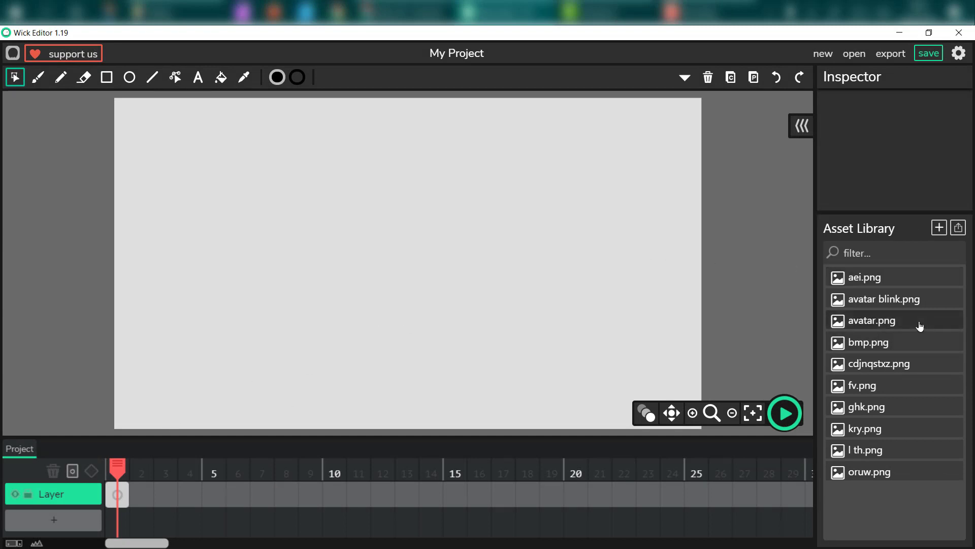
Step: Place avatar.png on the canvas and set its width and height scale to 0.8
drag(917, 326, 442, 293)
drag(473, 195, 455, 213)
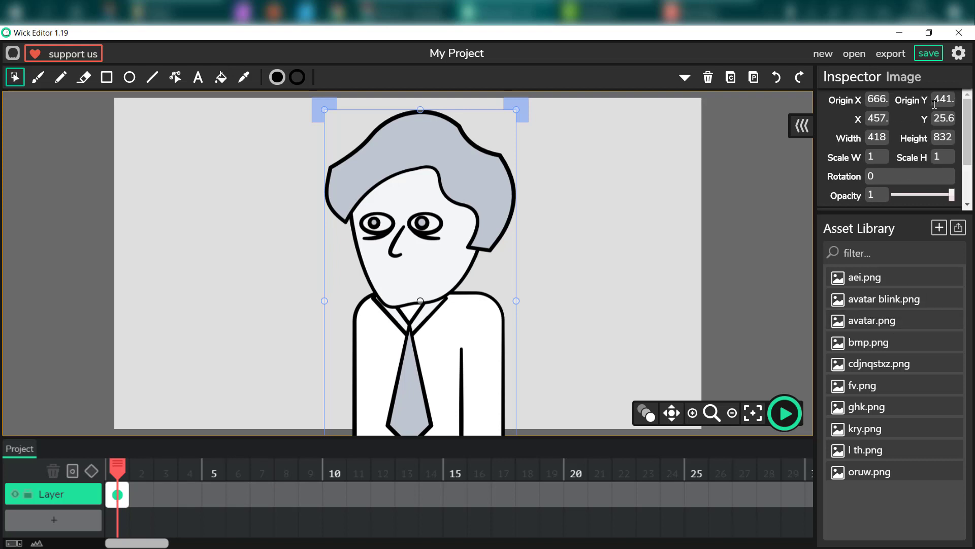
drag(516, 110, 497, 132)
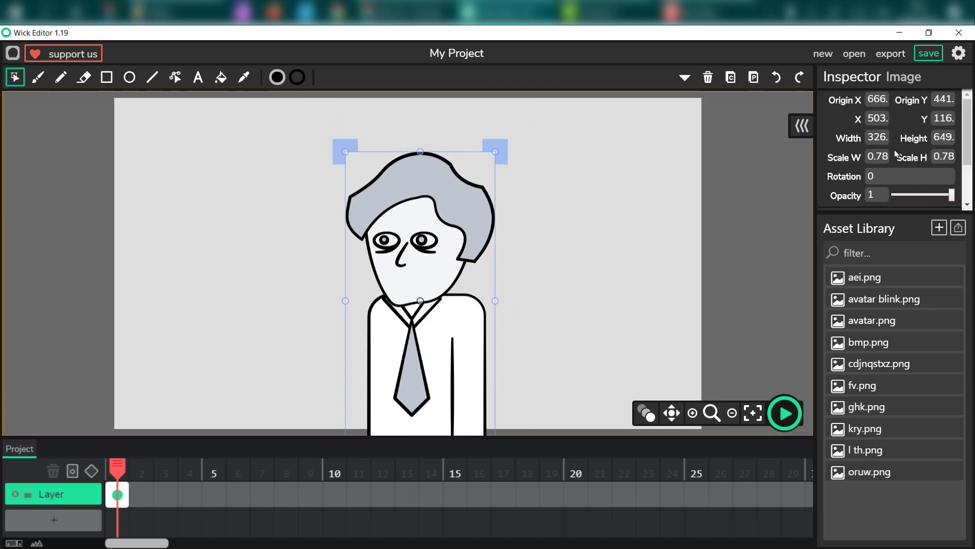
click(876, 157)
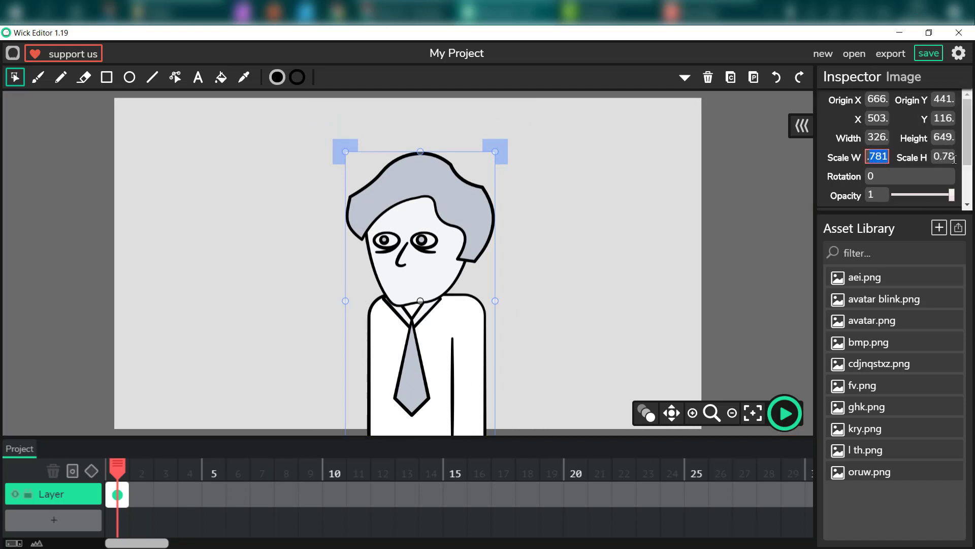
text(0.8)
click(943, 156)
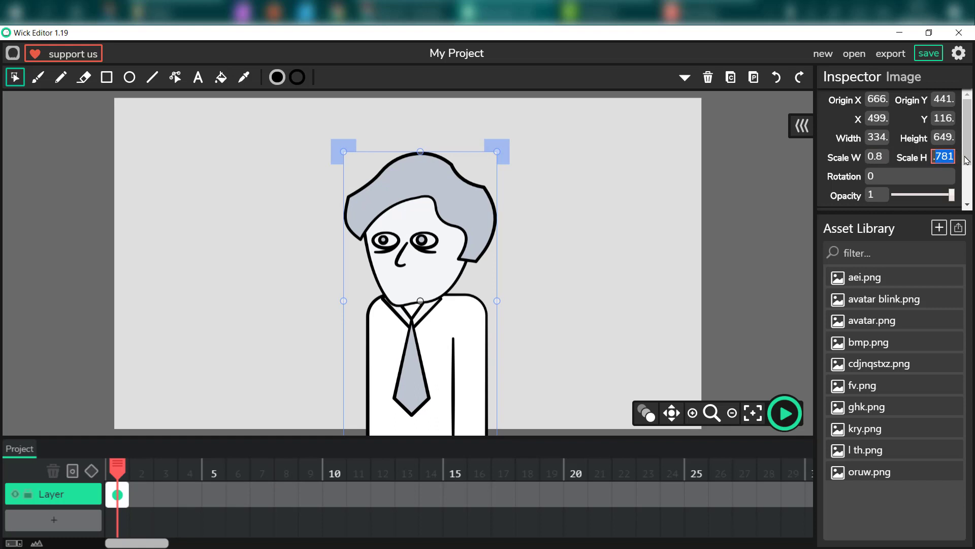
text(0.8)
click(606, 287)
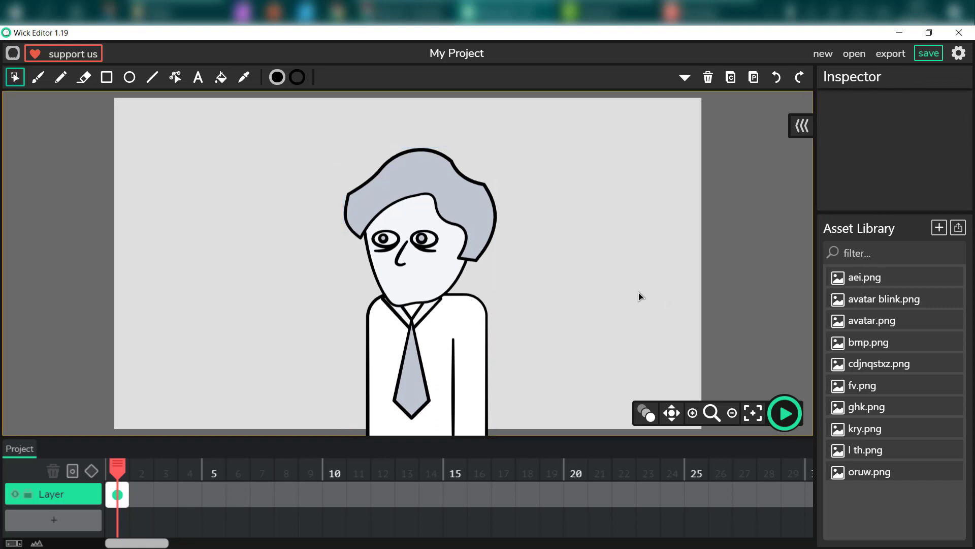
Step: Move the avatar just off the canvas beyond its right edge, to about X 1298, Y 74
click(433, 258)
drag(435, 354, 781, 310)
drag(772, 253, 744, 253)
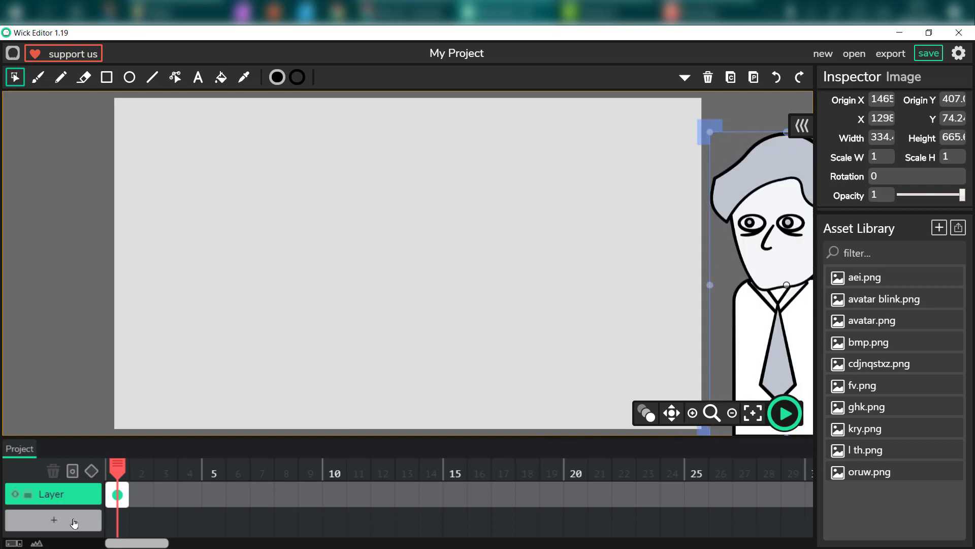
Step: Rename the layer as avatar and add a tween at its frame 1
click(74, 498)
click(907, 100)
text(avatar)
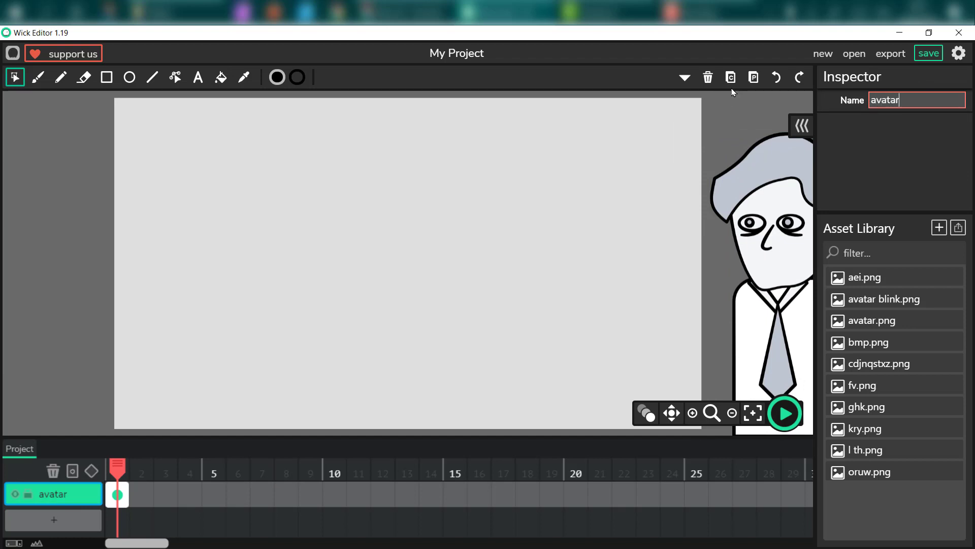
click(108, 497)
click(96, 475)
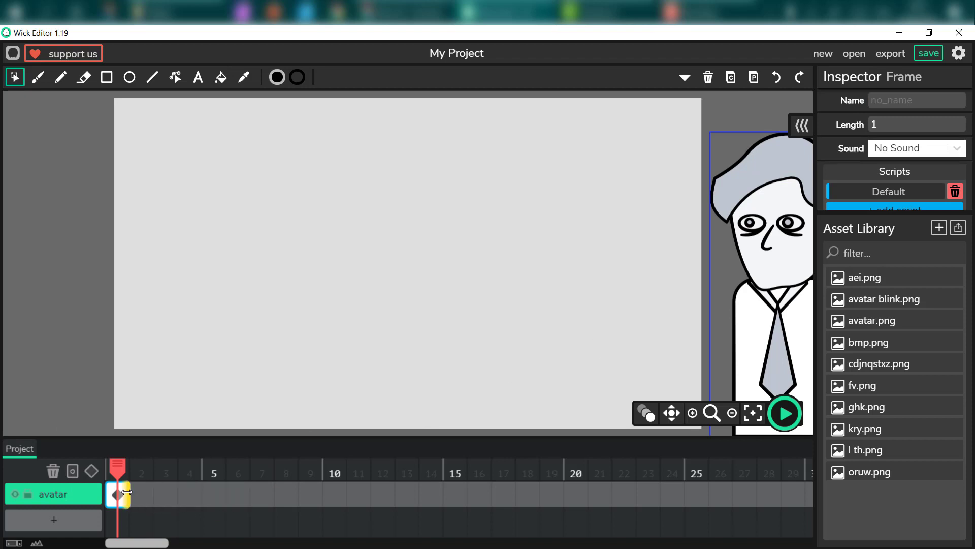
Step: Extend the avatar frame to a length of 6 and add a frame 6 tween with the avatar at about X 984, Y 133
drag(127, 492, 247, 498)
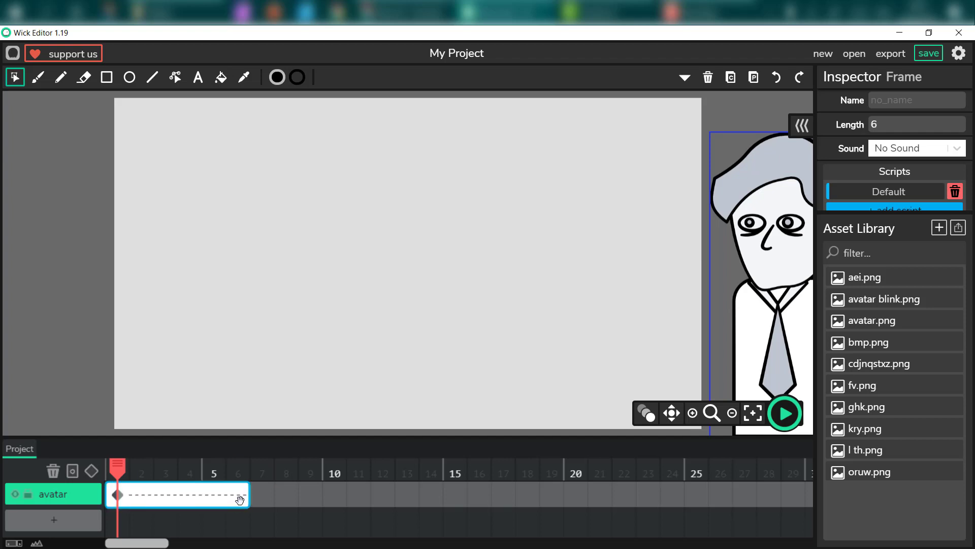
click(238, 500)
click(91, 470)
drag(772, 276, 630, 304)
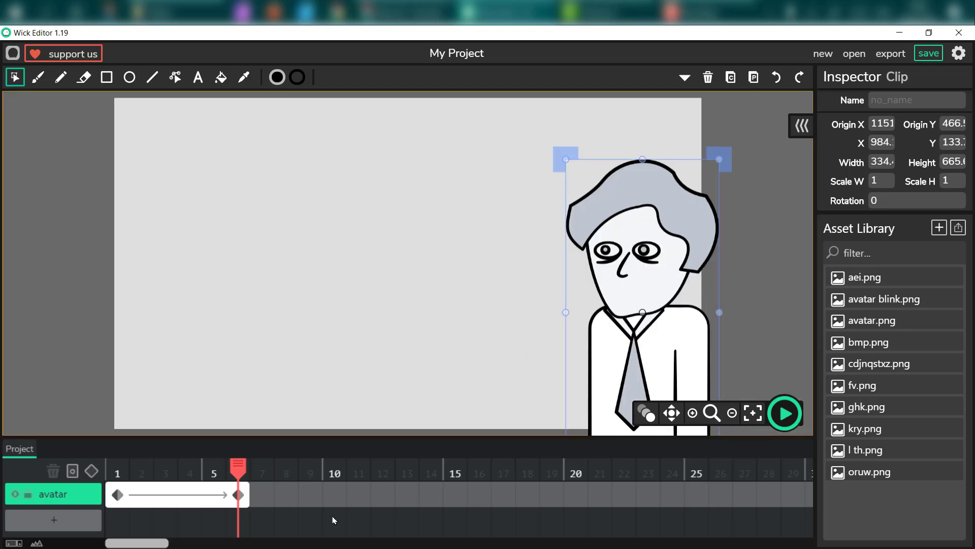
Step: Lengthen the avatar frame to 12 and add a frame 12 tween with the avatar at about X 714, Y 70
drag(246, 494, 394, 496)
click(382, 496)
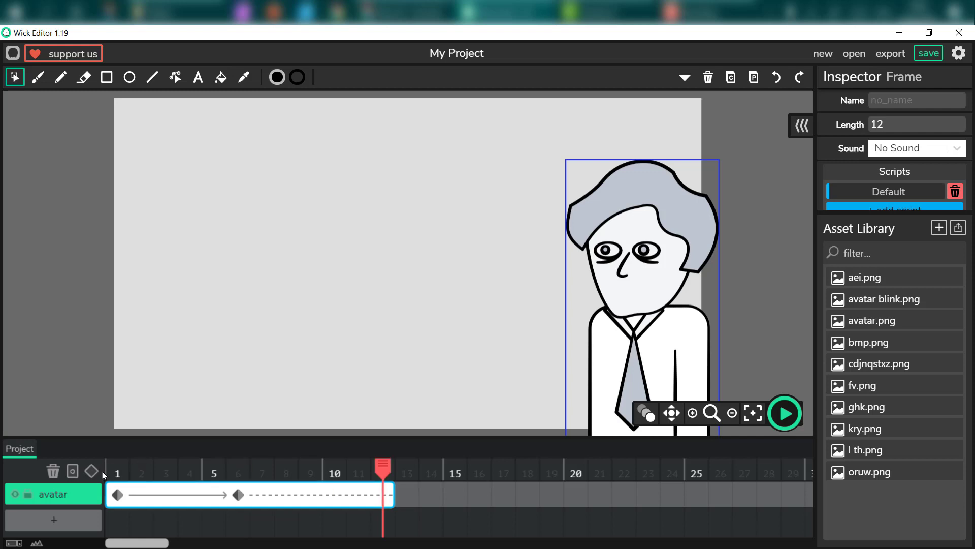
click(96, 473)
drag(667, 336, 541, 302)
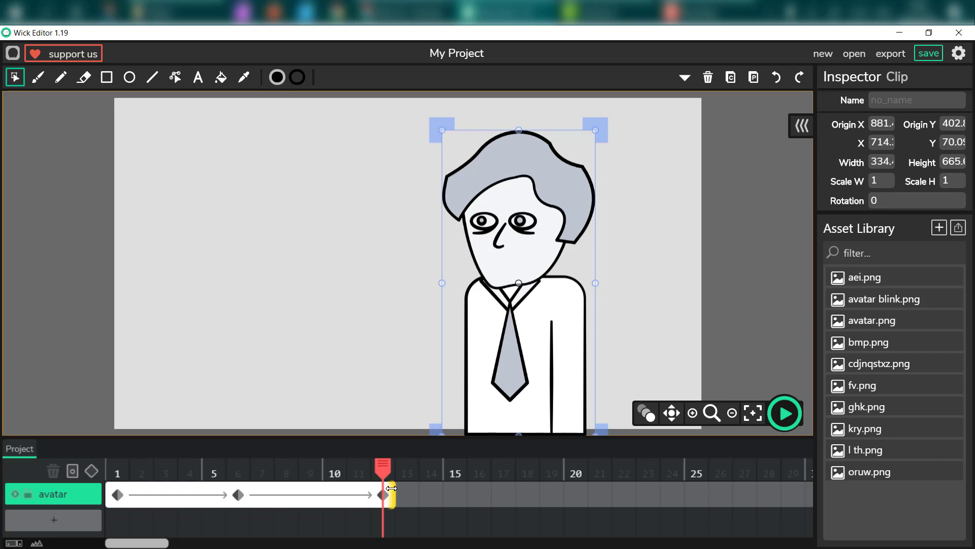
Step: Lengthen the avatar frame to 18 and add a frame 18 tween with the avatar at about X 452, Y 89
drag(390, 488, 537, 490)
click(529, 495)
click(92, 471)
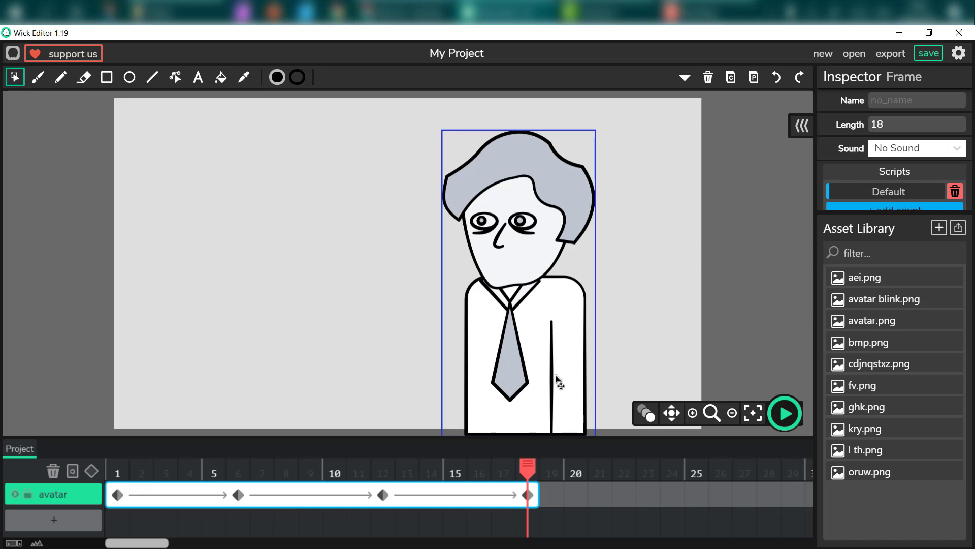
drag(544, 293, 424, 295)
Step: Preview the avatar's entrance animation from frame 1, and stop the playback
drag(532, 467, 117, 467)
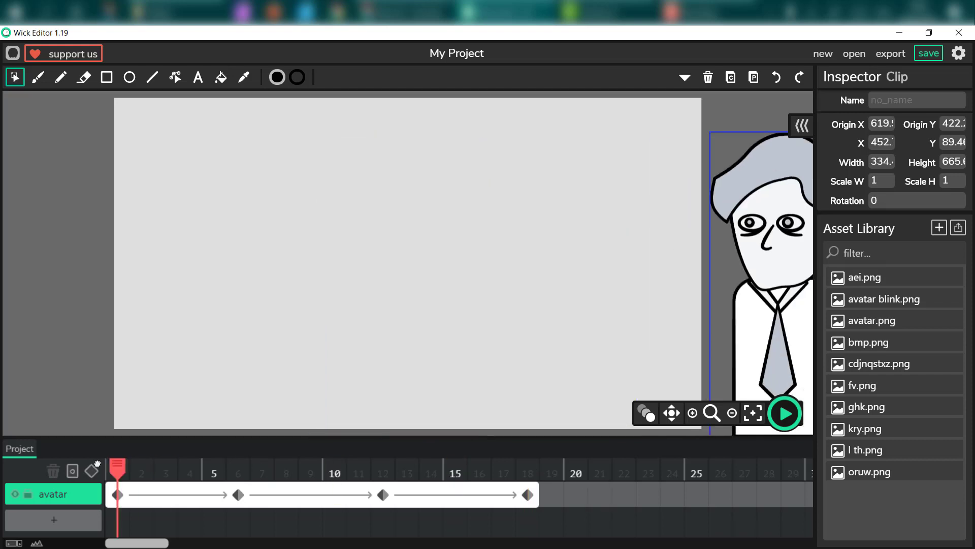
click(785, 414)
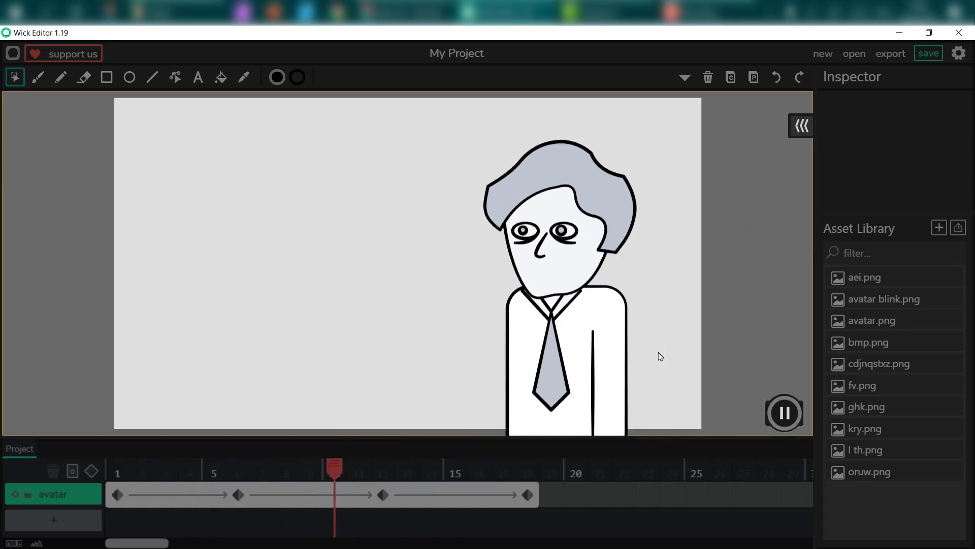
click(777, 419)
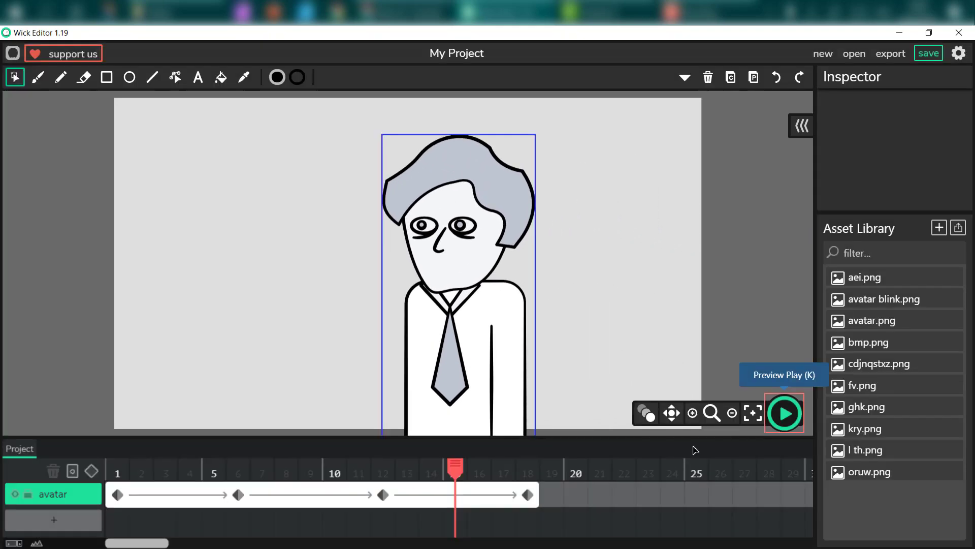
Step: Extend the avatar frame to a length of 30 and add a tween at frame 30
click(534, 495)
drag(643, 496, 283, 499)
click(274, 493)
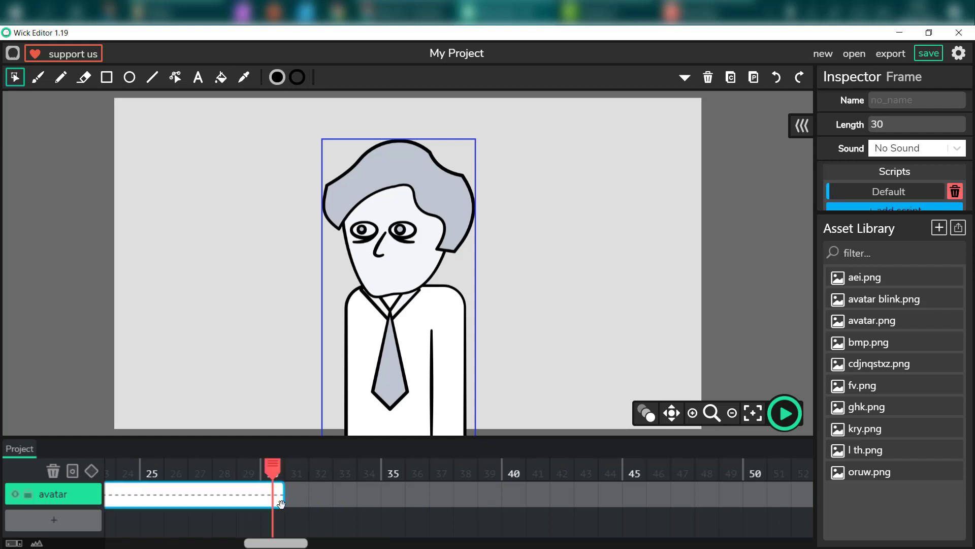
scroll(278, 543, left, 5)
scroll(279, 546, right, 3)
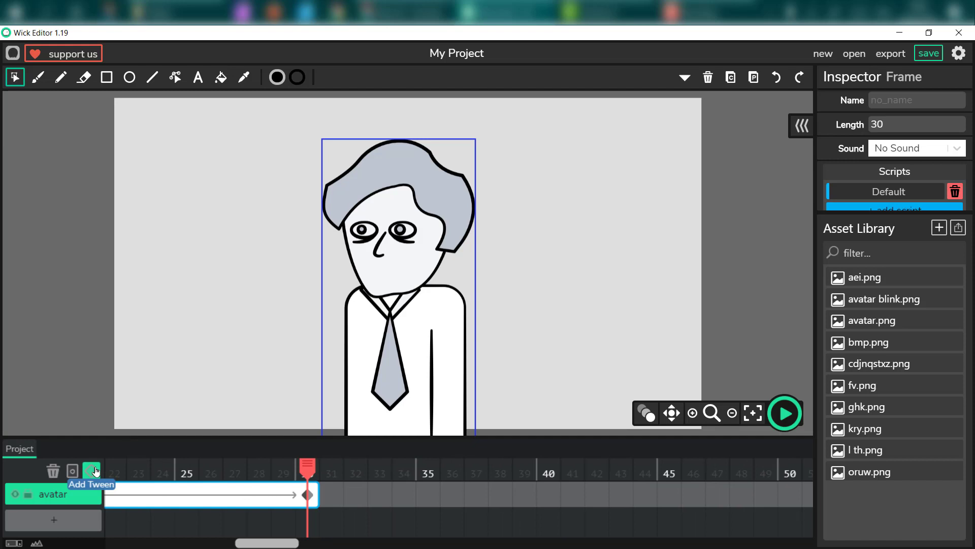
click(307, 493)
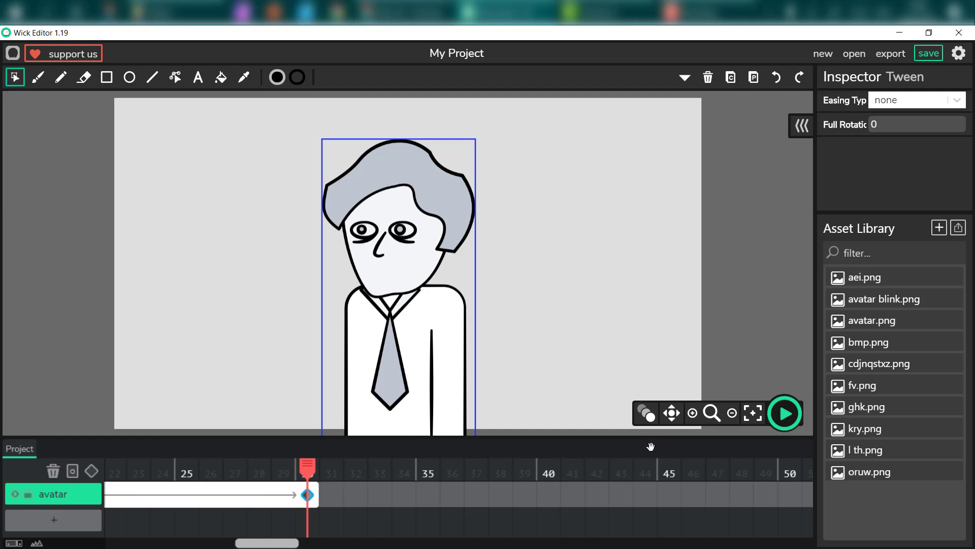
mouse_move(313, 472)
mouse_down()
mouse_move(333, 473)
mouse_move(314, 474)
mouse_up()
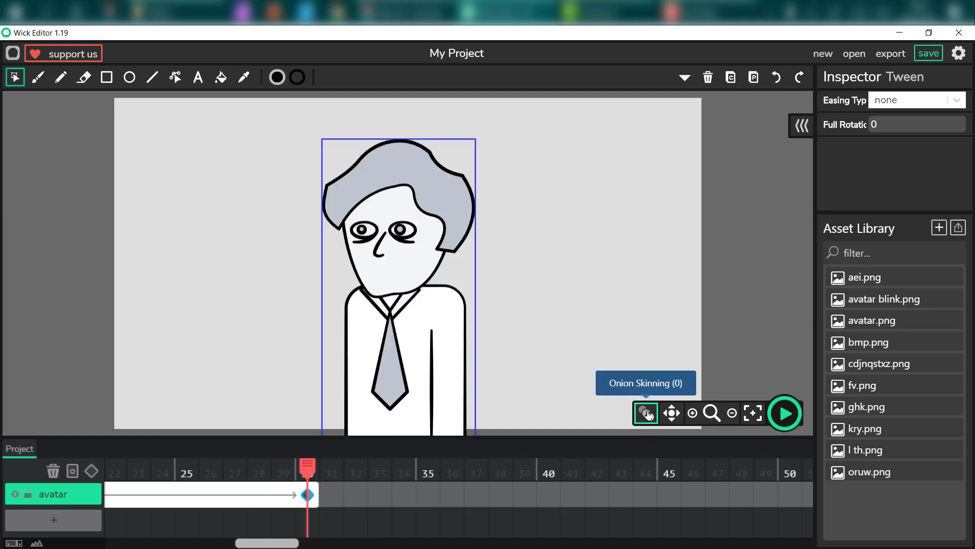
Step: Place avatar blink.png beside the avatar and set its width and height scale to 0.8
drag(869, 299, 563, 224)
click(582, 252)
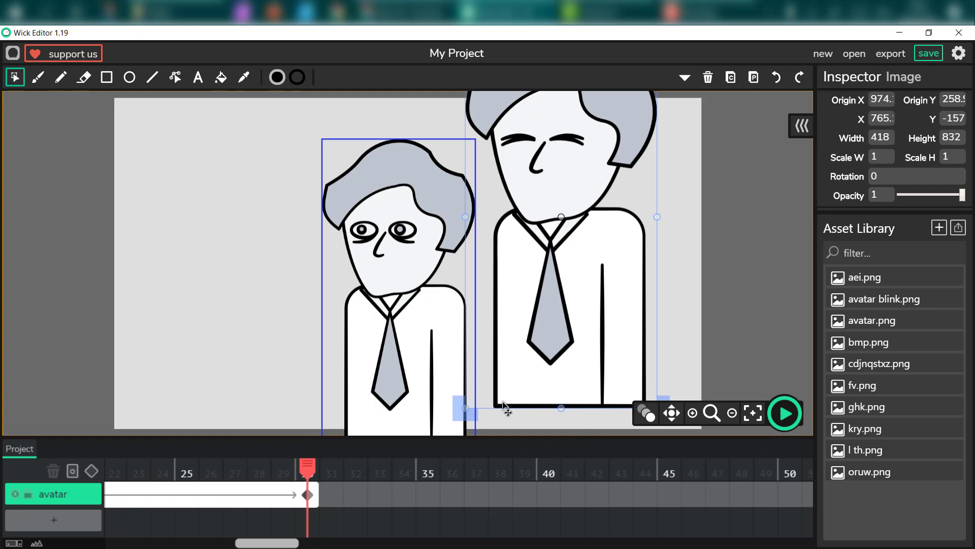
drag(470, 416, 492, 354)
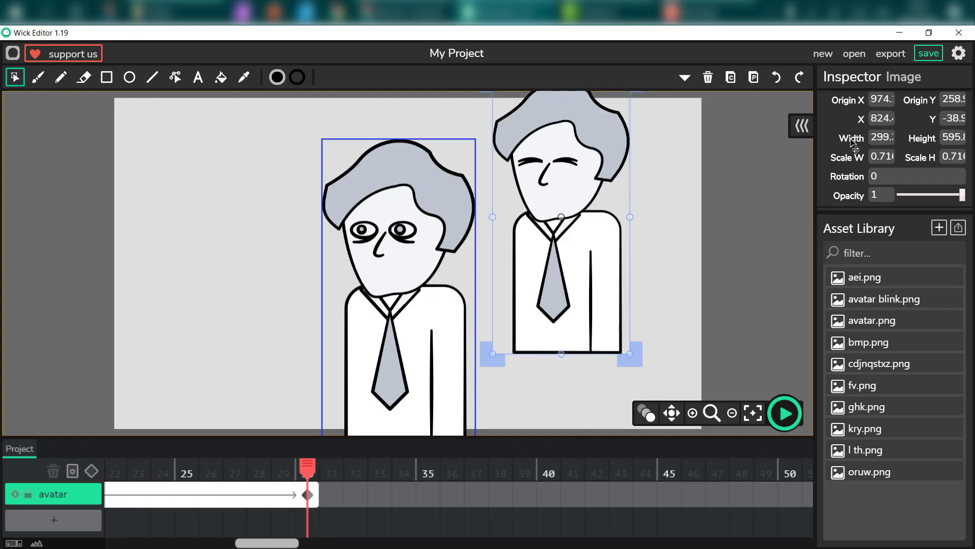
text(0.8)
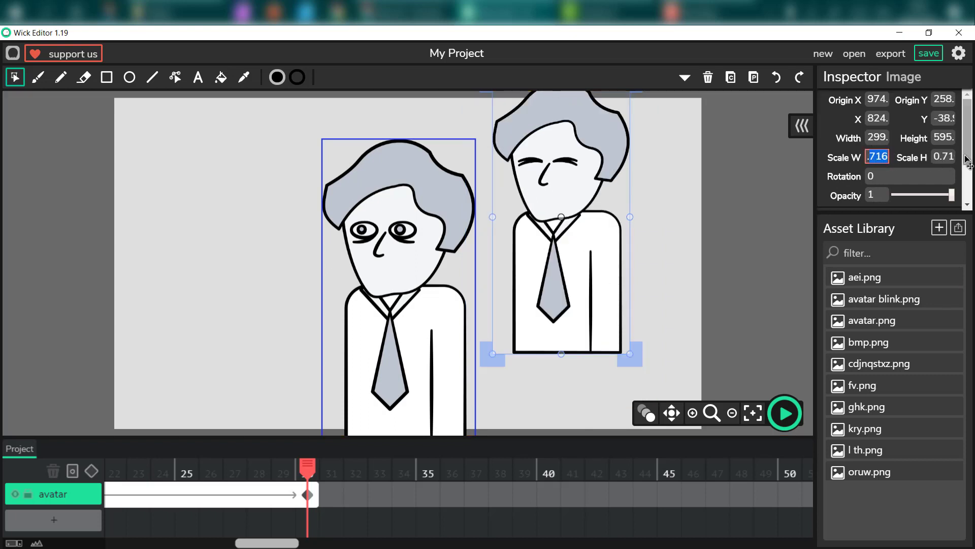
key(Return)
click(947, 160)
text(0.8)
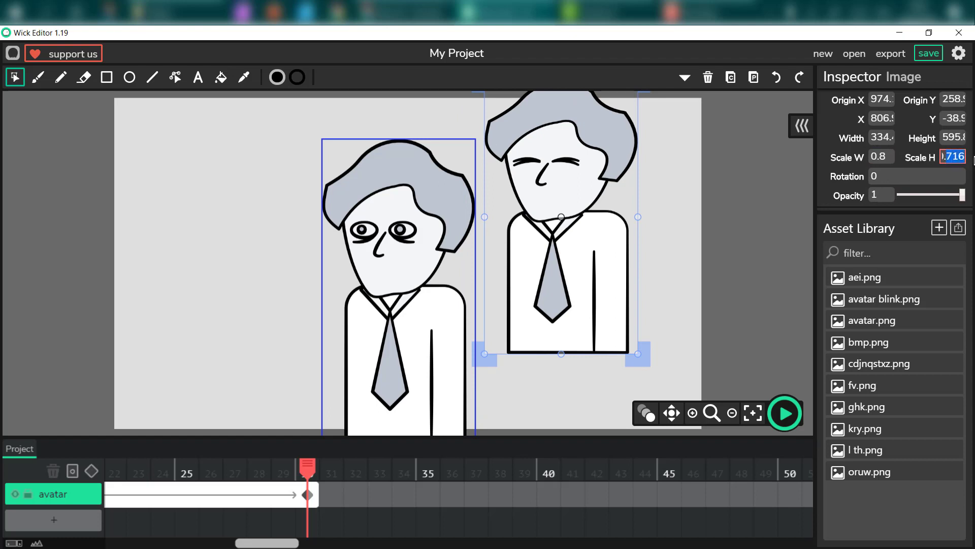
key(Return)
drag(616, 168, 610, 205)
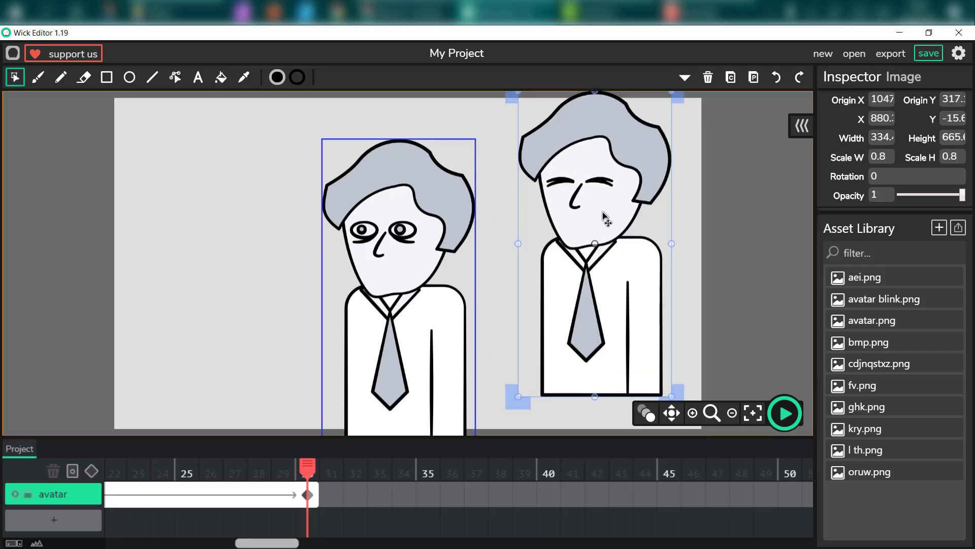
Step: Transfer the blink image to a new frame 31 and, with onion skinning on, align it over the previous frame's avatar
key(Delete)
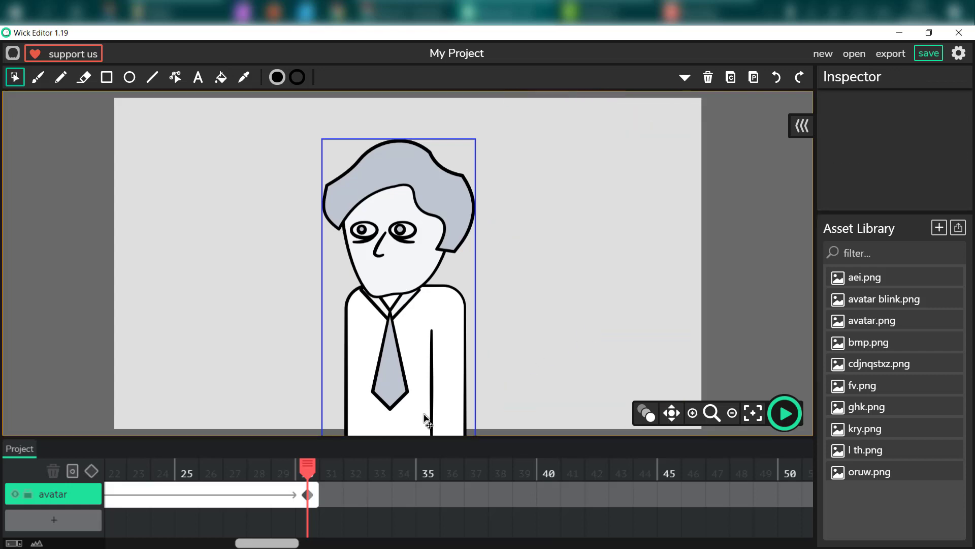
click(328, 490)
key(ctrl+v)
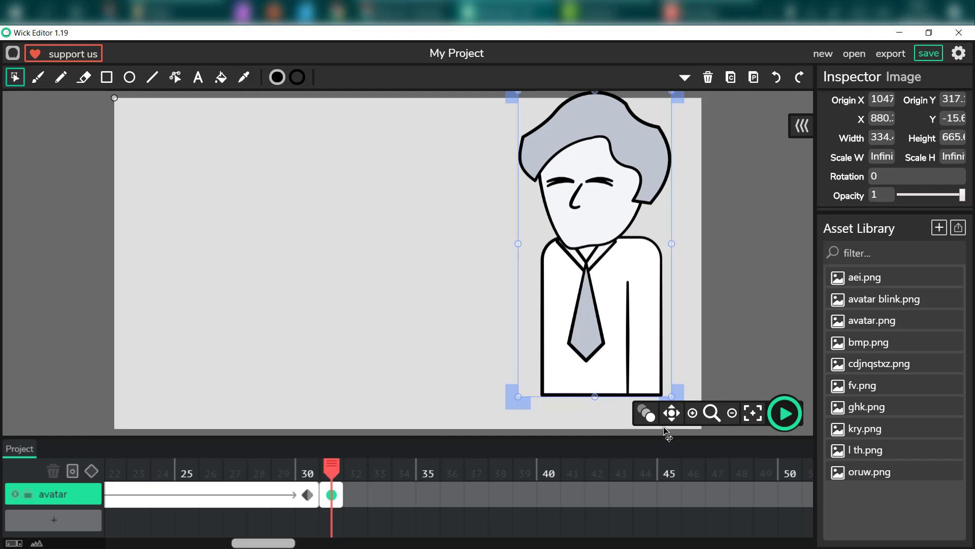
click(646, 413)
drag(620, 159, 427, 212)
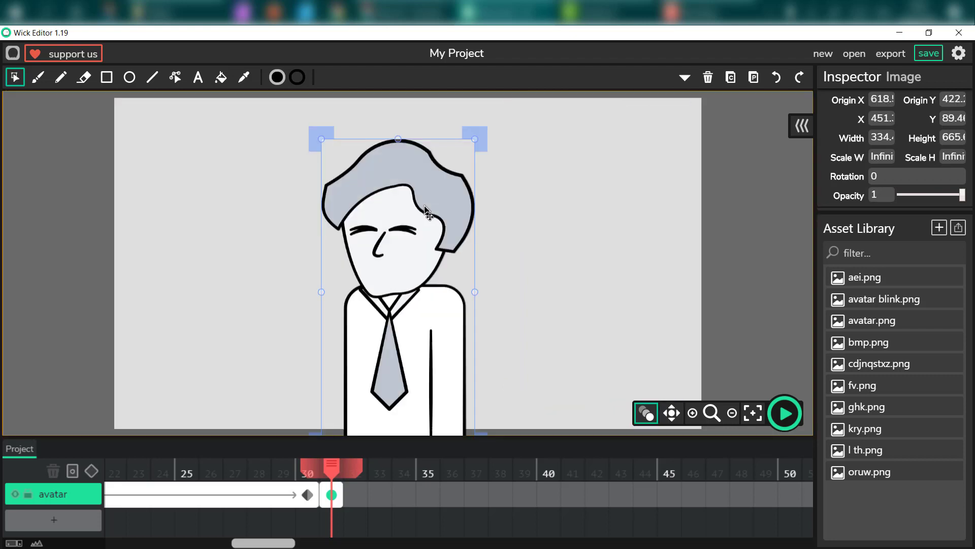
Step: Add a frame at 32 on the avatar layer and place avatar.png in it
mouse_move(339, 472)
mouse_down()
mouse_move(307, 472)
mouse_move(356, 469)
mouse_up()
click(355, 494)
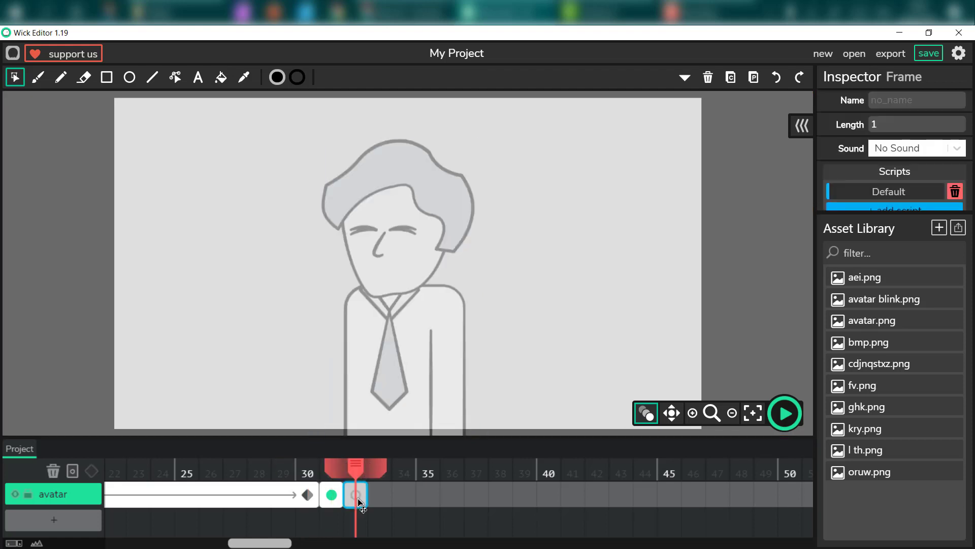
drag(911, 325, 437, 213)
click(451, 150)
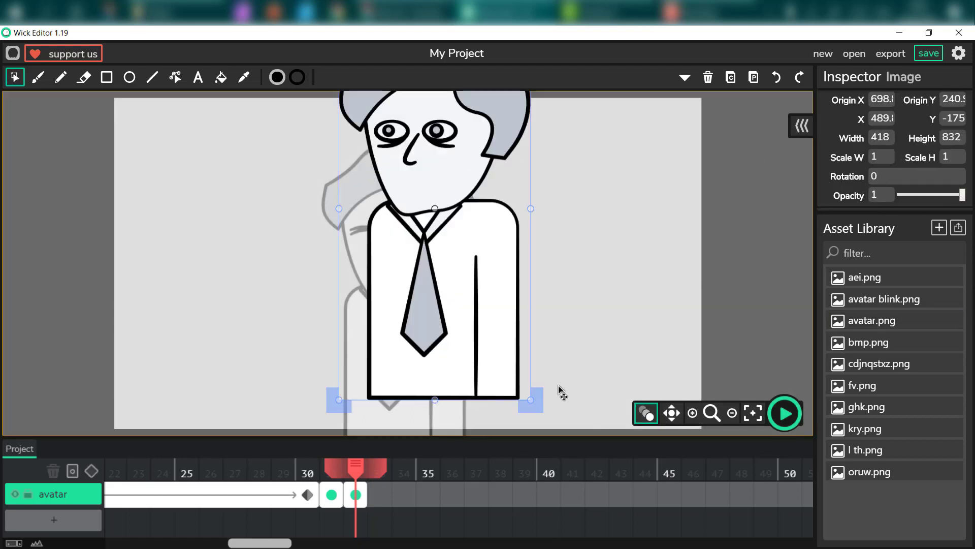
Step: Set the frame 32 avatar's width and height scale to 0.8 and align it over the ghosted blink image
drag(523, 392, 504, 347)
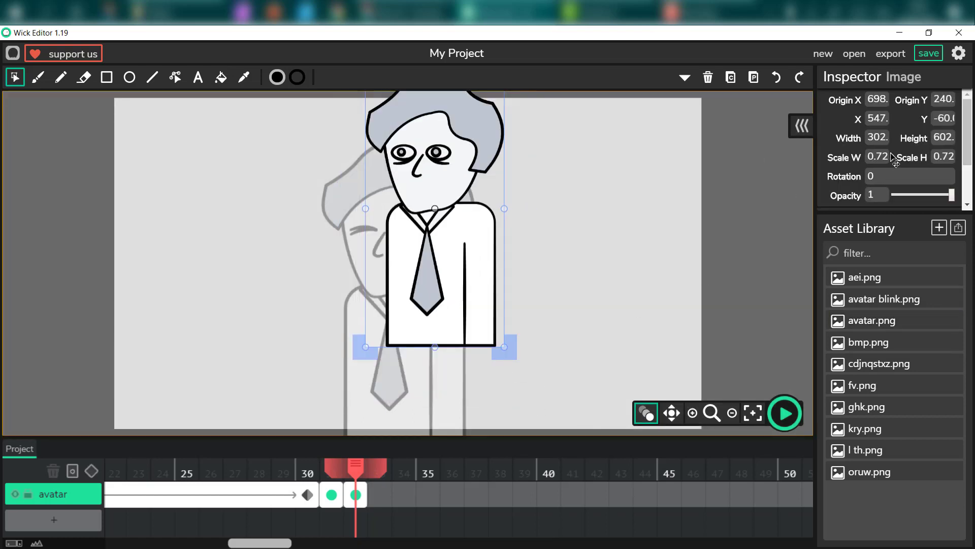
click(877, 156)
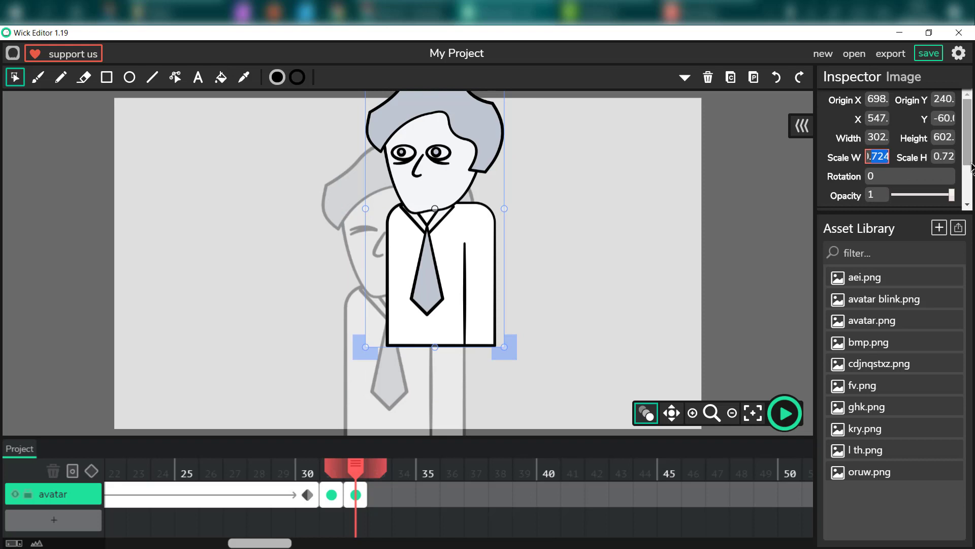
text(0.8)
key(Tab)
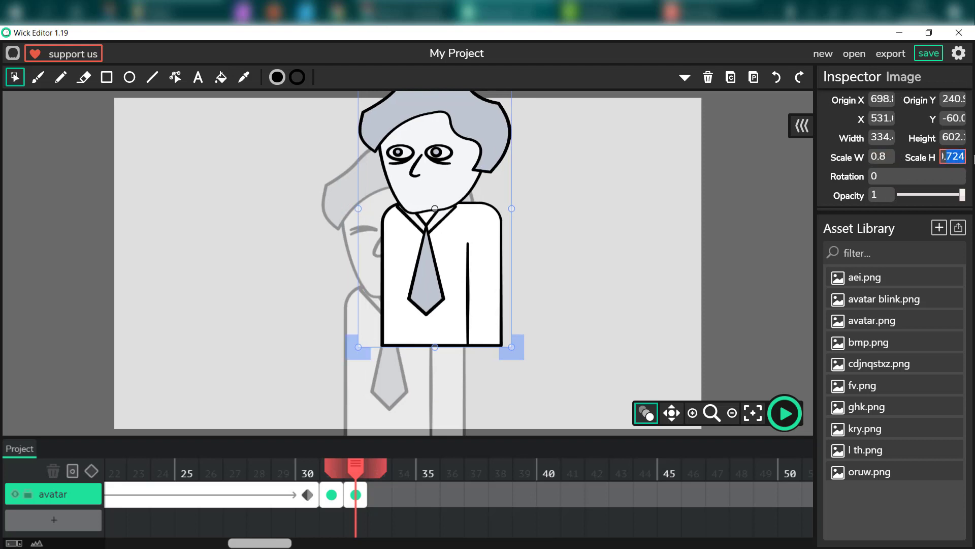
text(0.8)
drag(473, 151, 443, 192)
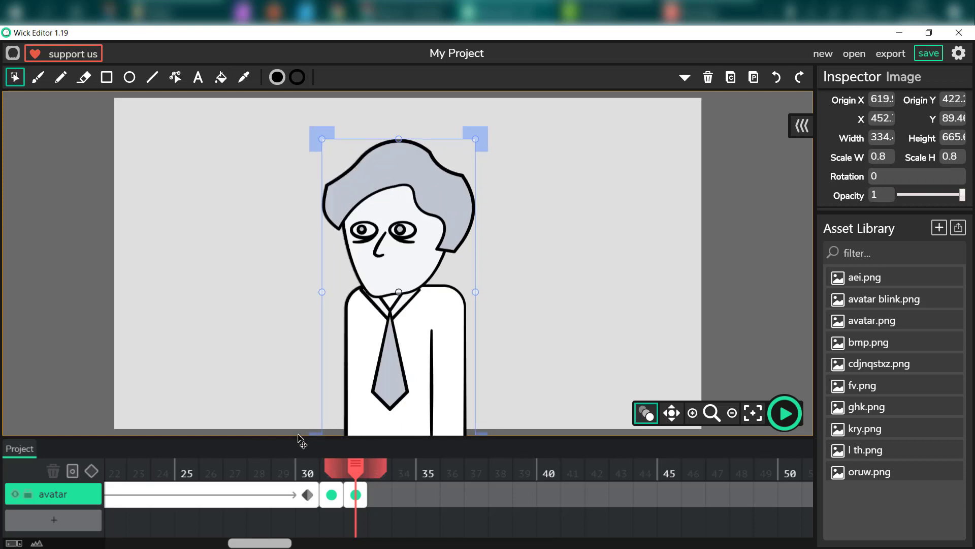
Step: Preview the walk-in animation from frame 1 and stop the playback
drag(359, 478, 386, 475)
drag(267, 546, 152, 545)
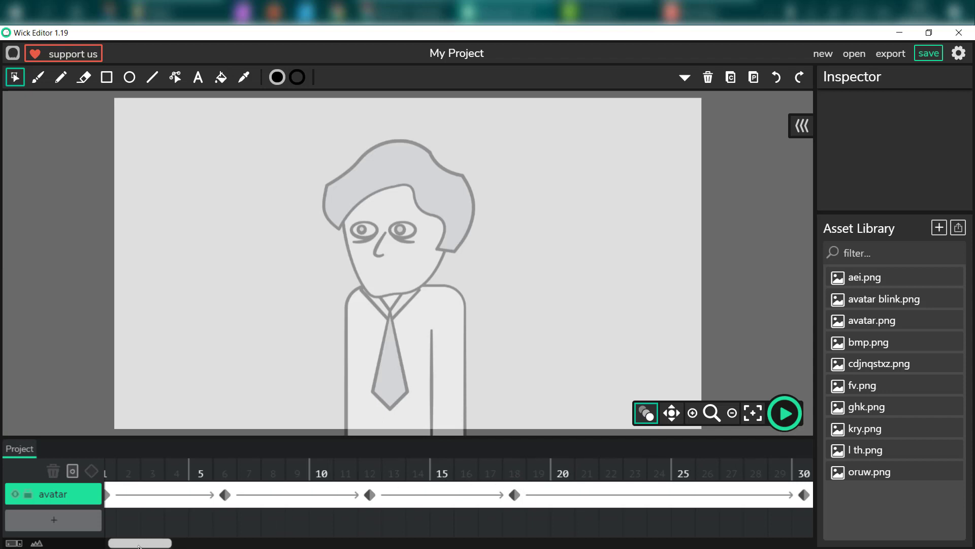
drag(146, 546, 113, 523)
click(171, 523)
click(116, 478)
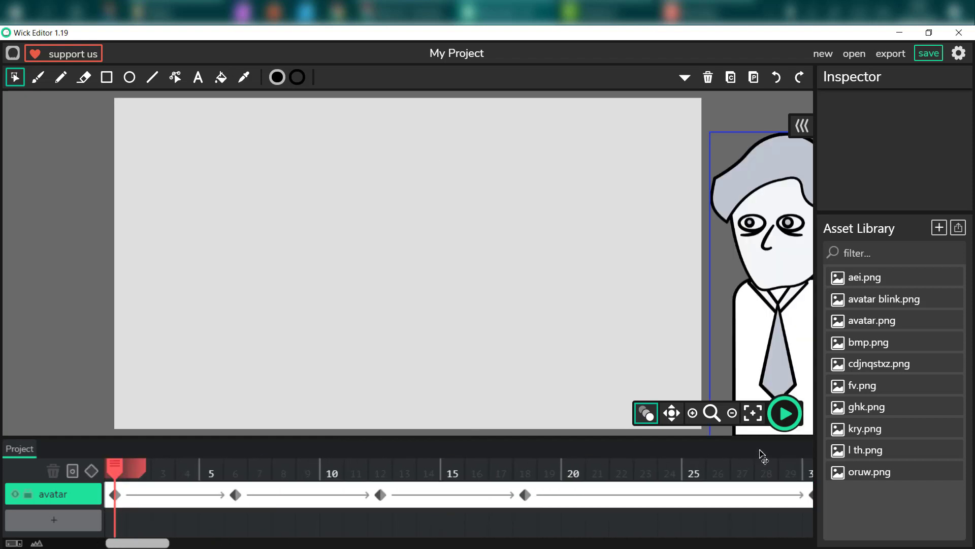
click(781, 406)
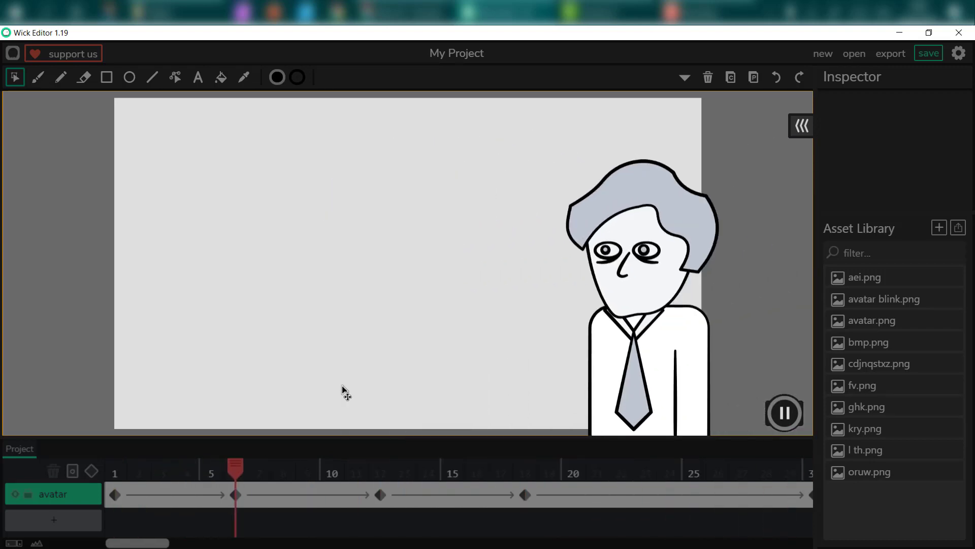
click(786, 413)
Step: Extend the avatar frame at 32 to a length of 17 frames, ending at frame 48
drag(145, 543, 308, 545)
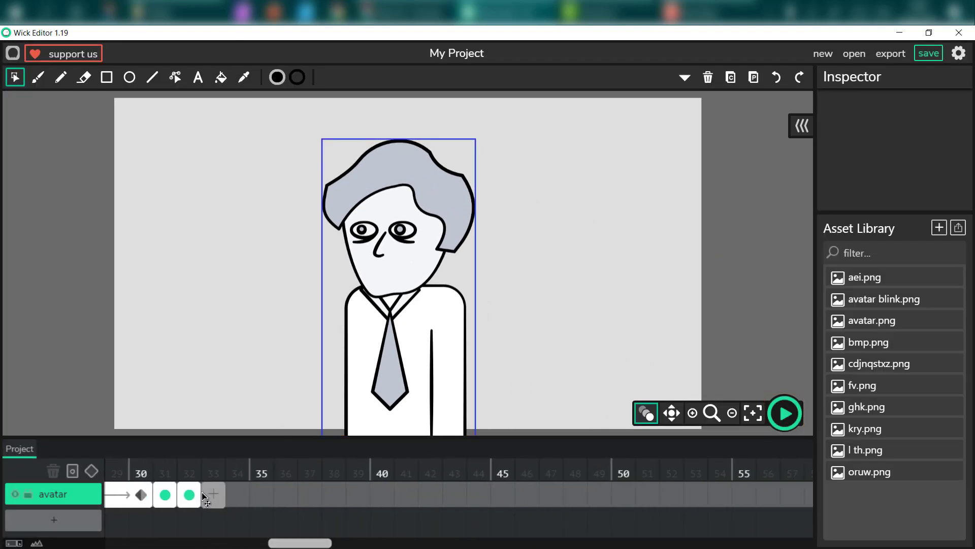
drag(202, 492, 588, 490)
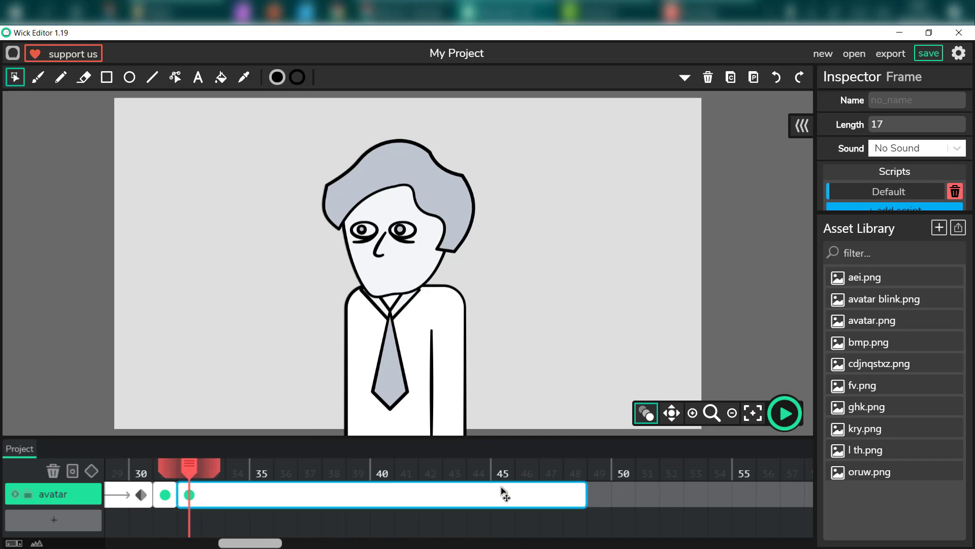
Step: Add a new layer below the avatar layer and name it audio
drag(266, 544, 153, 544)
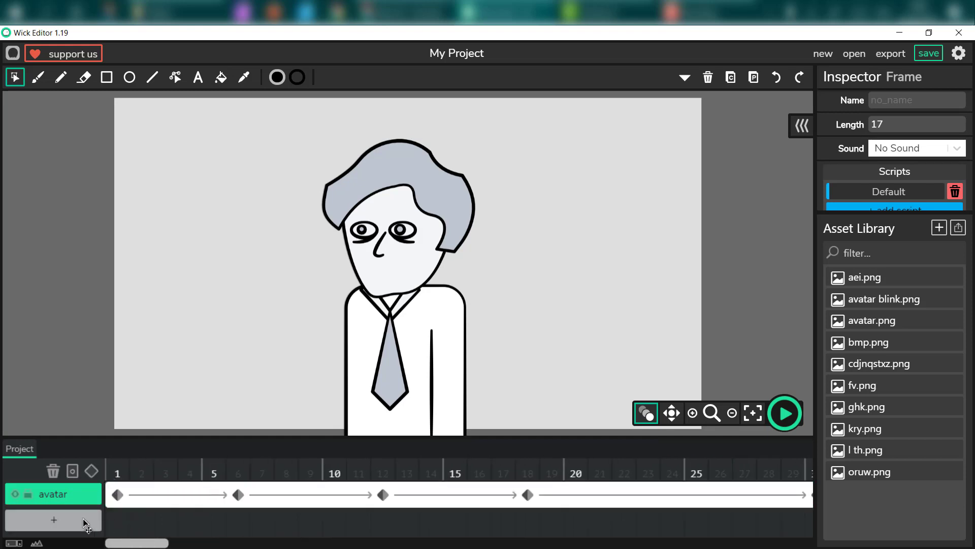
drag(137, 546, 182, 544)
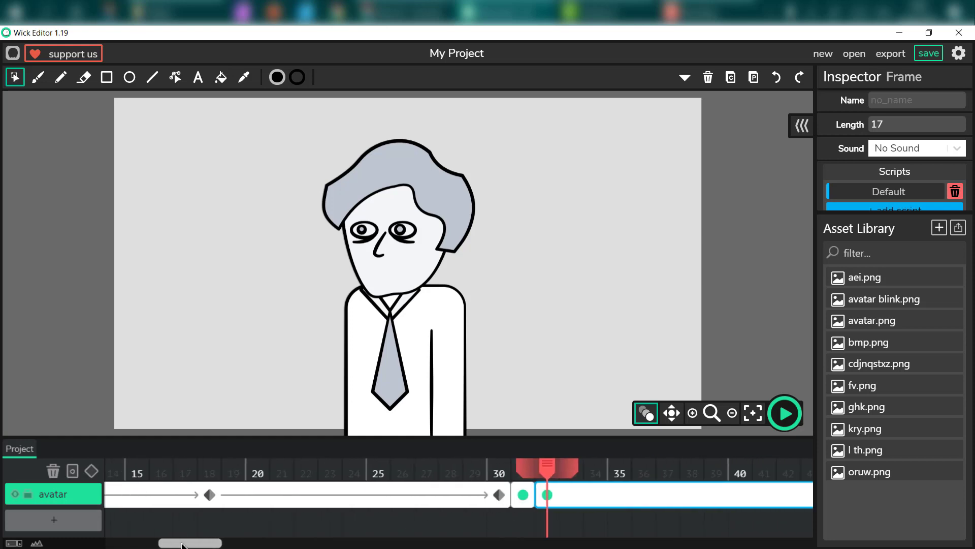
click(212, 526)
click(87, 520)
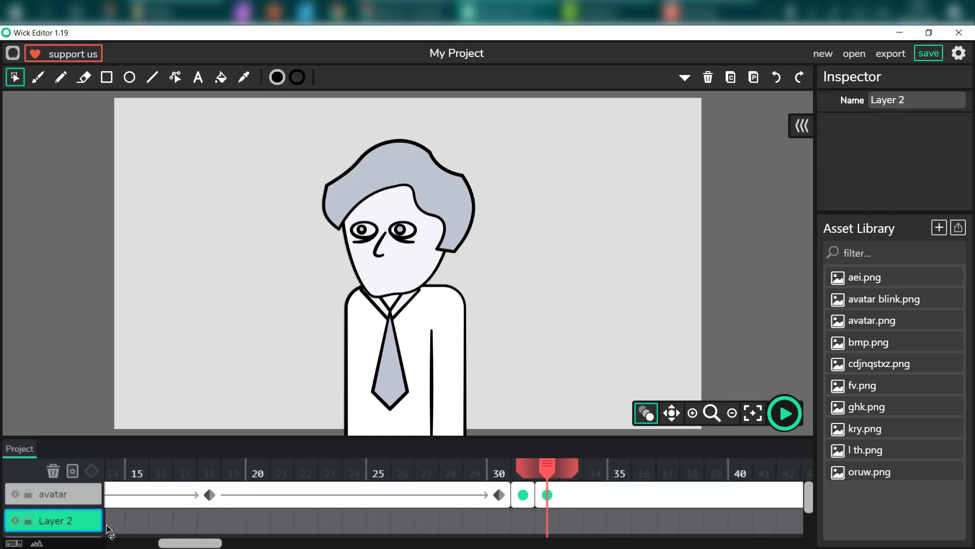
click(210, 520)
click(65, 522)
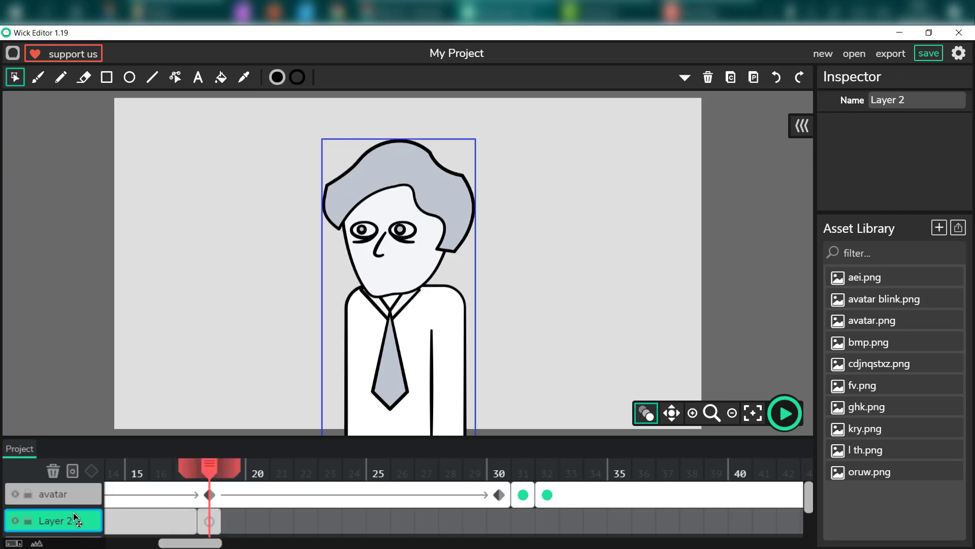
click(934, 98)
text(audio)
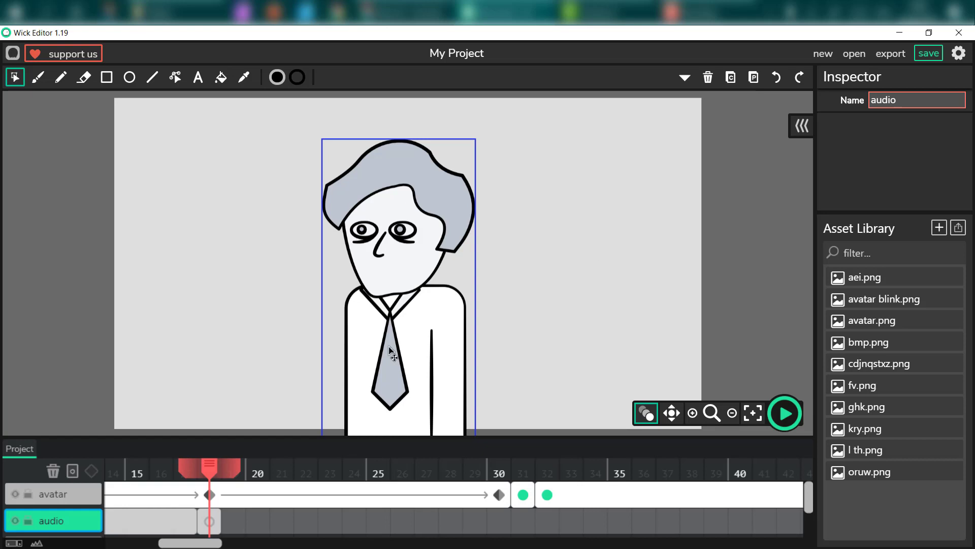
Step: Import New Recording.mp3 and attach it to a new frame at 18 on the audio layer, with the frame spanning the sound
click(211, 528)
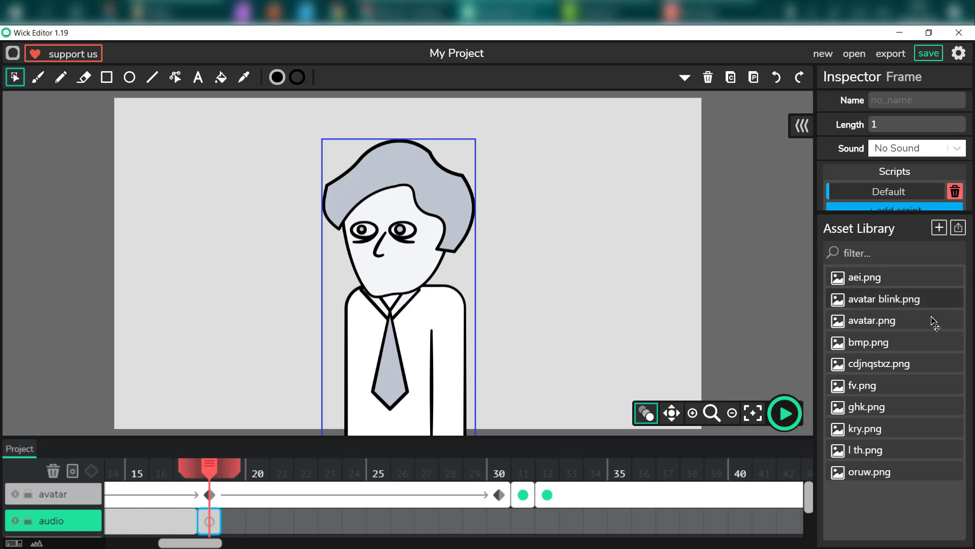
click(939, 228)
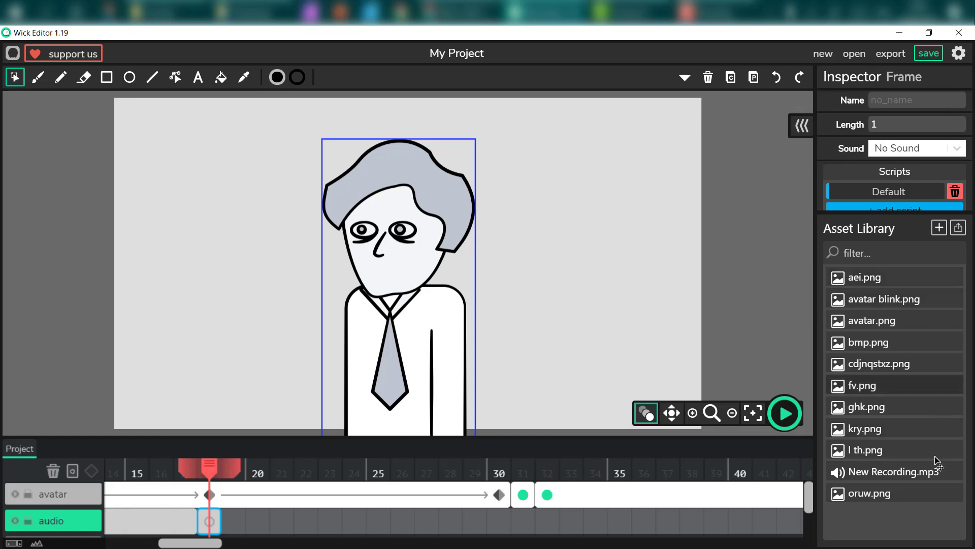
drag(926, 473, 347, 300)
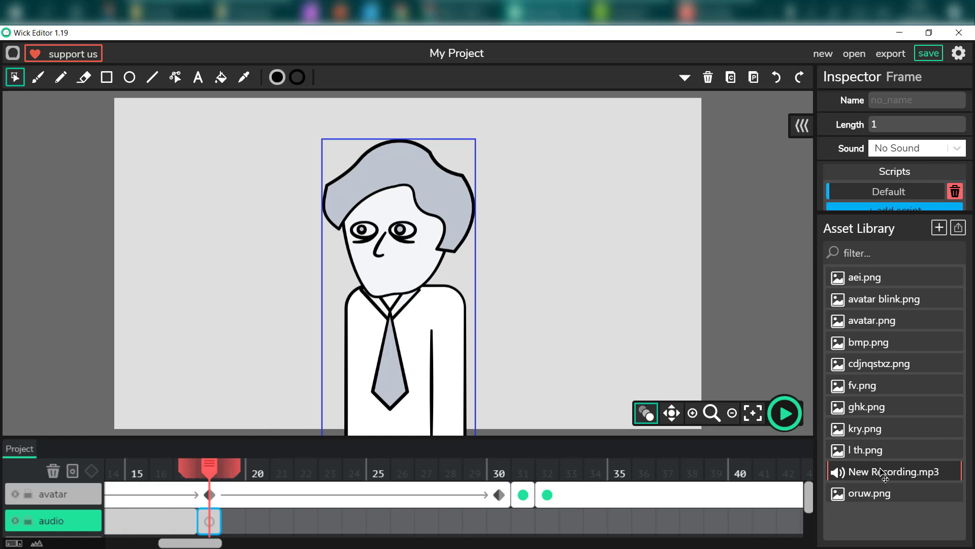
drag(861, 478, 760, 523)
click(541, 531)
Step: Preview the animation with its sound from frame 18 and stop the playback
drag(236, 542, 123, 543)
click(388, 474)
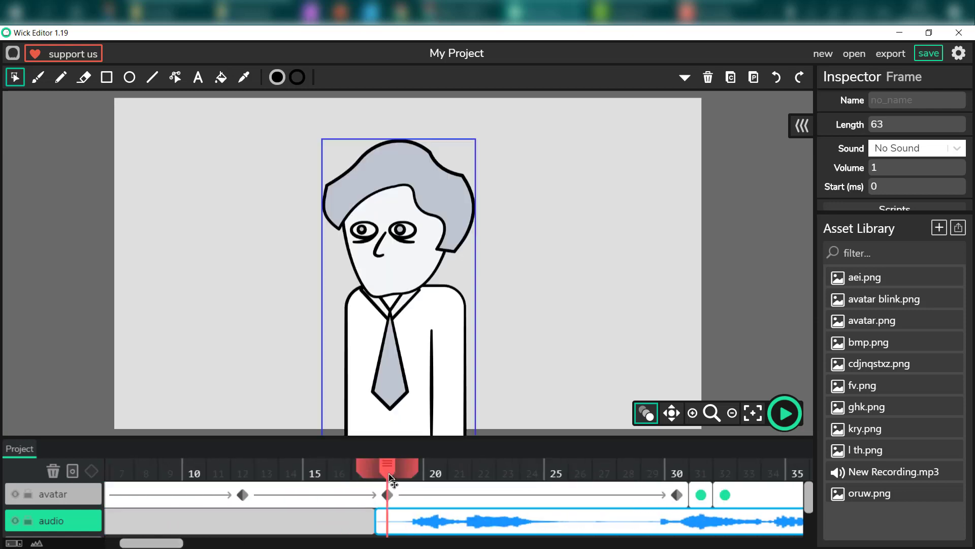
click(795, 420)
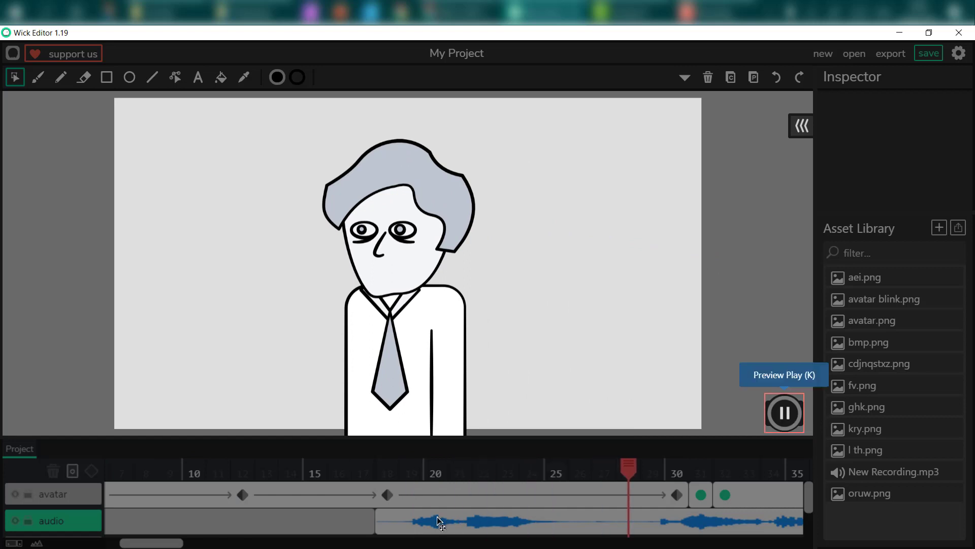
click(784, 413)
Step: Extend the last avatar frame to a length of 24, ending at frame 55
drag(143, 544, 278, 539)
click(321, 496)
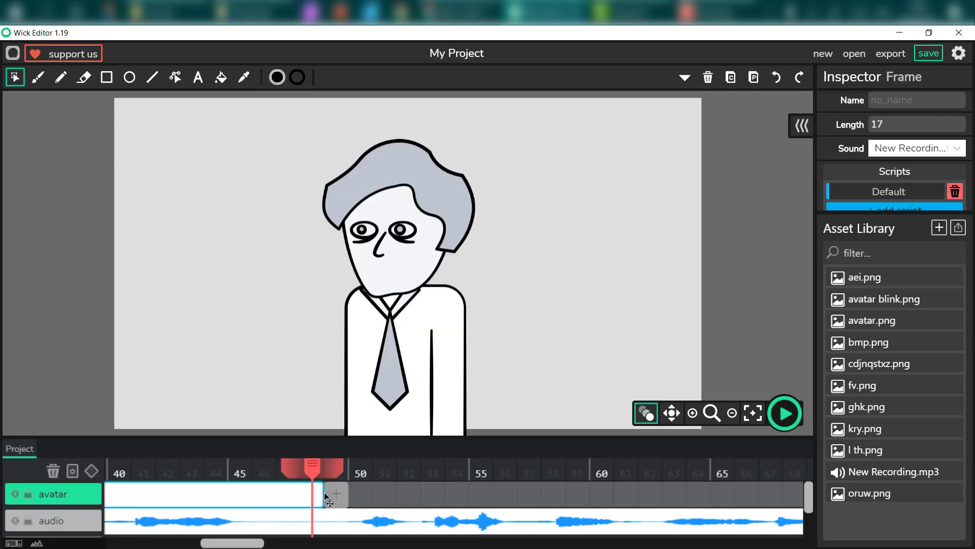
drag(322, 496, 492, 494)
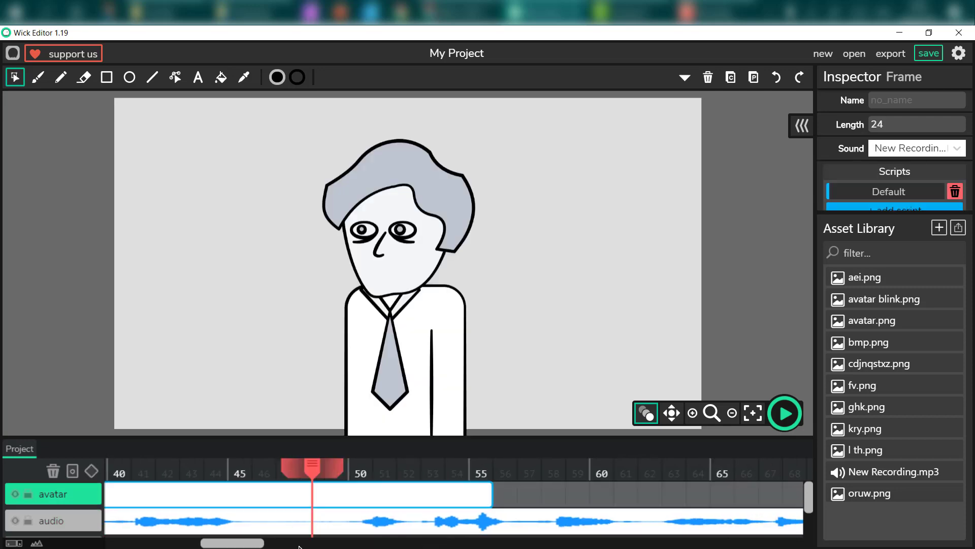
Step: Copy the blink frame at 31 and the open-eyed frame at 32, and paste both at frame 56 on the avatar layer
mouse_move(249, 546)
mouse_down()
mouse_move(214, 543)
mouse_move(265, 543)
mouse_up()
click(246, 497)
shift+click(430, 499)
double_click(455, 495)
key(ctrl+v)
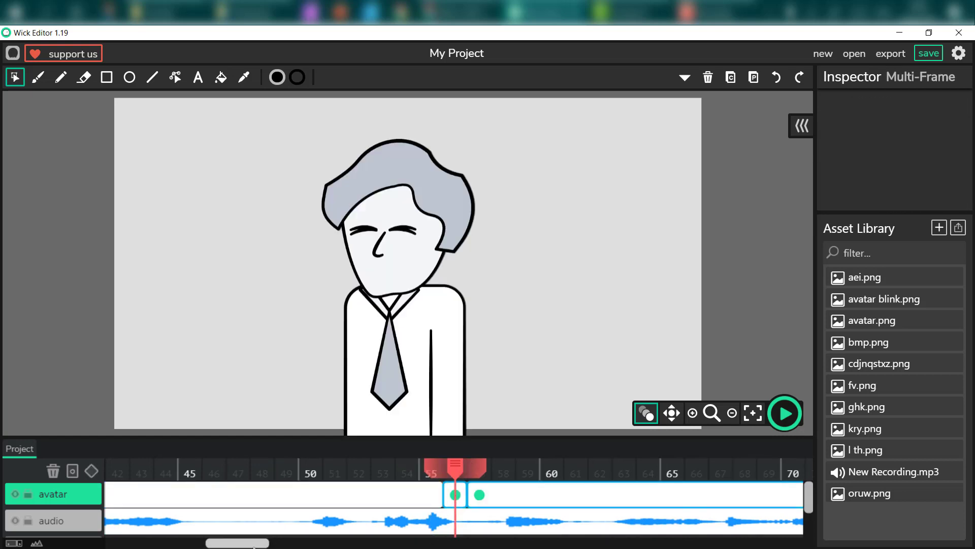
Step: Extend the last avatar frame to frame 82, level with the end of the audio
scroll(254, 546, right, 5)
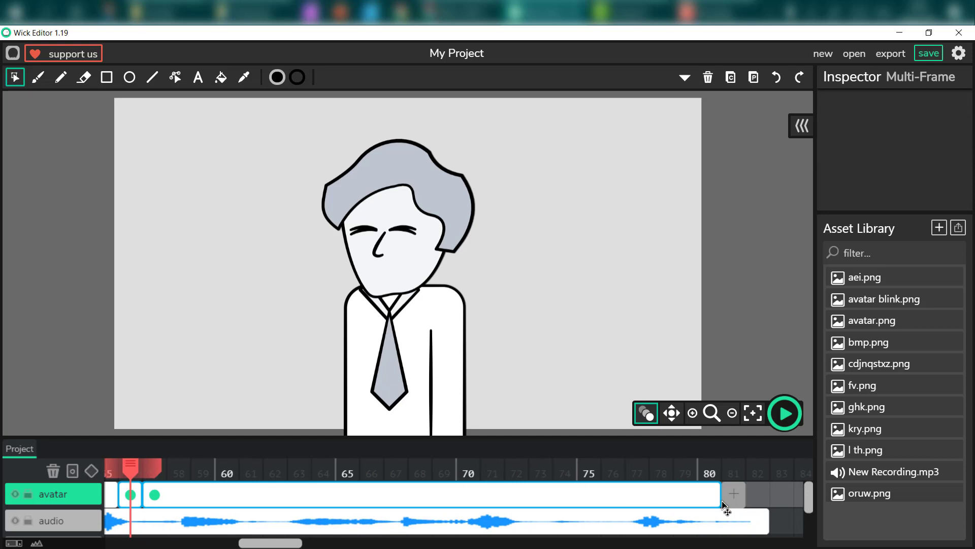
drag(723, 505, 768, 505)
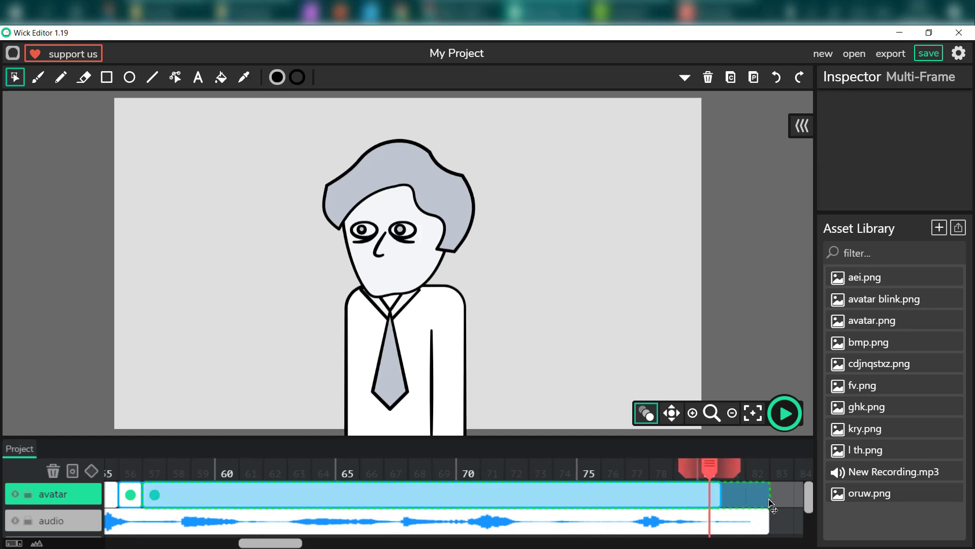
Step: Enlarge the timeline area, add a new layer and move it above the avatar layer
drag(292, 545, 15, 545)
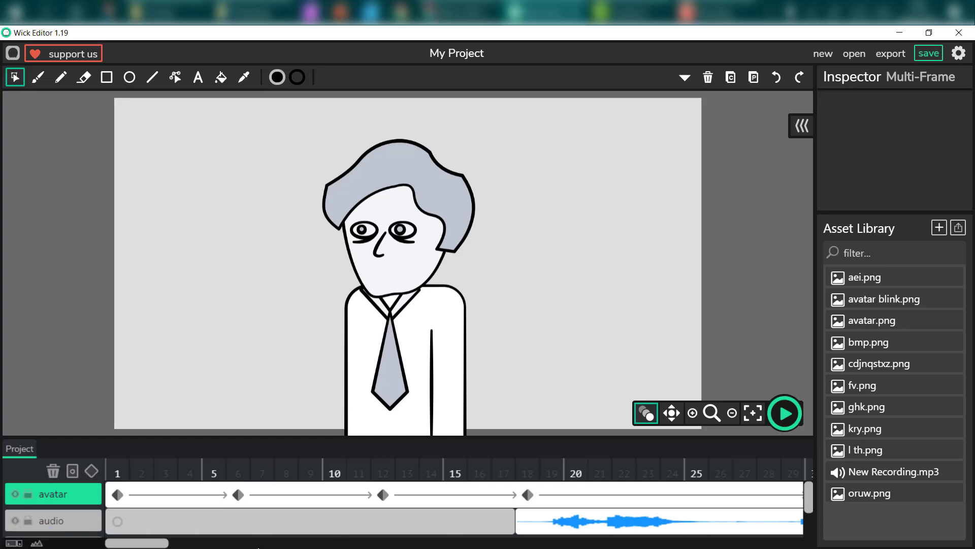
click(68, 493)
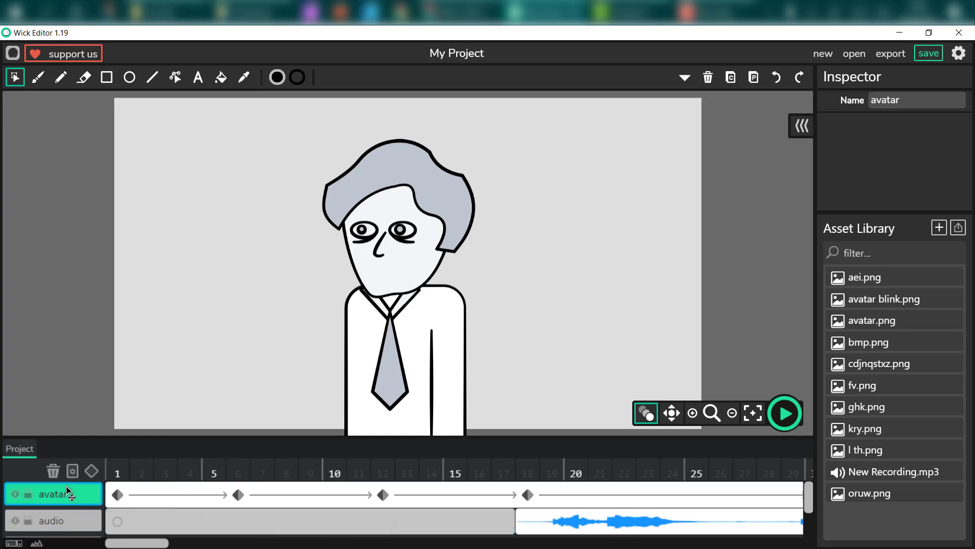
scroll(58, 518, down, 2)
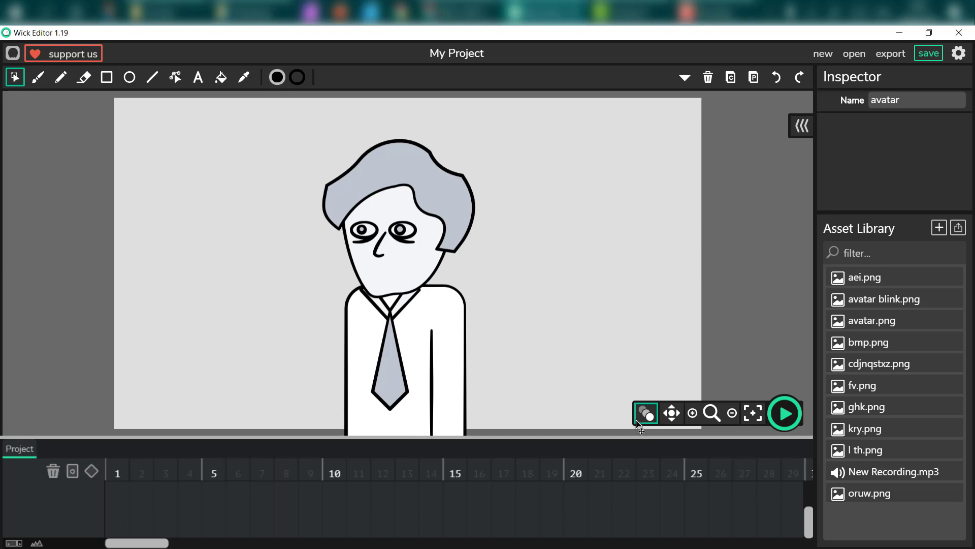
drag(638, 435, 637, 406)
scroll(116, 503, up, 2)
click(54, 522)
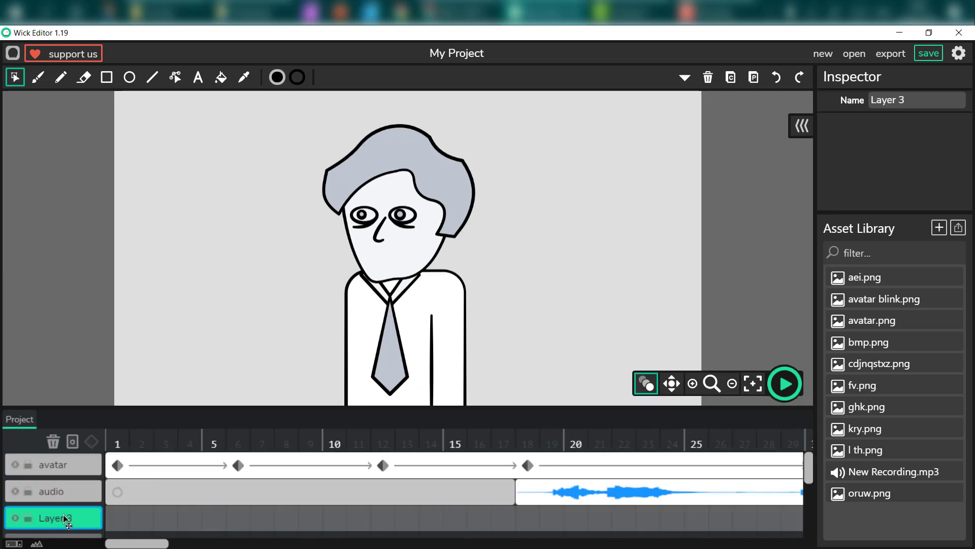
drag(68, 464, 77, 461)
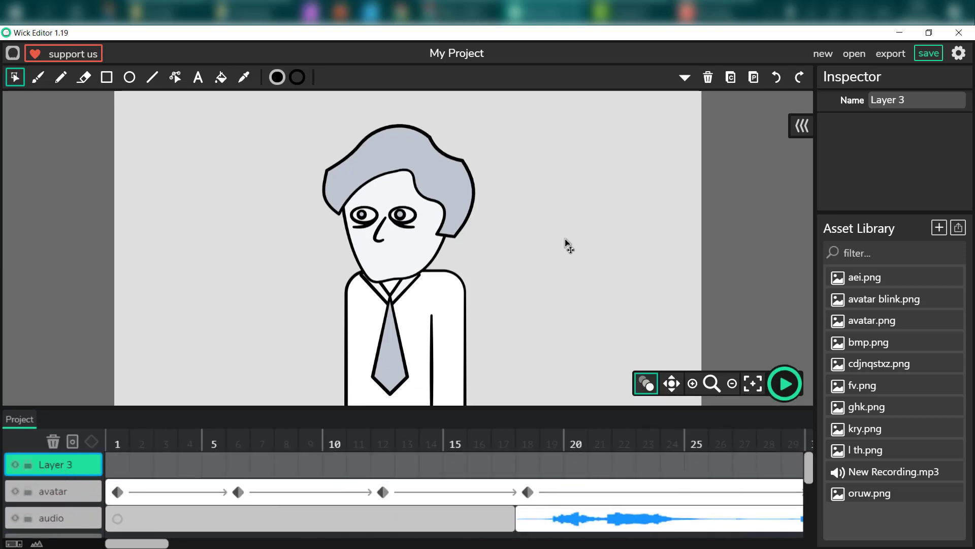
Step: Name the new top layer Lips and lock the audio and avatar layers
click(922, 101)
text(Lips)
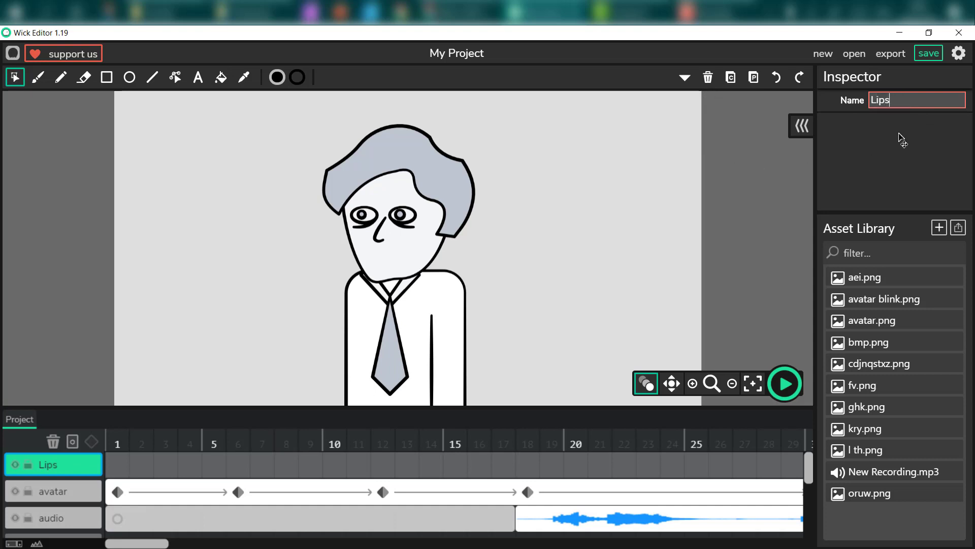
click(917, 151)
click(28, 518)
click(28, 491)
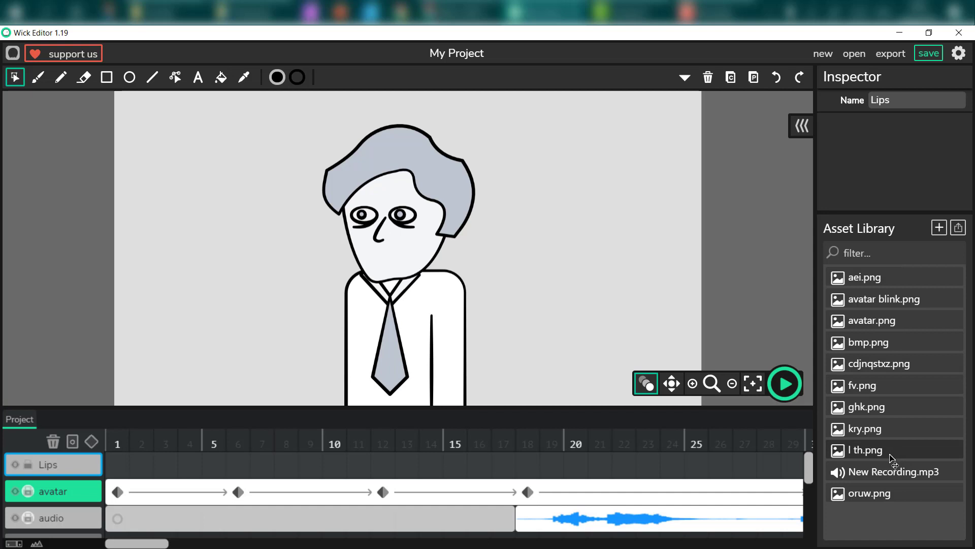
Step: Look through the image assets up to bmp.png and try to place bmp.png on the avatar's face
click(908, 285)
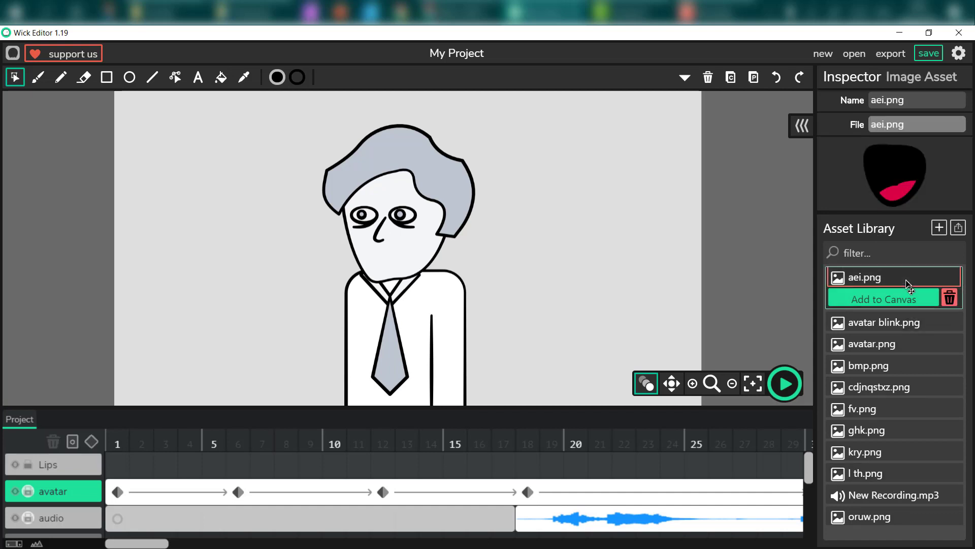
click(907, 325)
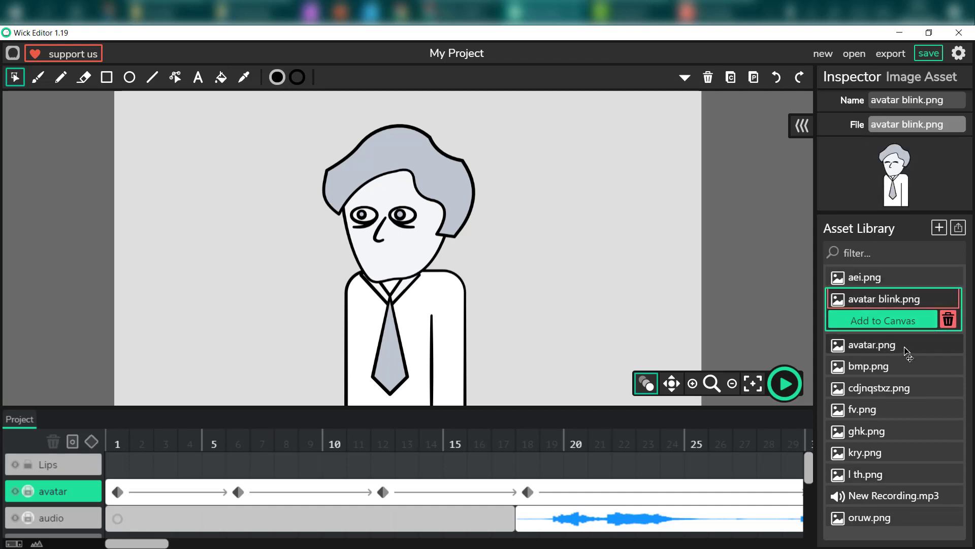
click(906, 347)
click(908, 366)
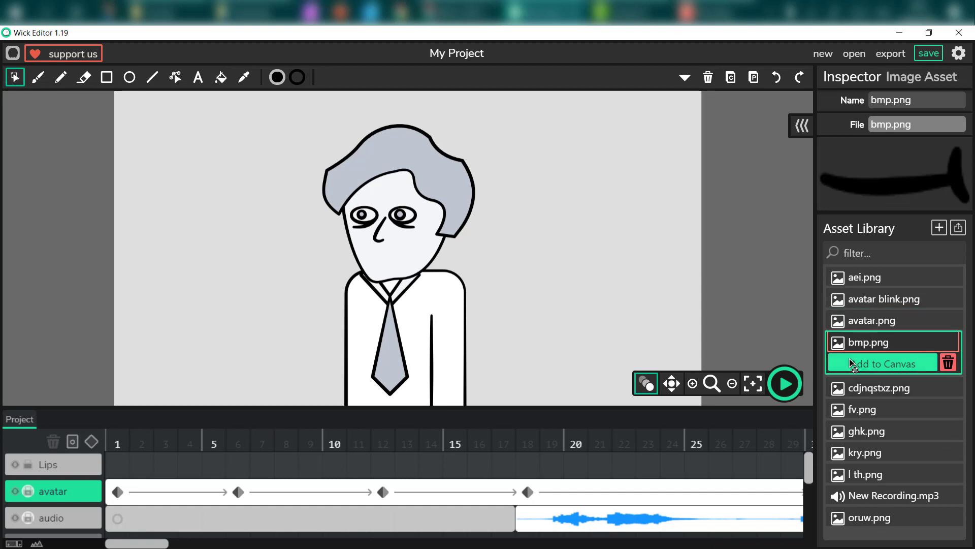
drag(605, 284, 382, 254)
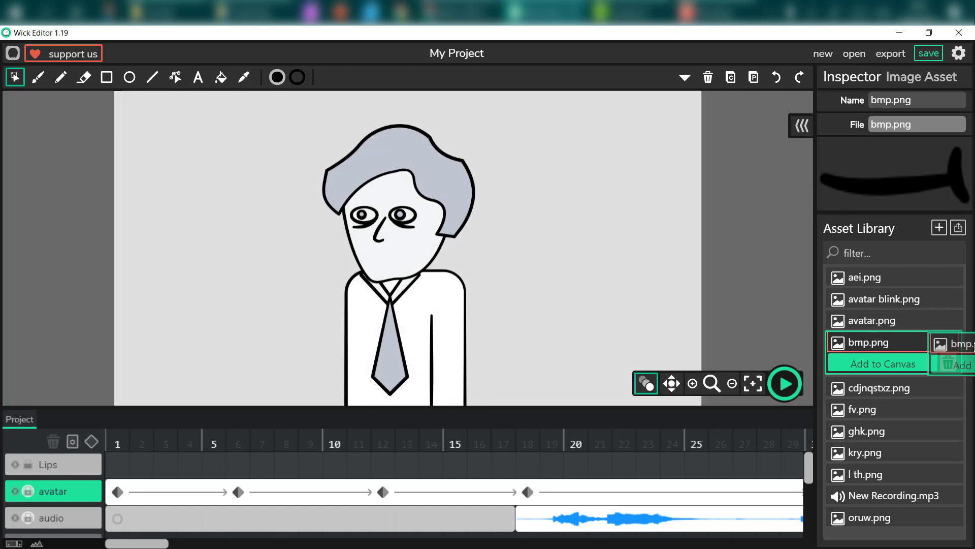
Step: Insert a frame at 1 on the Lips layer, place bmp.png in it and select the mouth image
click(117, 465)
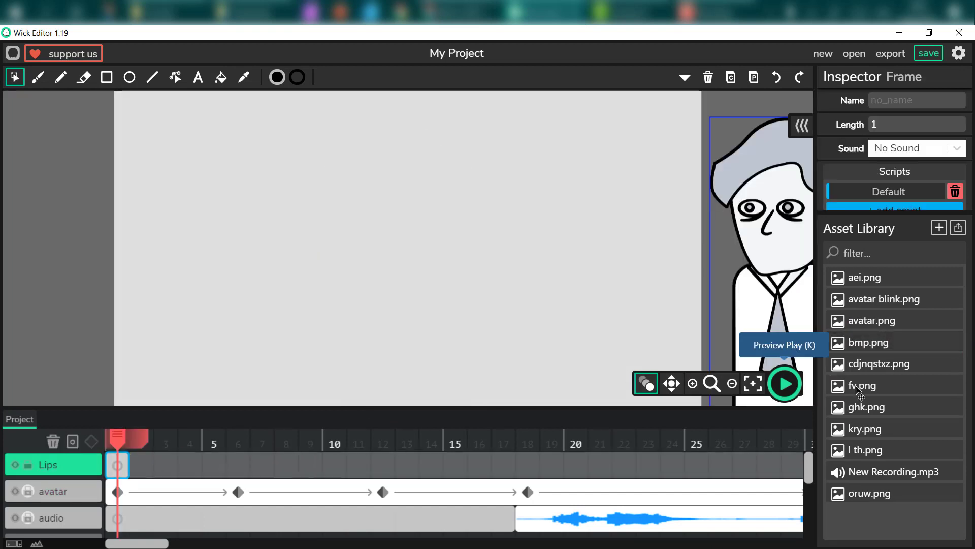
click(922, 342)
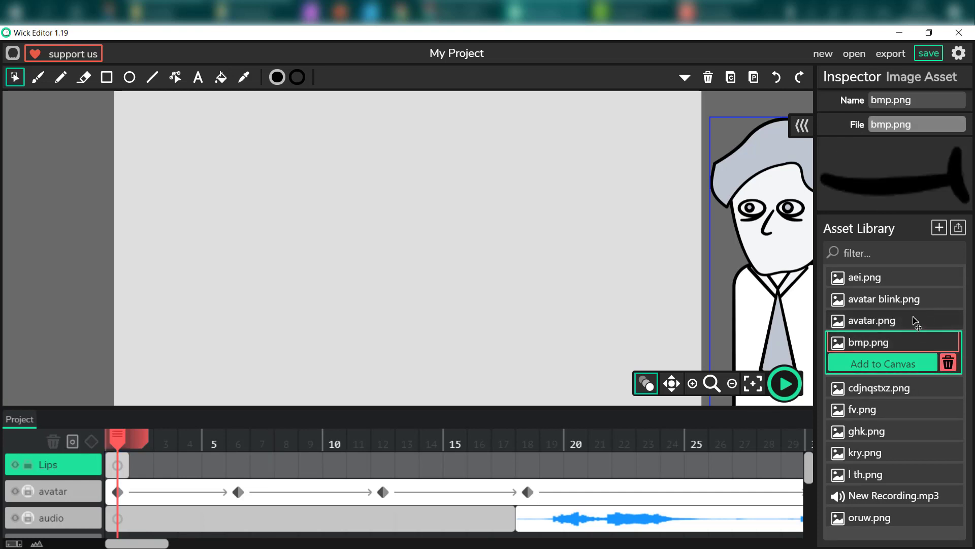
drag(873, 342, 371, 244)
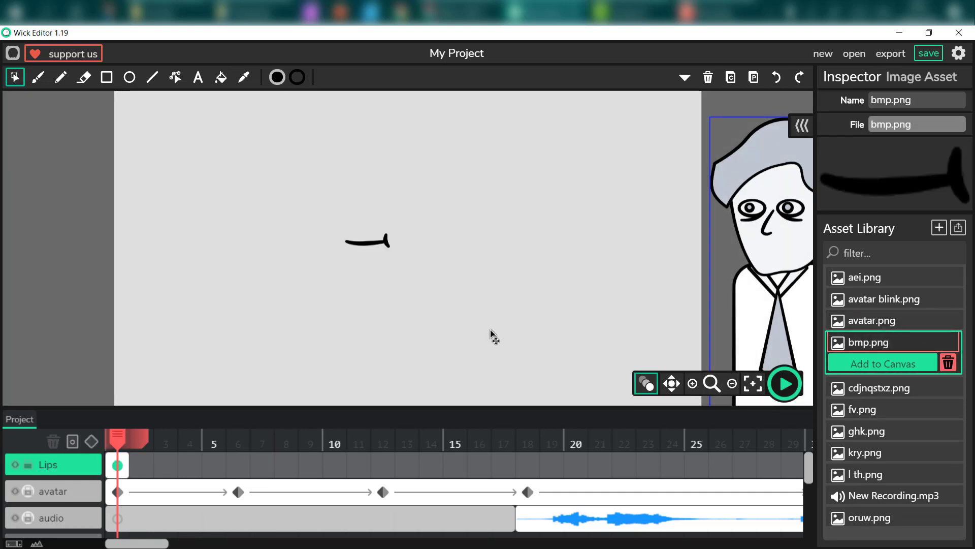
click(379, 246)
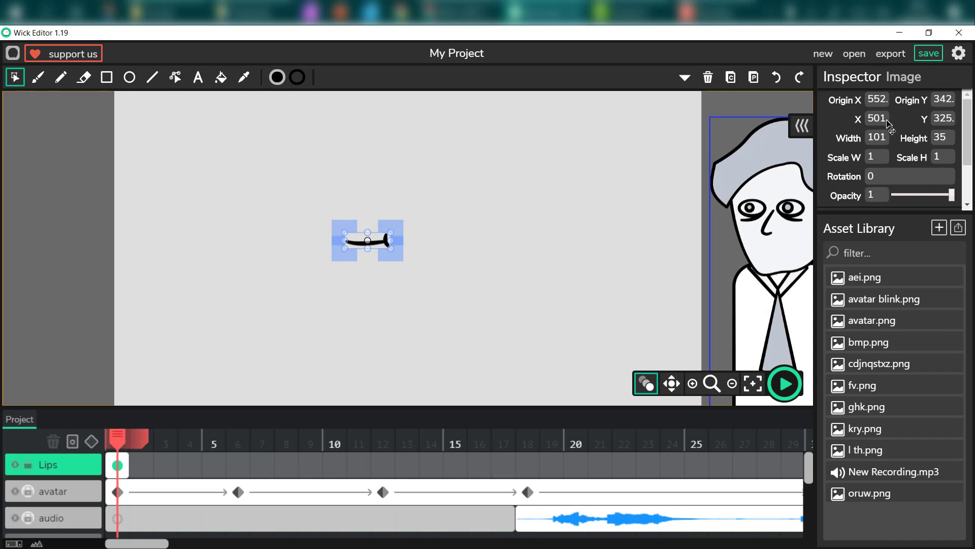
Step: Shrink the mouth image, setting its width and height scale to 0.8
drag(392, 249, 385, 244)
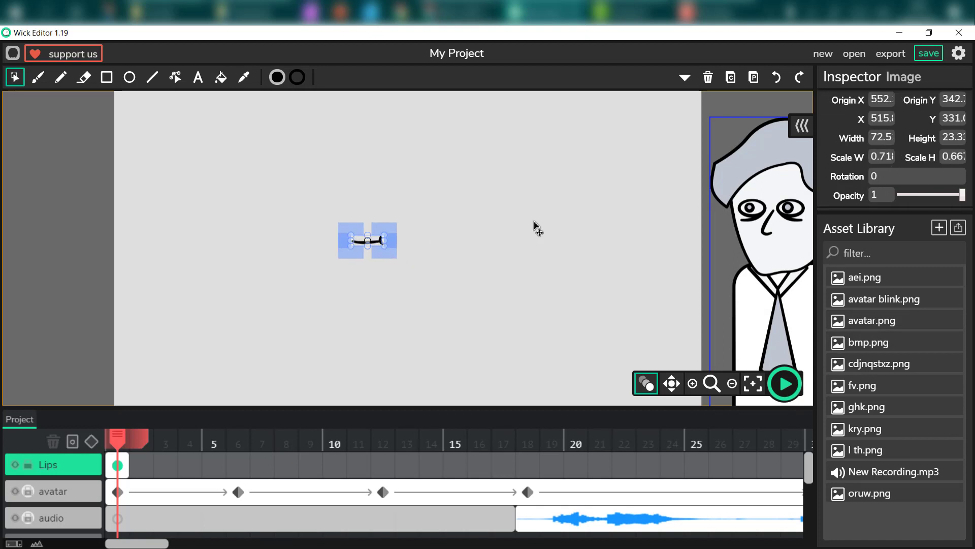
click(878, 158)
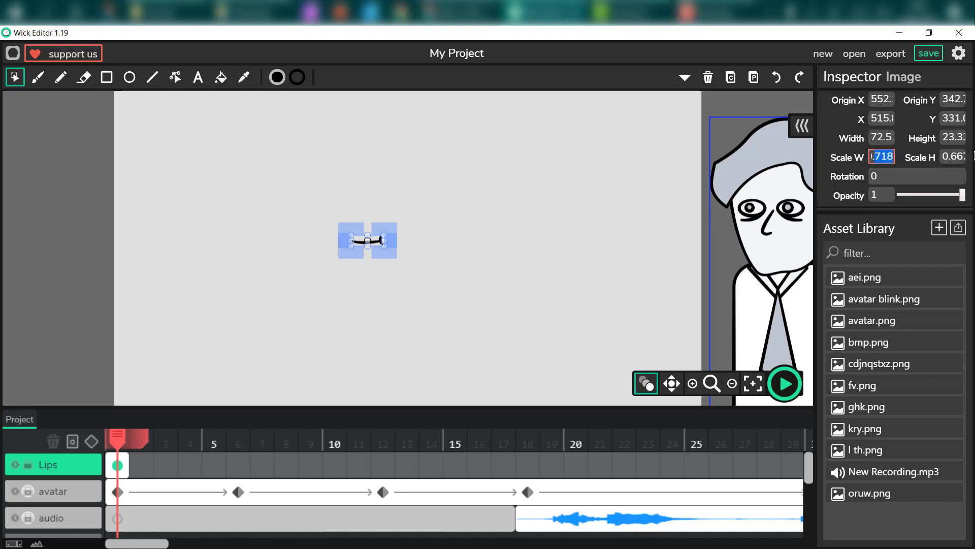
text(0.8)
click(945, 158)
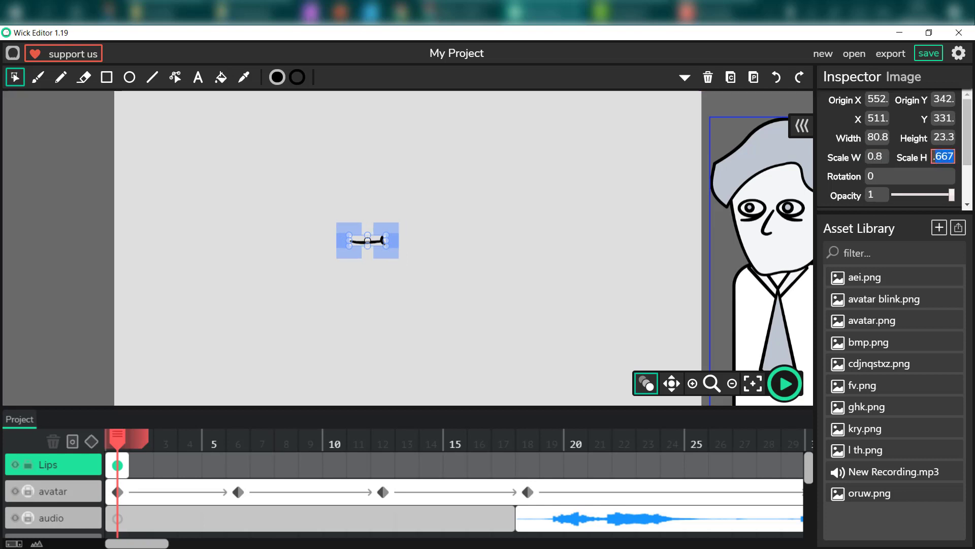
text(0.8)
click(463, 233)
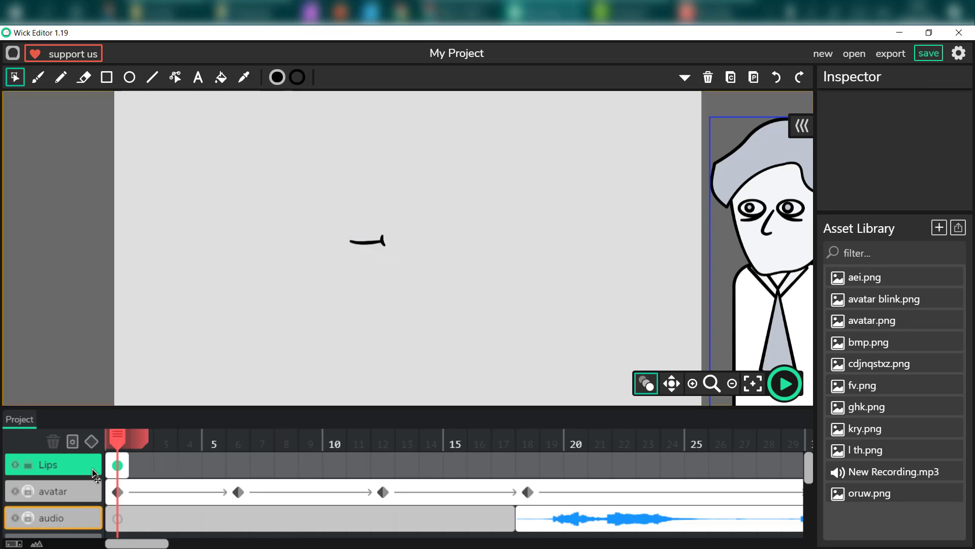
Step: Move the mouth onto the avatar's face in frame 1 and add a tween keyframe to the Lips frame
click(120, 468)
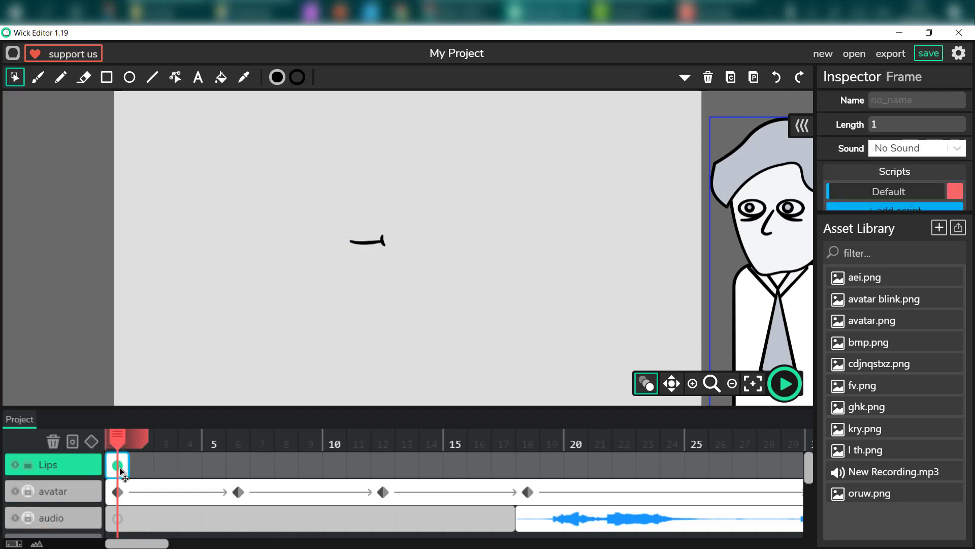
click(374, 245)
drag(374, 242, 781, 250)
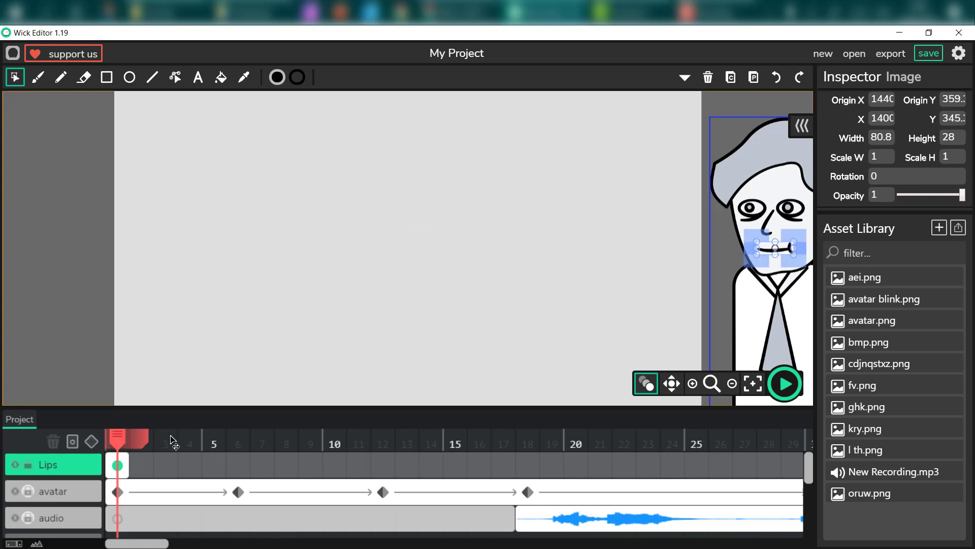
click(118, 464)
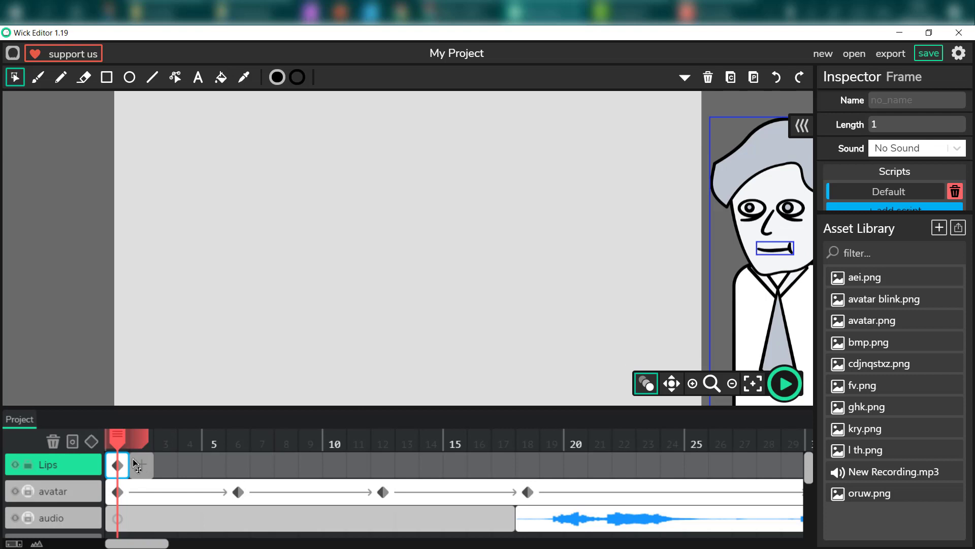
Step: Extend the Lips frame to a length of 30 and add tween keyframes at frames 6, 12, 18 and 30
drag(189, 463, 611, 467)
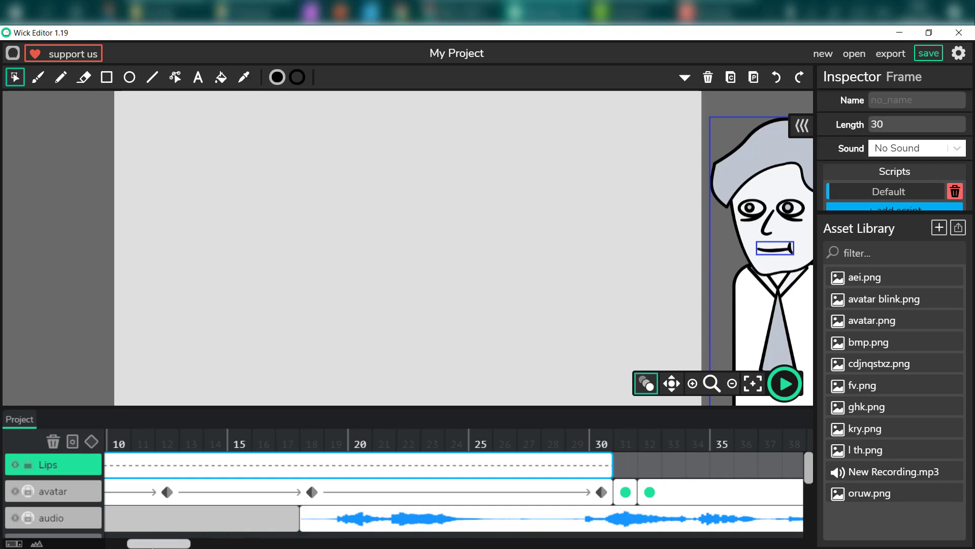
drag(151, 546, 127, 546)
click(239, 467)
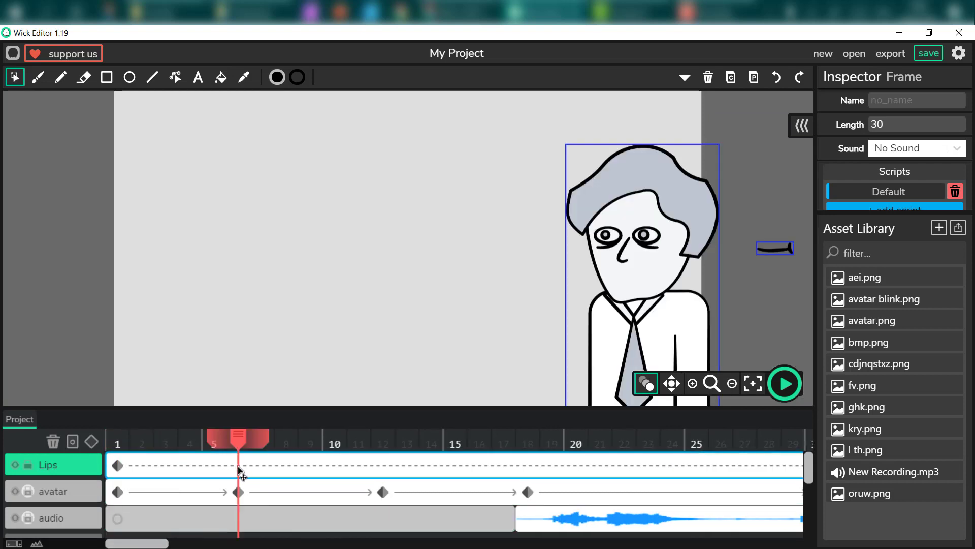
click(91, 442)
click(384, 468)
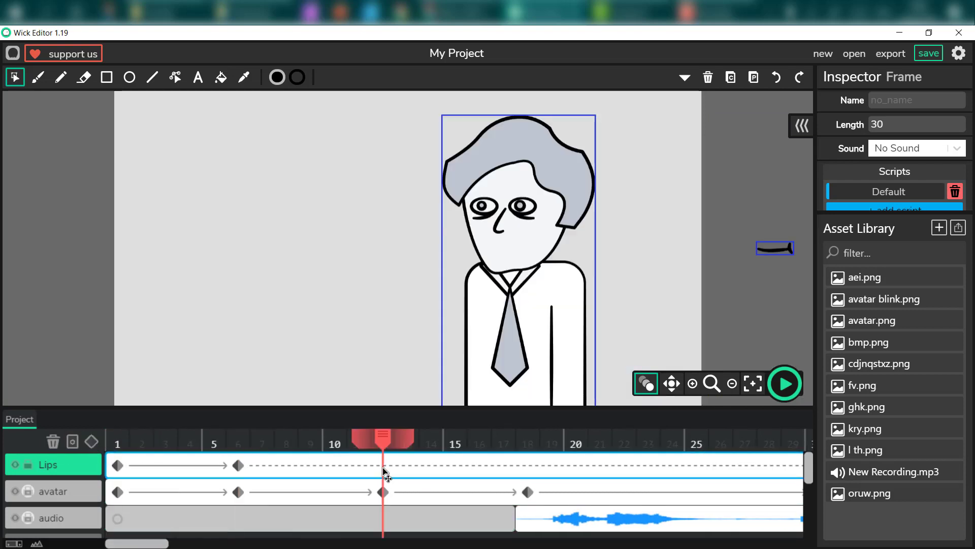
click(91, 441)
click(529, 470)
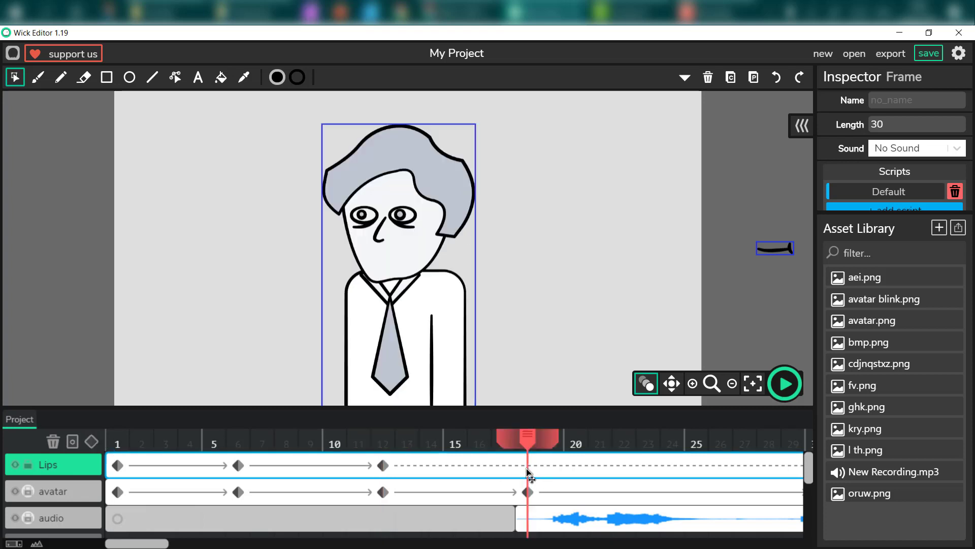
click(92, 442)
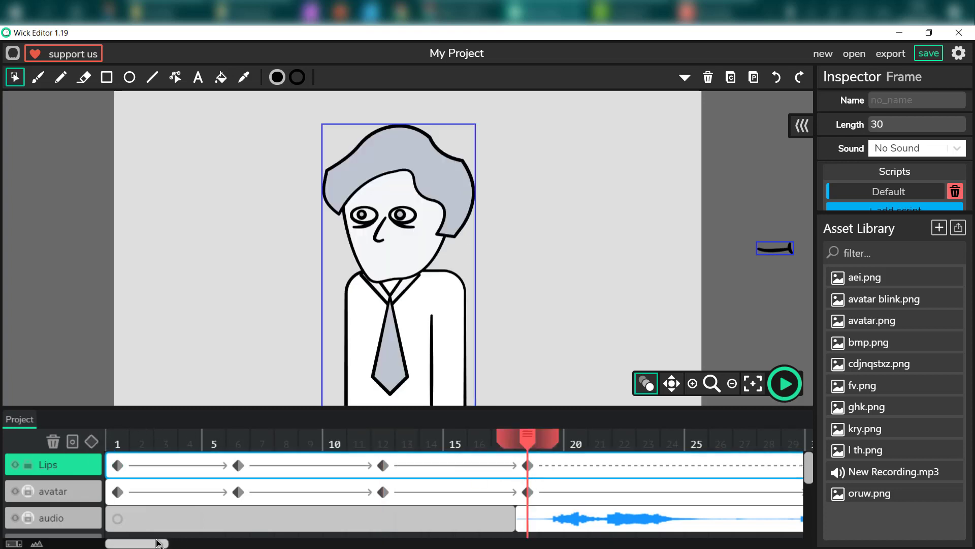
drag(153, 545, 178, 545)
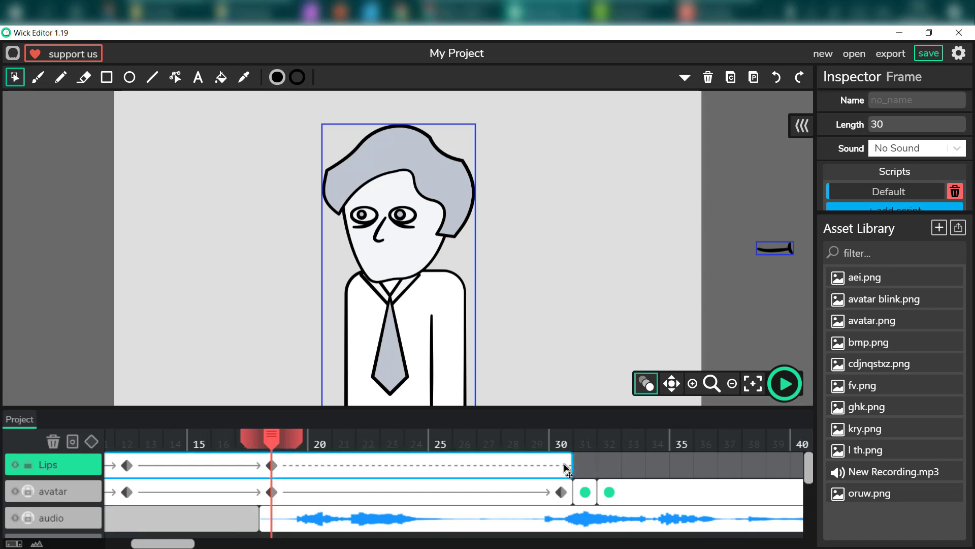
click(566, 467)
click(91, 442)
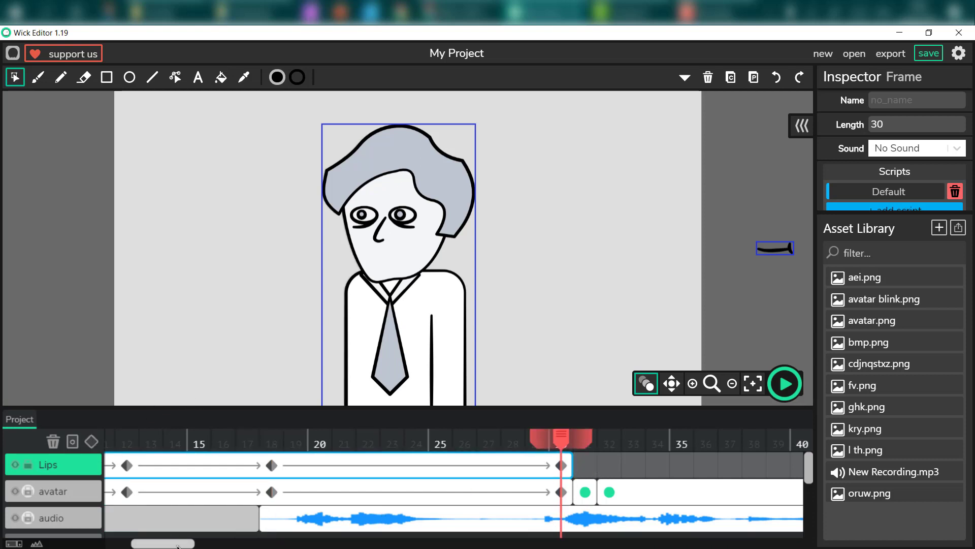
Step: Move the mouth onto the avatar's face at the Lips keyframes 6, 12, 18 and 30
drag(178, 546, 151, 545)
click(120, 466)
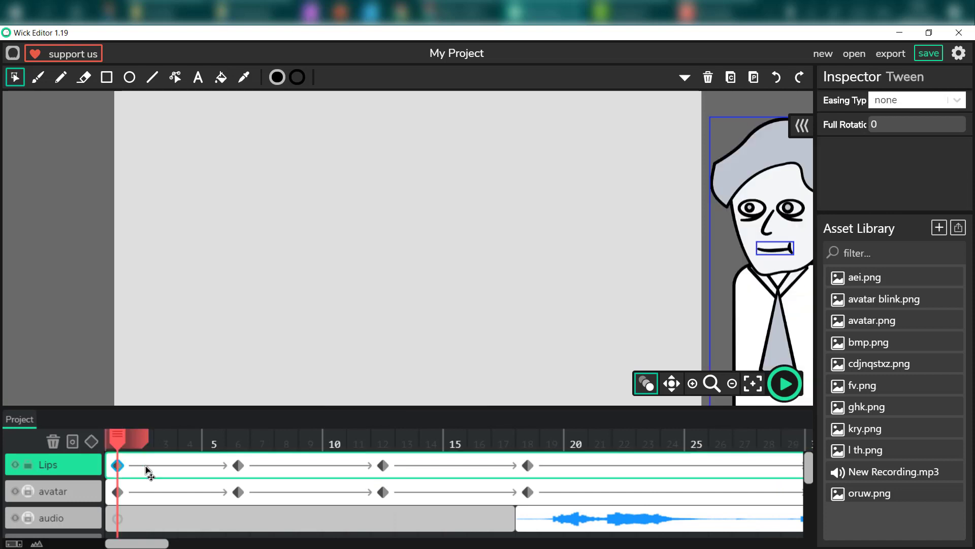
click(239, 466)
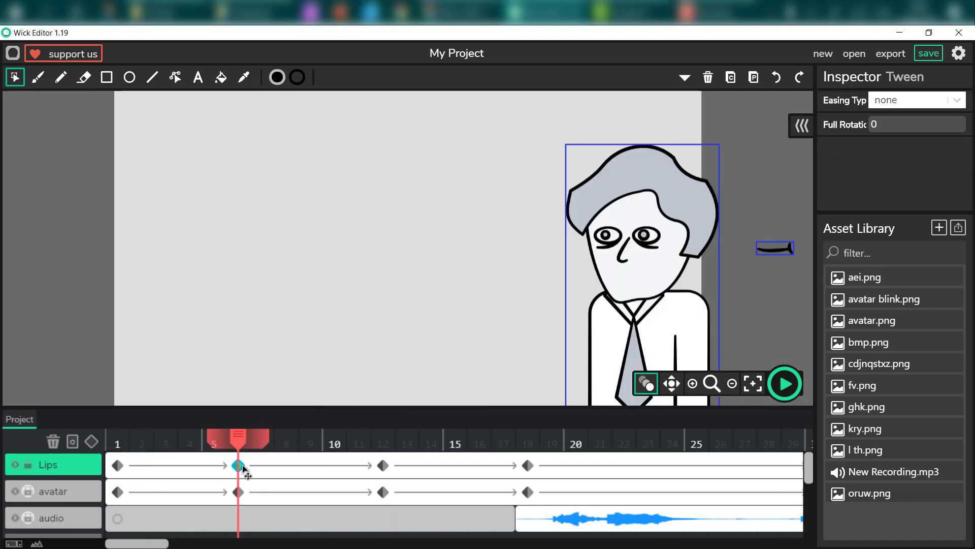
drag(667, 269, 611, 278)
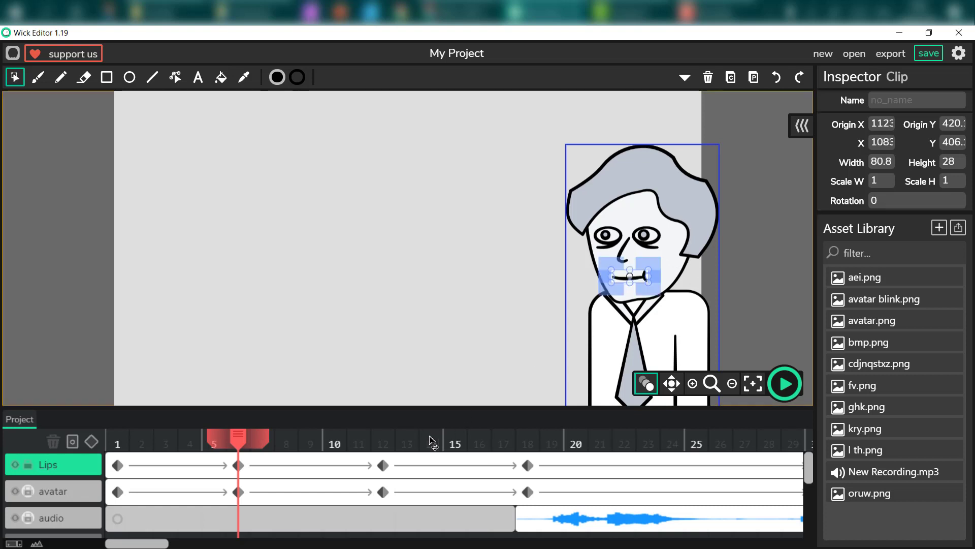
click(386, 445)
drag(786, 256, 518, 254)
click(531, 446)
drag(783, 251, 394, 259)
drag(157, 544, 200, 545)
click(402, 441)
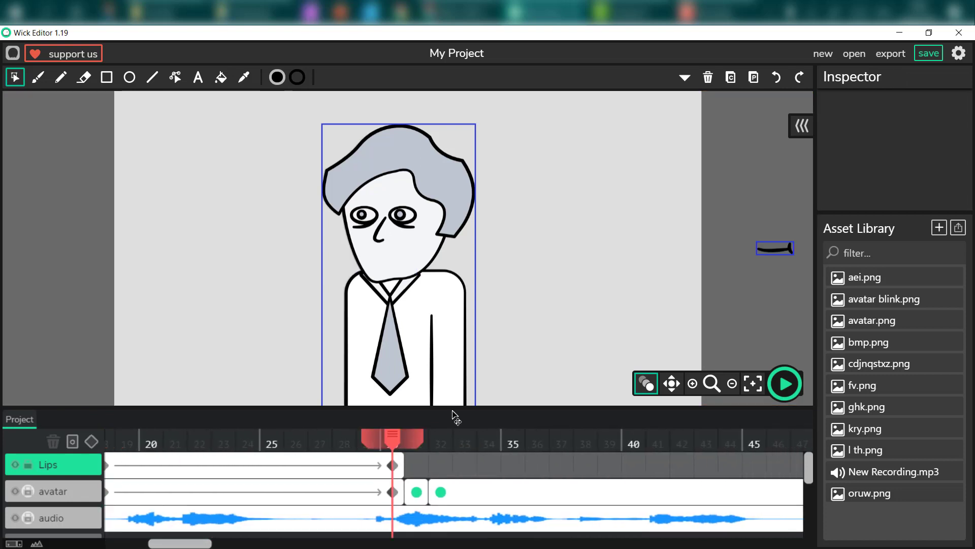
drag(778, 249, 397, 260)
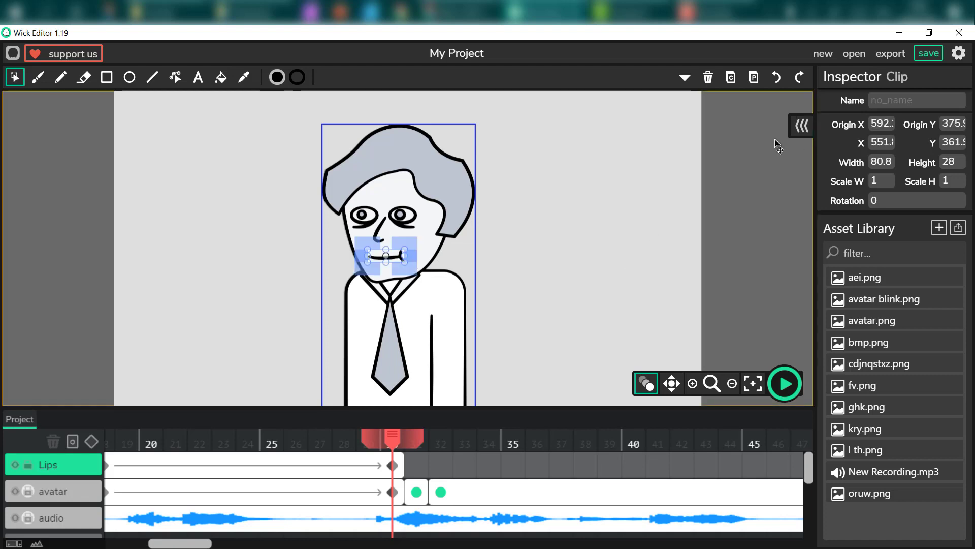
Step: Delete the Lips keyframe at frame 30 and shorten the Lips frame to a length of 18
click(416, 444)
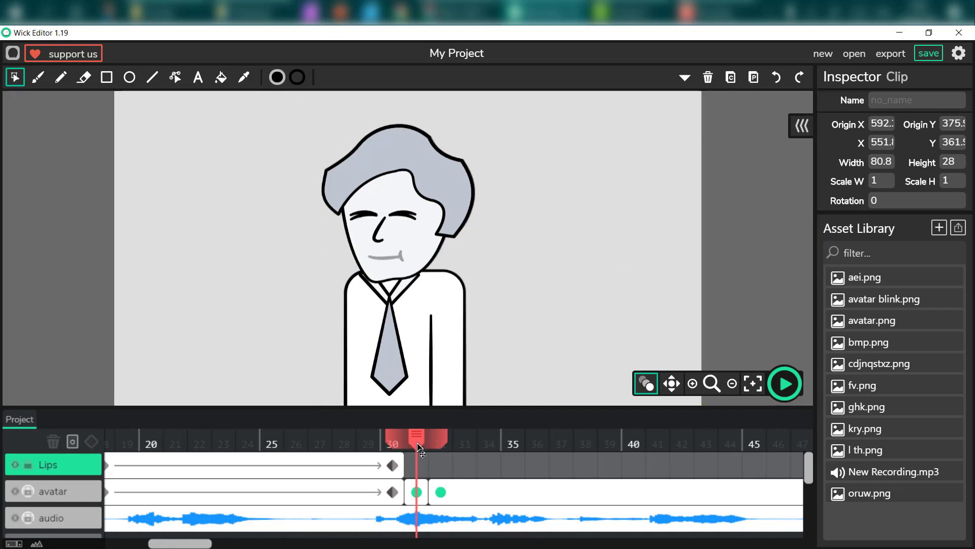
click(435, 445)
click(397, 446)
click(447, 450)
click(401, 451)
drag(401, 451, 134, 466)
click(424, 466)
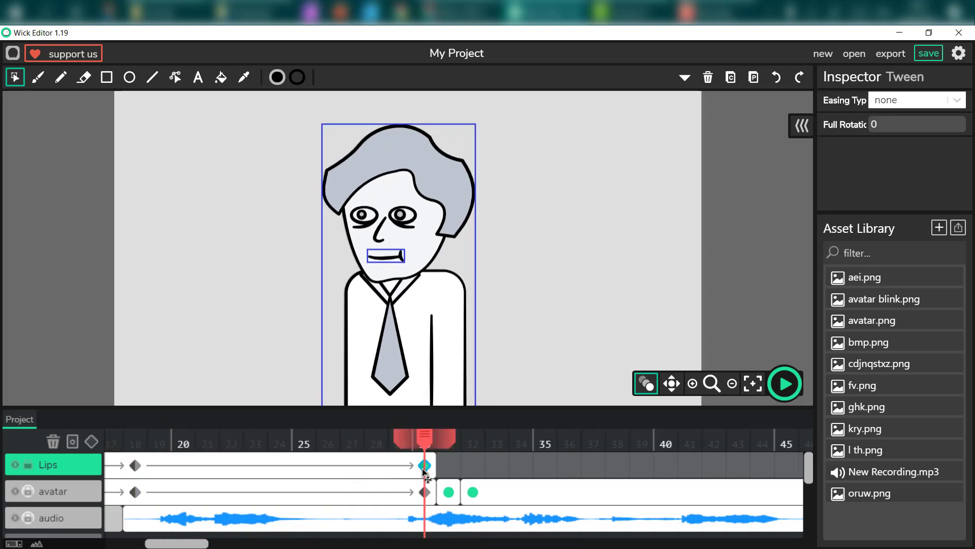
key(Delete)
drag(433, 467, 145, 472)
Step: Zoom in on the avatar's face and preview the start of the voice recording from frame 19
click(155, 472)
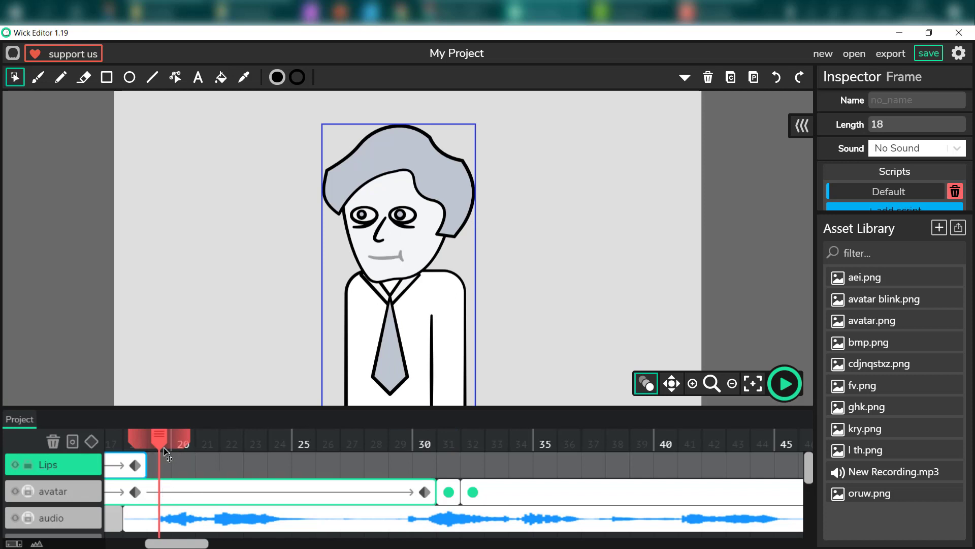
click(184, 441)
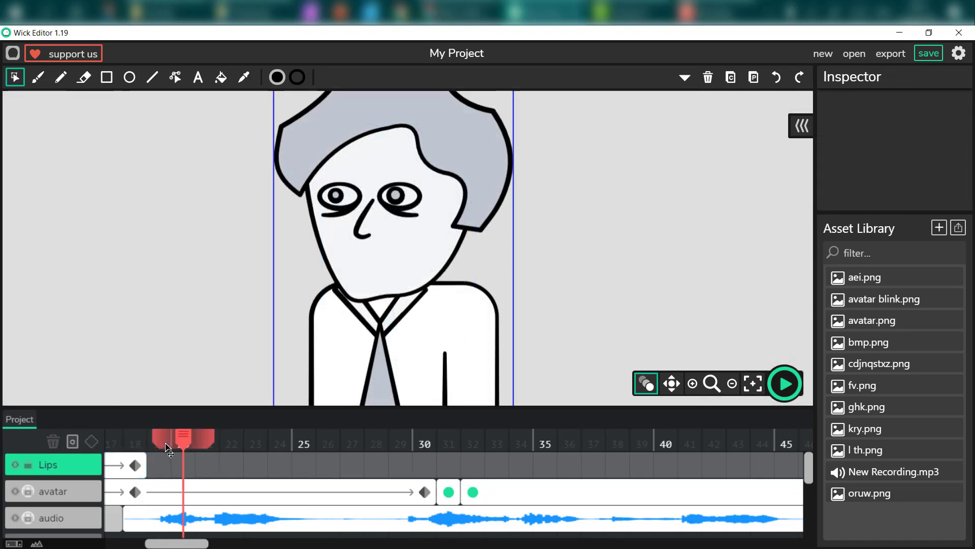
click(155, 444)
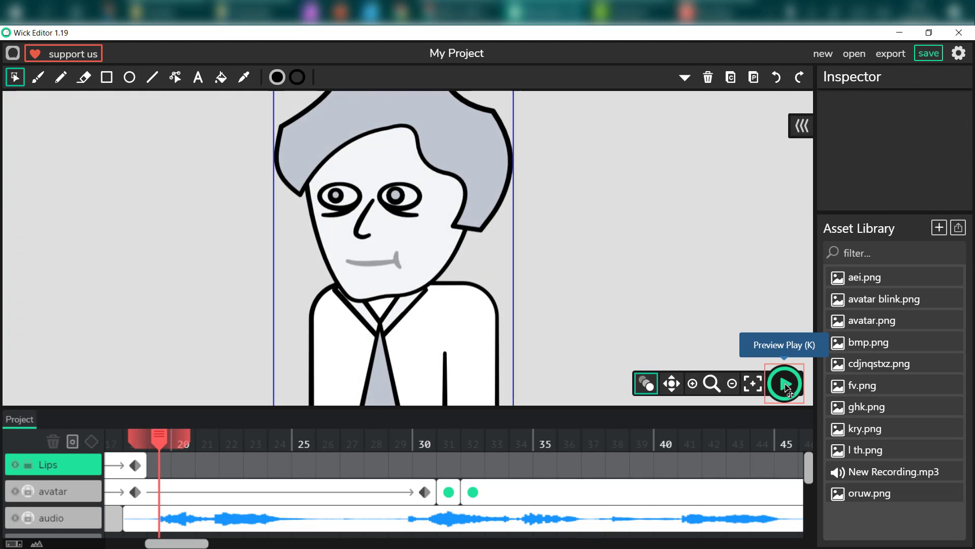
click(786, 384)
click(786, 384)
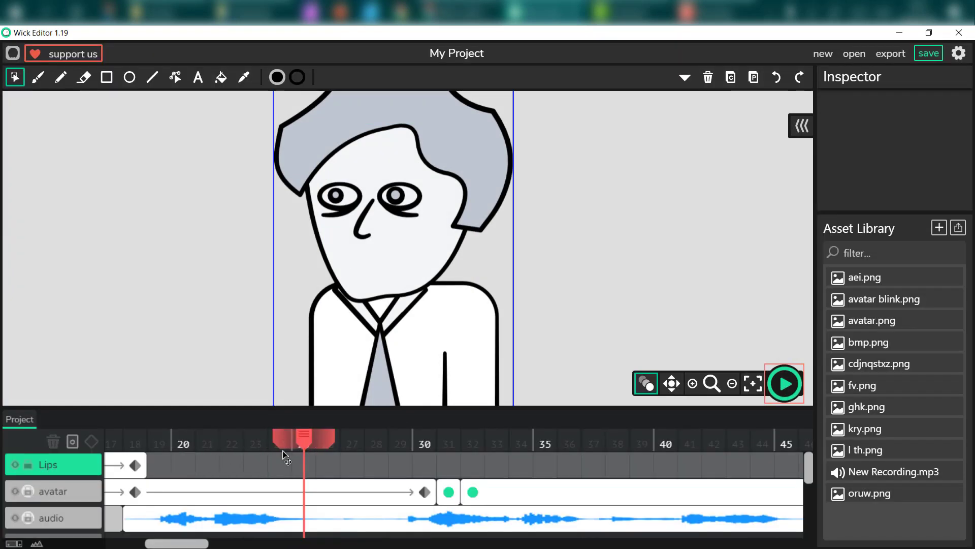
Step: Insert a Lips frame at 19, place ghk.png in it and shrink the image to fit the avatar's mouth area
click(153, 463)
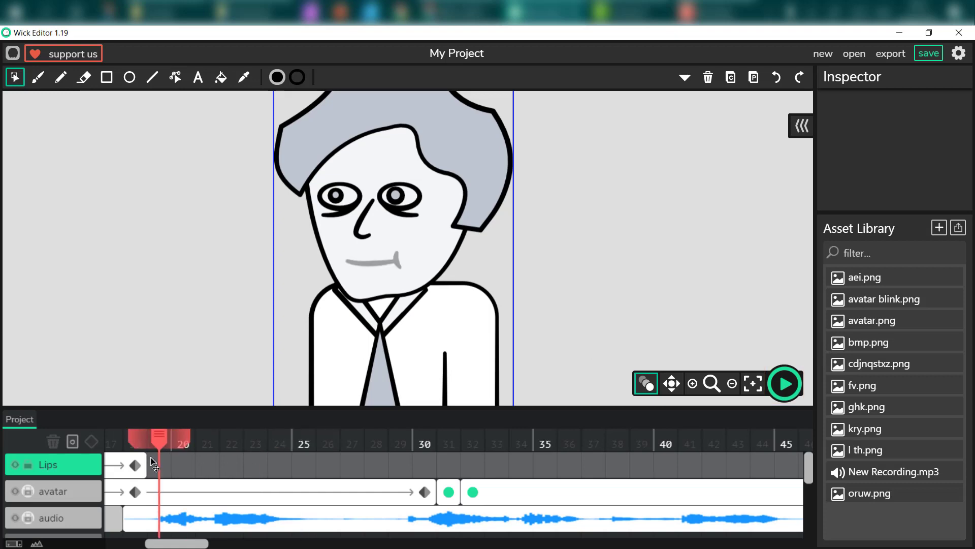
click(158, 466)
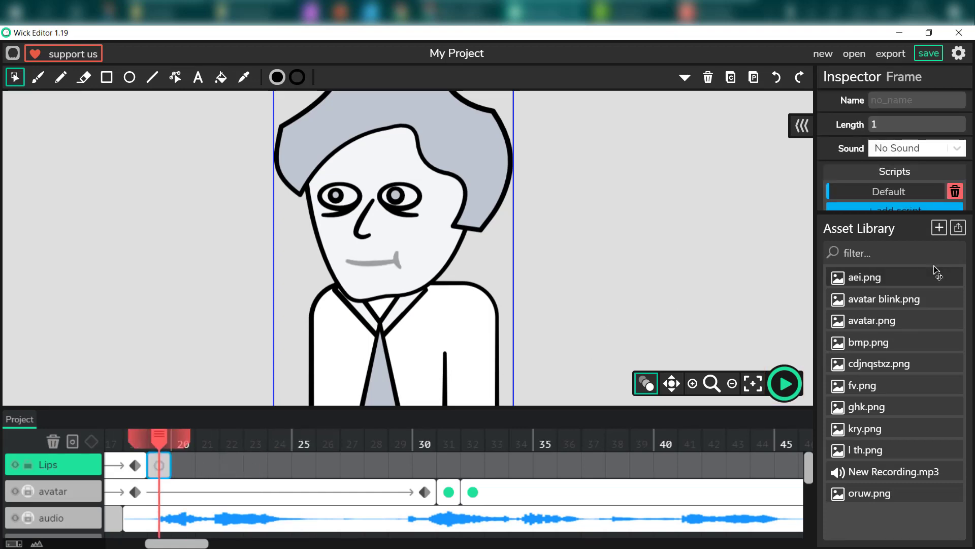
drag(863, 406, 408, 275)
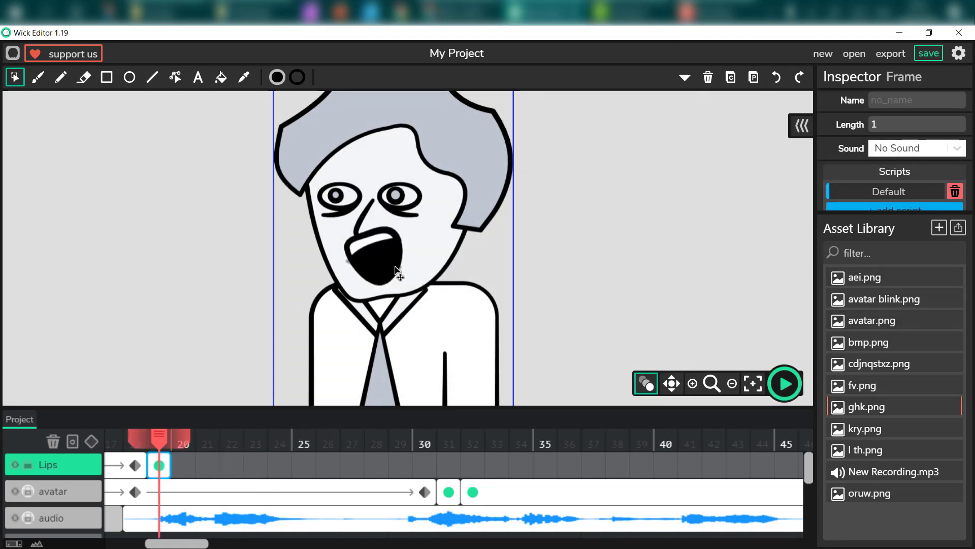
click(402, 232)
drag(401, 231, 382, 260)
Step: Insert a Lips frame at 20, place aei.png in it and scale it to about 43 by 39 at the mouth position
click(186, 466)
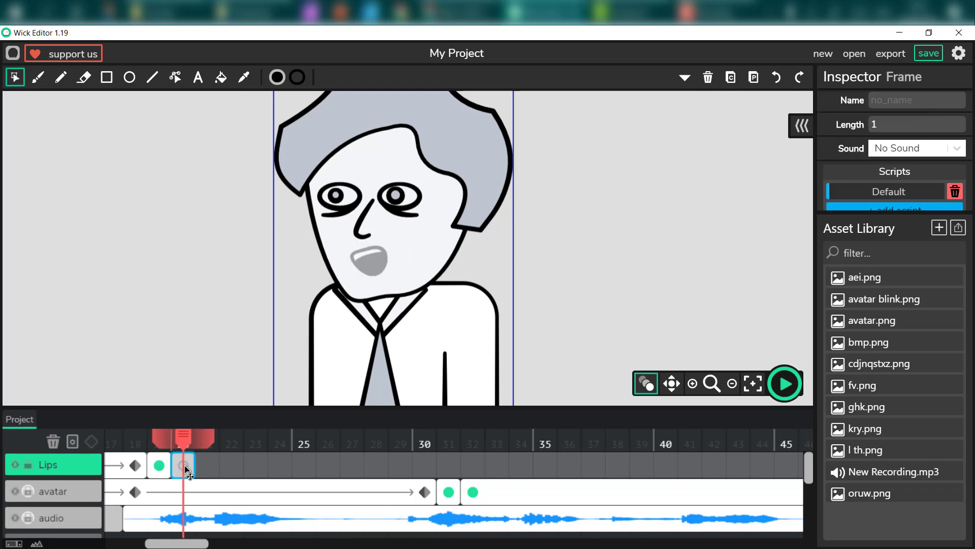
drag(901, 278, 392, 255)
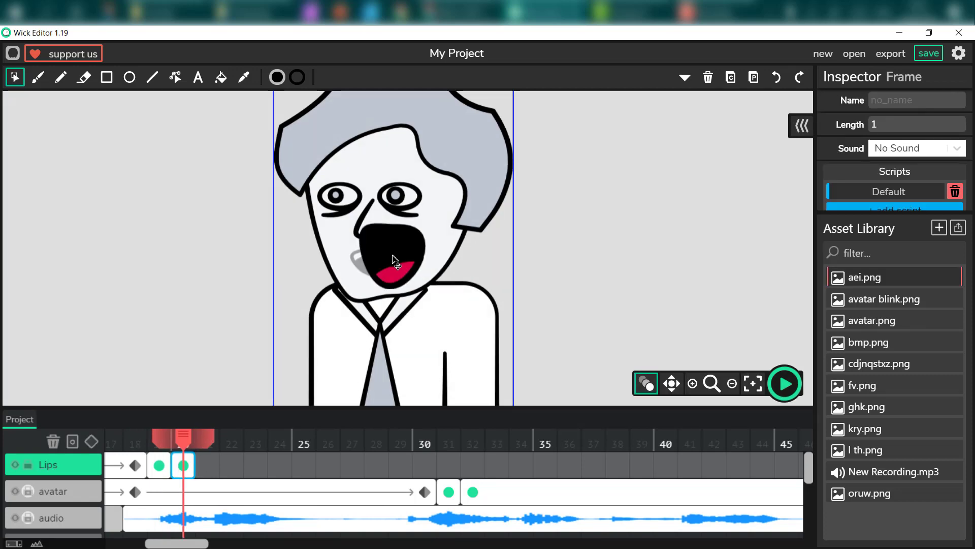
click(415, 244)
drag(424, 225, 381, 250)
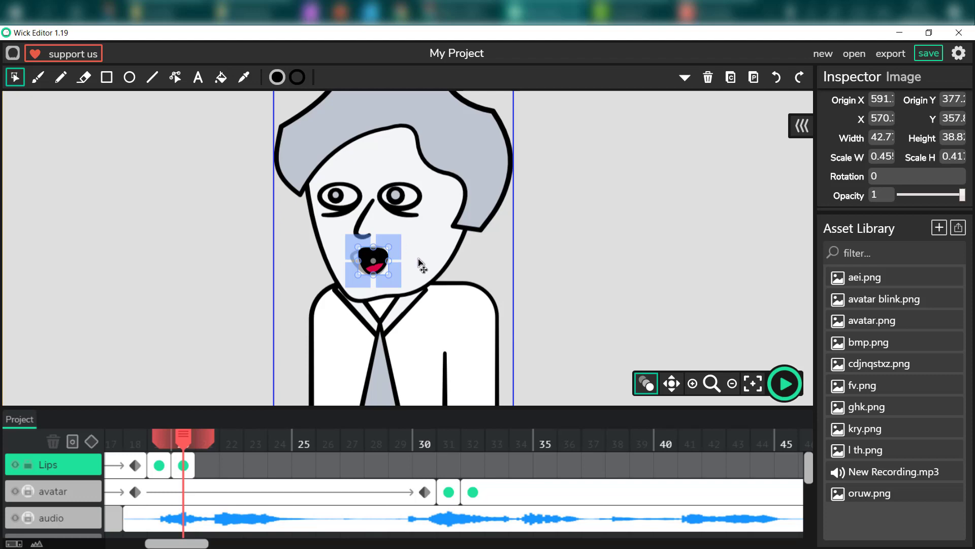
Step: Examine the aei.png mouth asset and preview the lip-sync with the recording from frame 20
key(period)
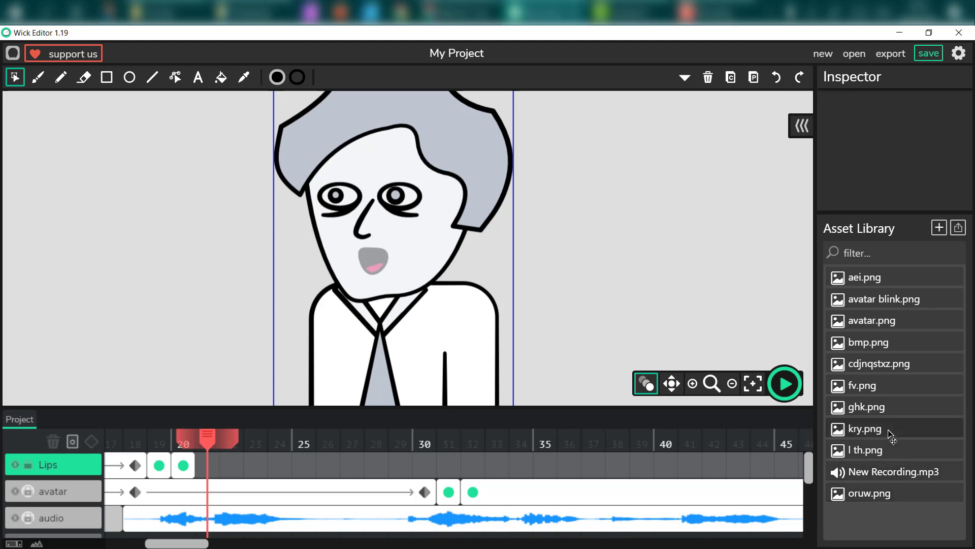
click(888, 277)
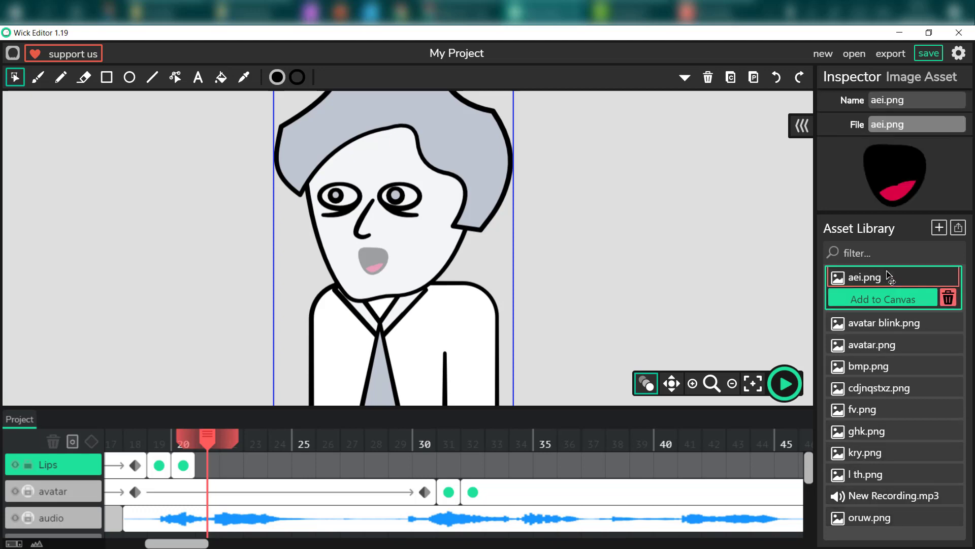
click(186, 474)
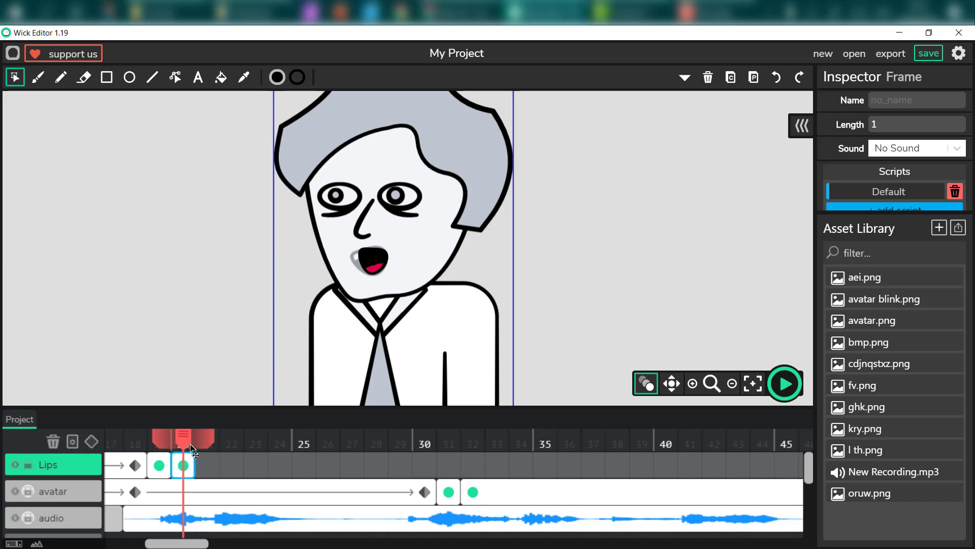
click(785, 383)
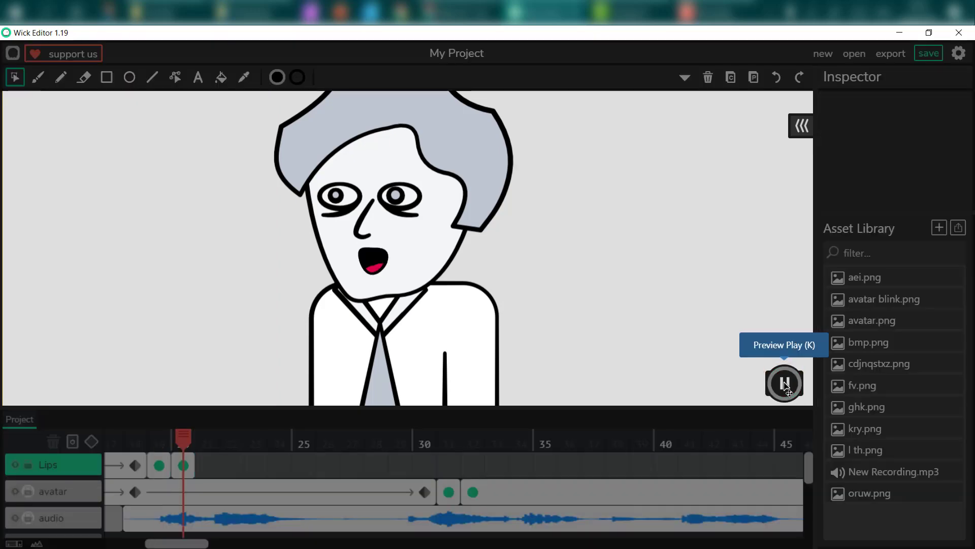
Step: Stop the preview, shrink the mouth image in Lips frame 21 to about 44 by 31 and check it against the neighbouring frames
click(784, 384)
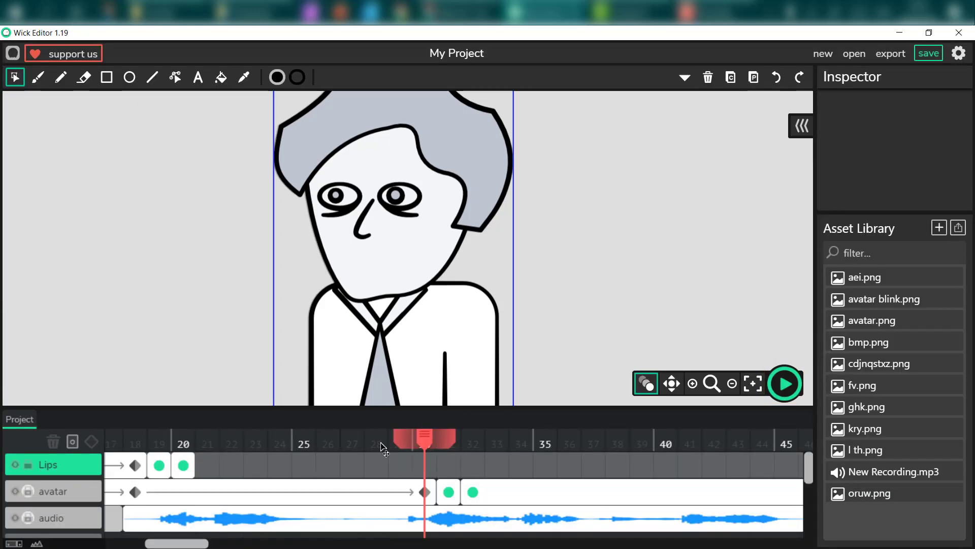
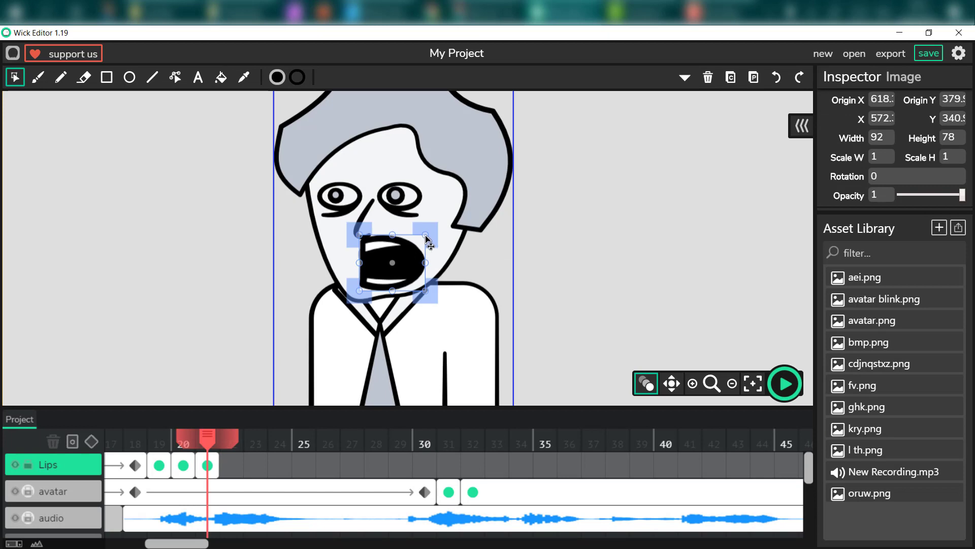
drag(425, 235, 389, 267)
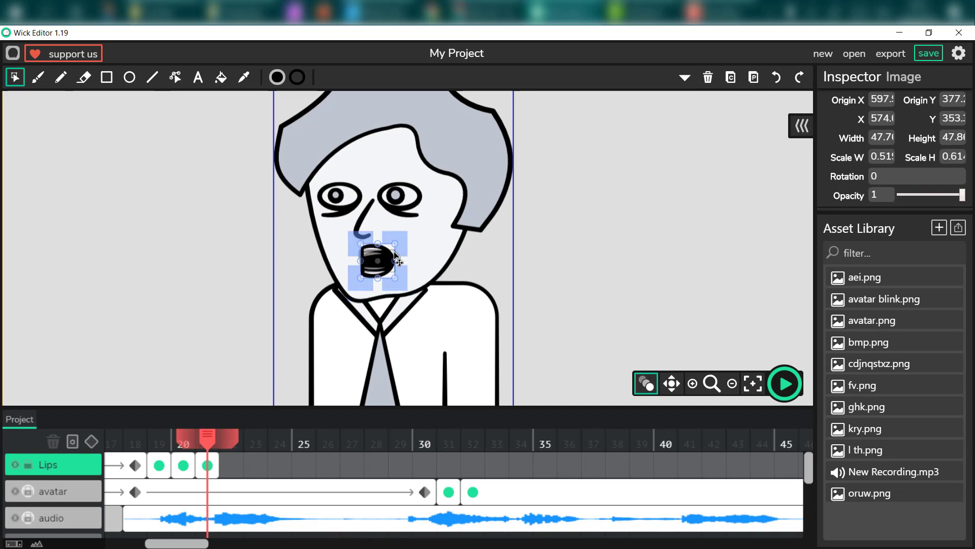
key(ctrl+z)
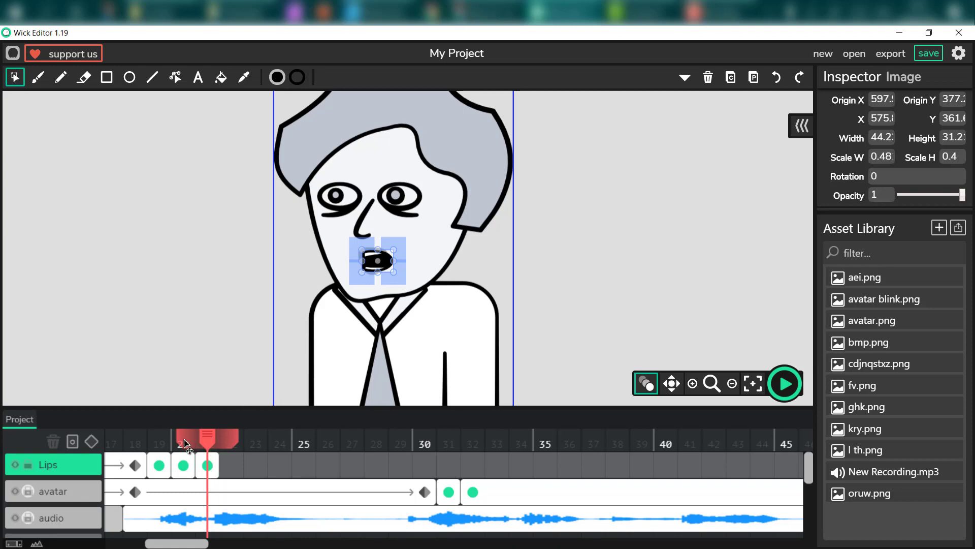
drag(185, 444, 159, 449)
click(207, 450)
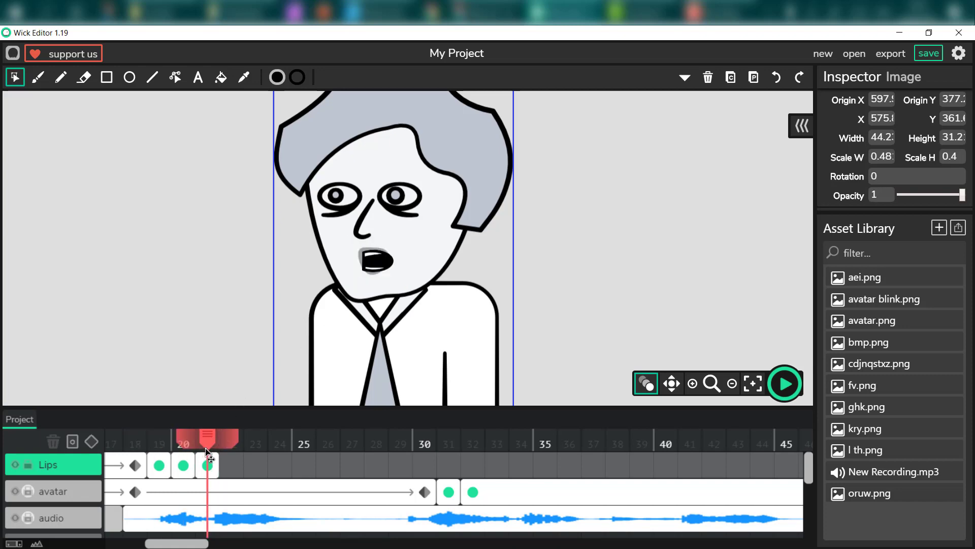
Step: Insert a Lips frame at 22, place ghk.png in it and scale it to about 48 by 41 at the mouth position
click(233, 454)
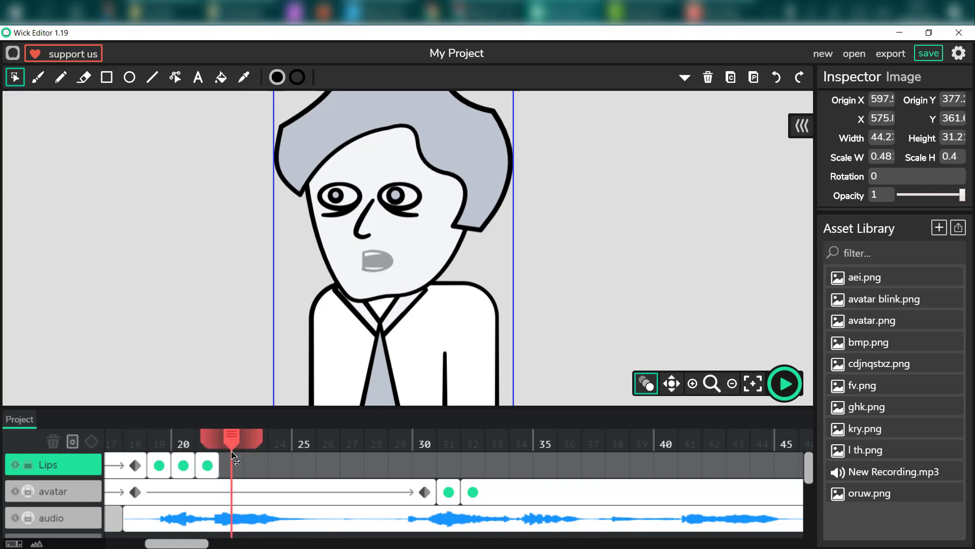
double_click(233, 459)
drag(871, 413, 394, 263)
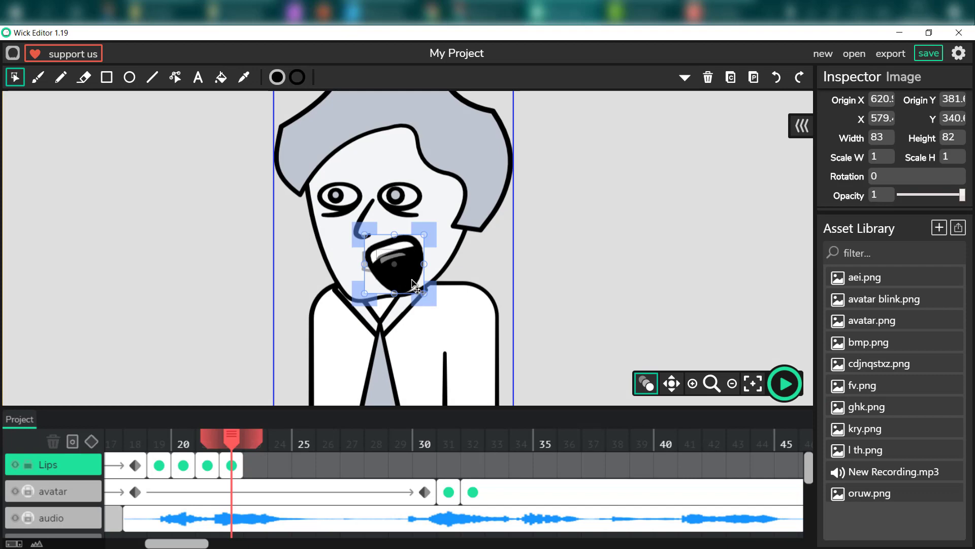
drag(412, 279, 389, 271)
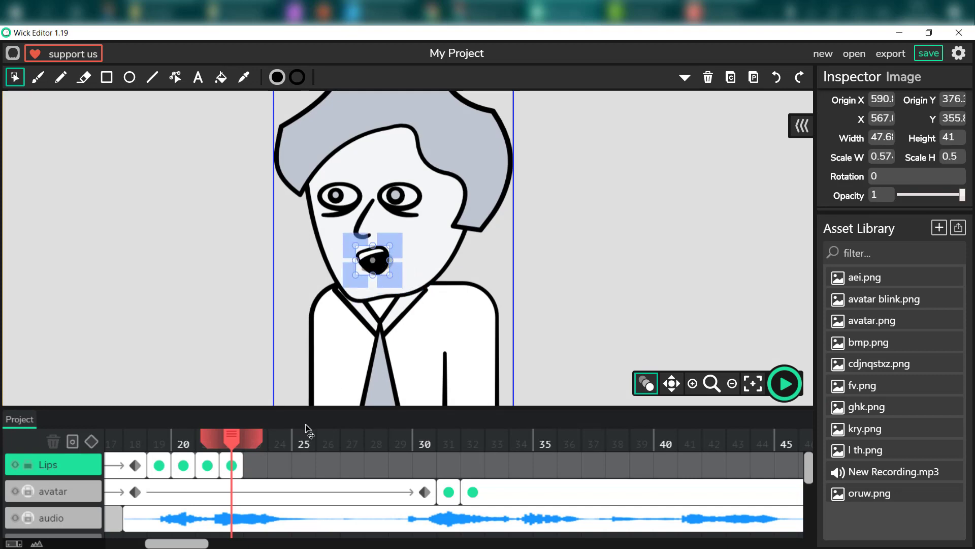
Step: Insert a Lips frame at 23, place aei.png in it and scale it to about 58 by 37 at the mouth position
click(255, 464)
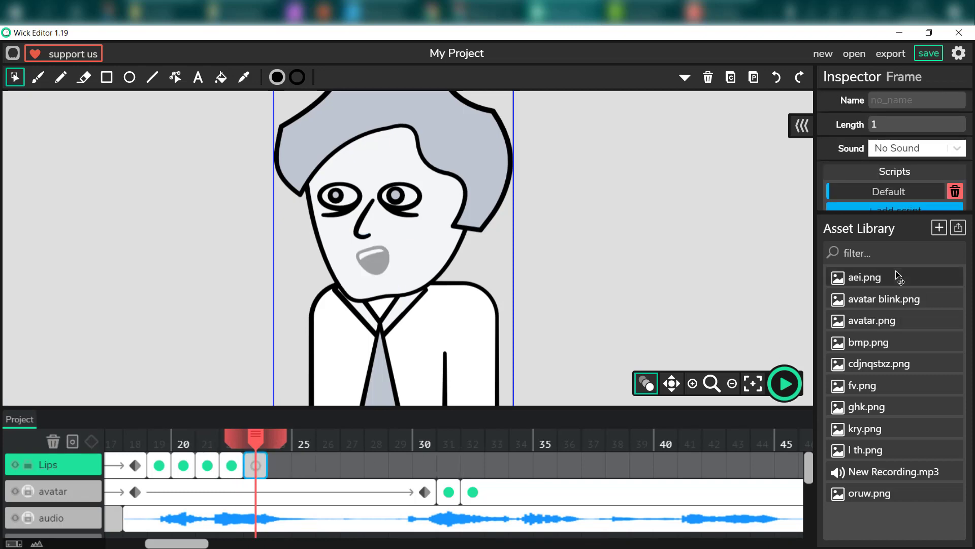
drag(736, 284, 385, 261)
click(408, 243)
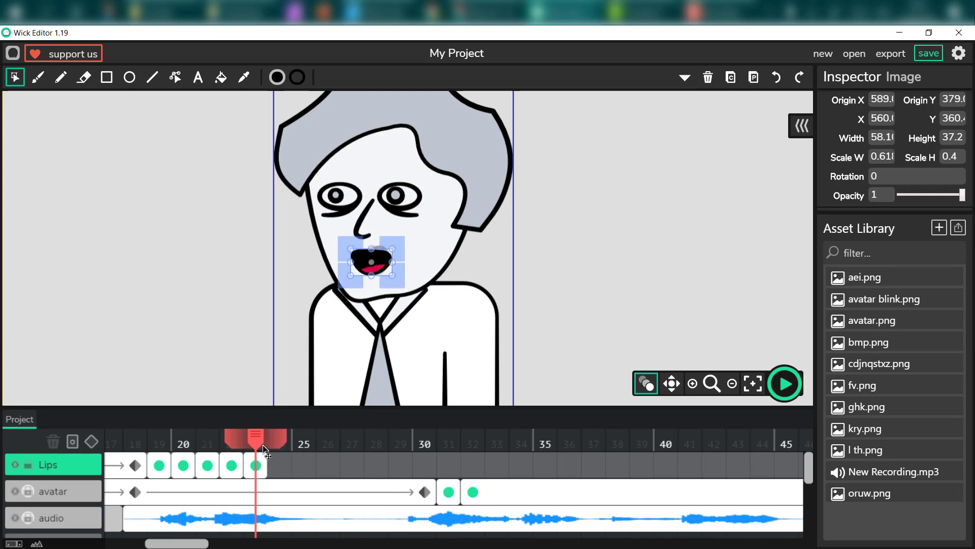
Step: Insert Lips frames at 24 and 25, fitting aei.png at about 48 by 26 and cdjnqstxz.png at about 53 by 31 to the mouth
click(279, 466)
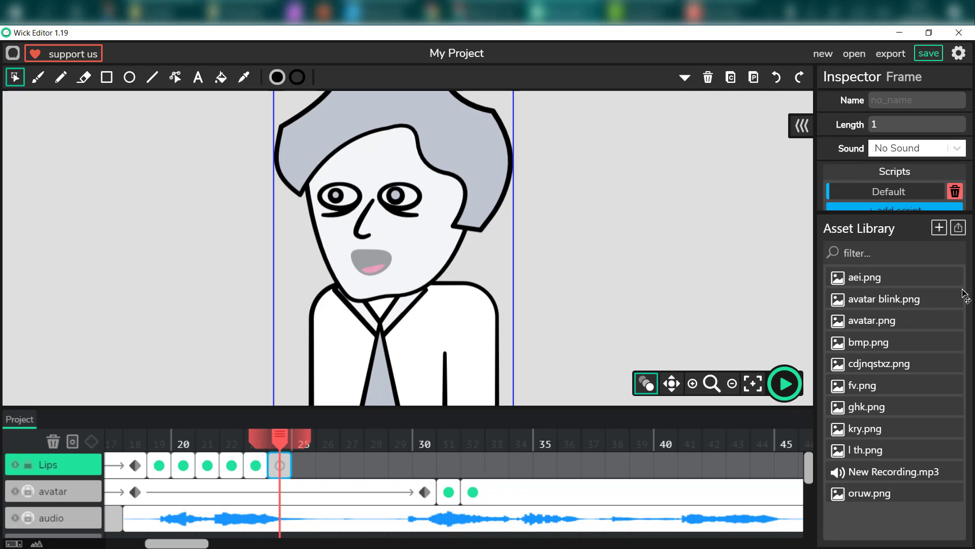
drag(934, 283, 397, 271)
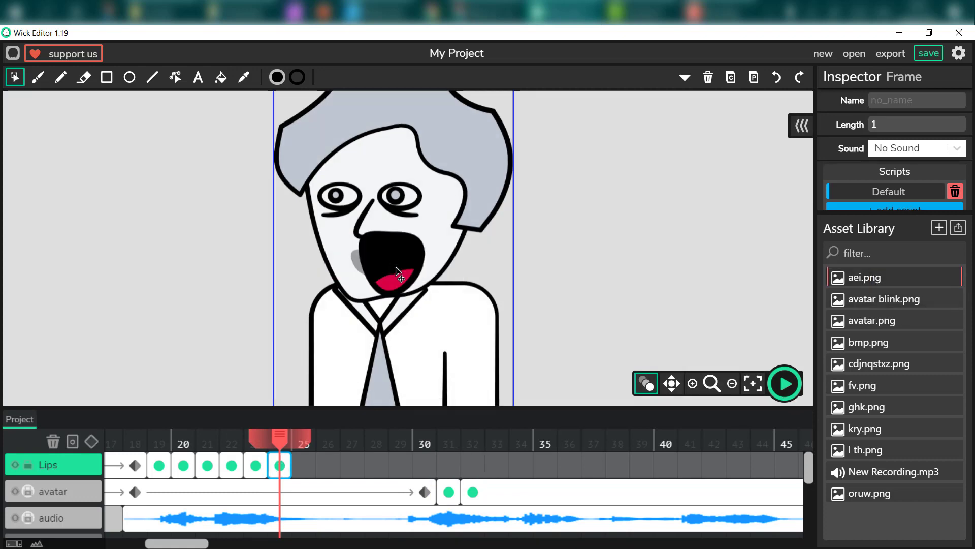
click(399, 273)
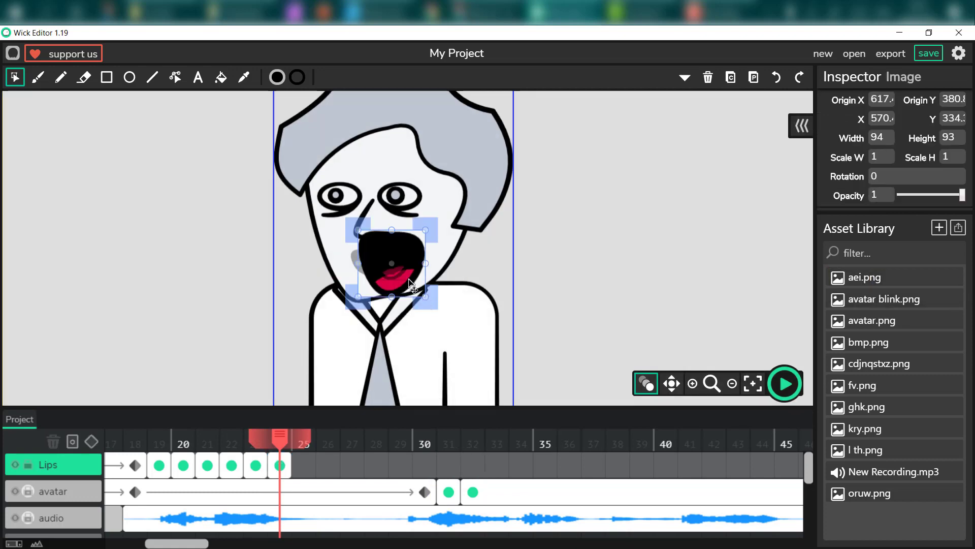
drag(406, 285, 371, 270)
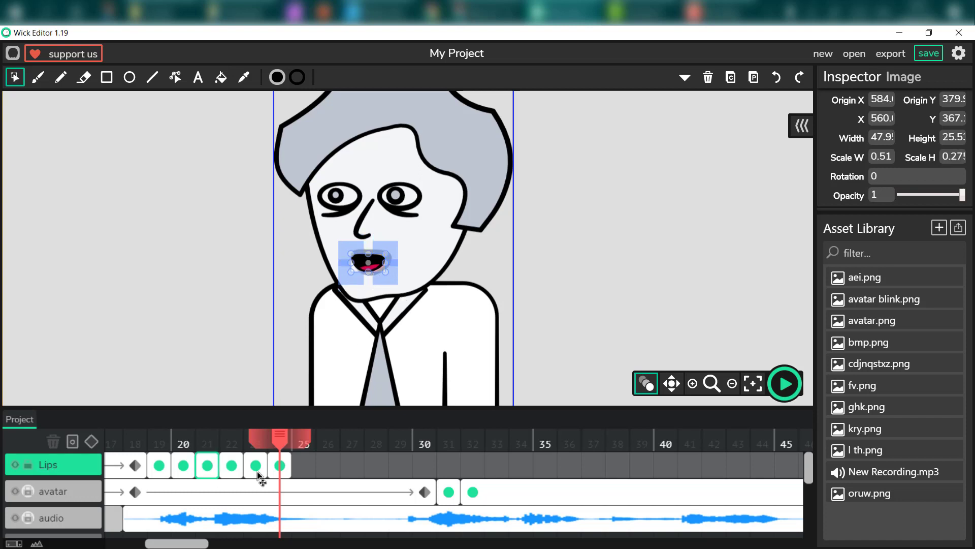
click(300, 466)
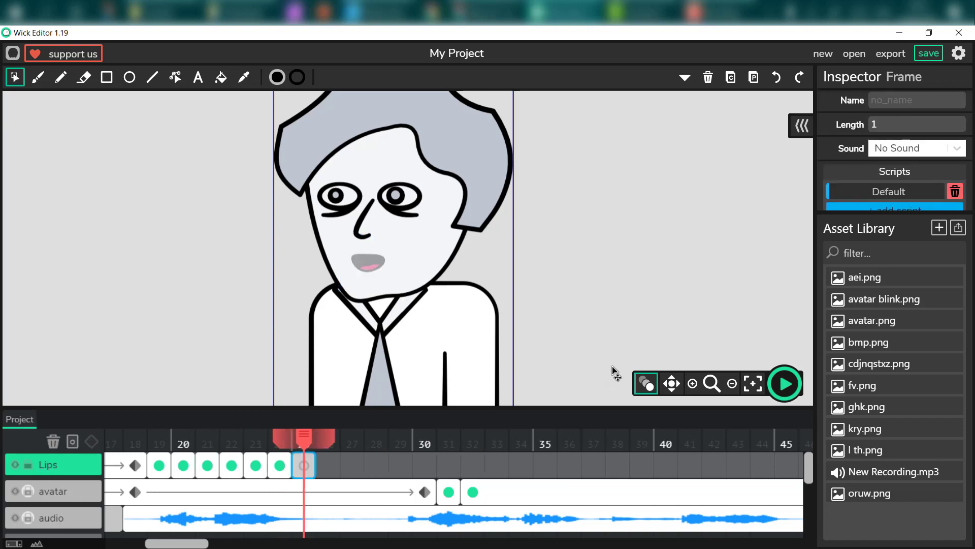
drag(930, 366, 369, 280)
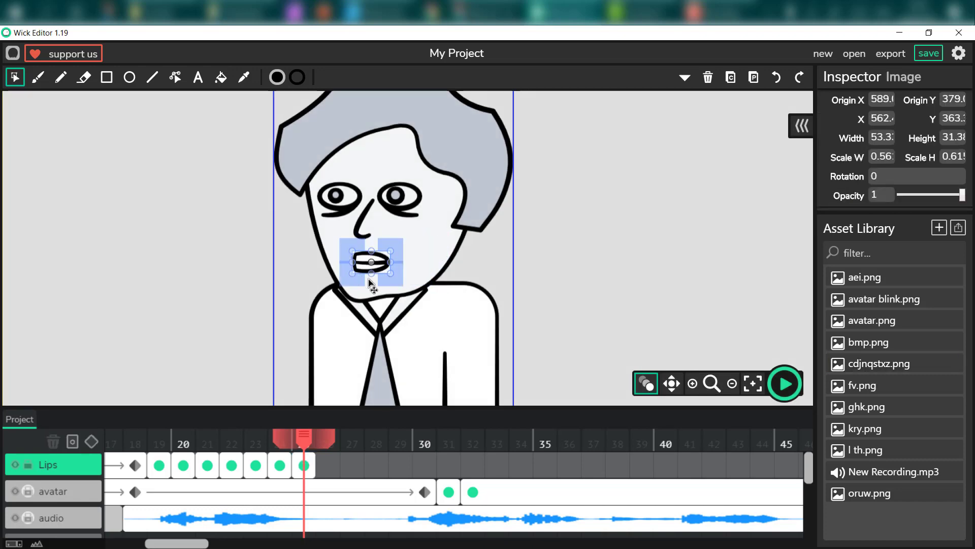
Step: Insert a Lips frame at 26 with bmp.png scaled to about 53 by 25 and extend the frame to a length of 3
click(326, 464)
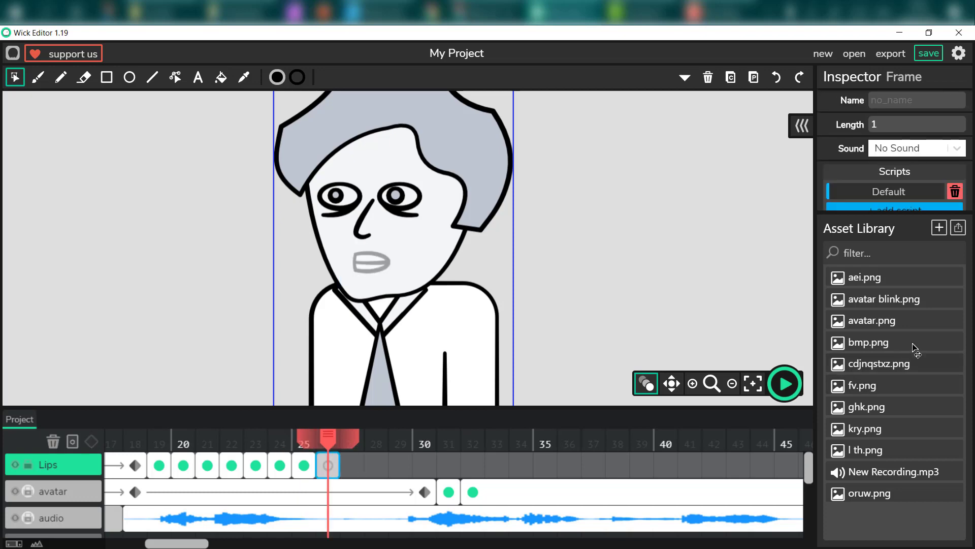
click(927, 348)
drag(927, 348, 409, 264)
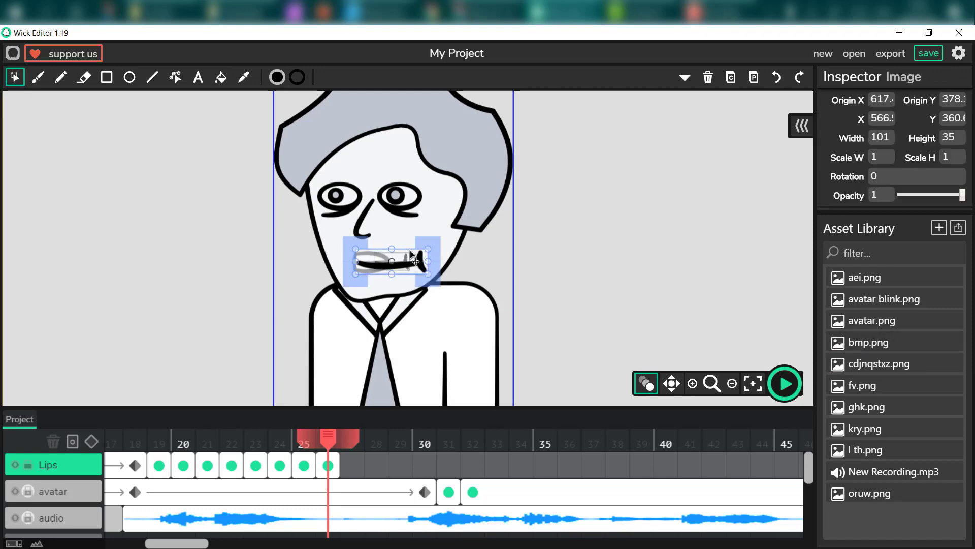
drag(411, 251, 394, 256)
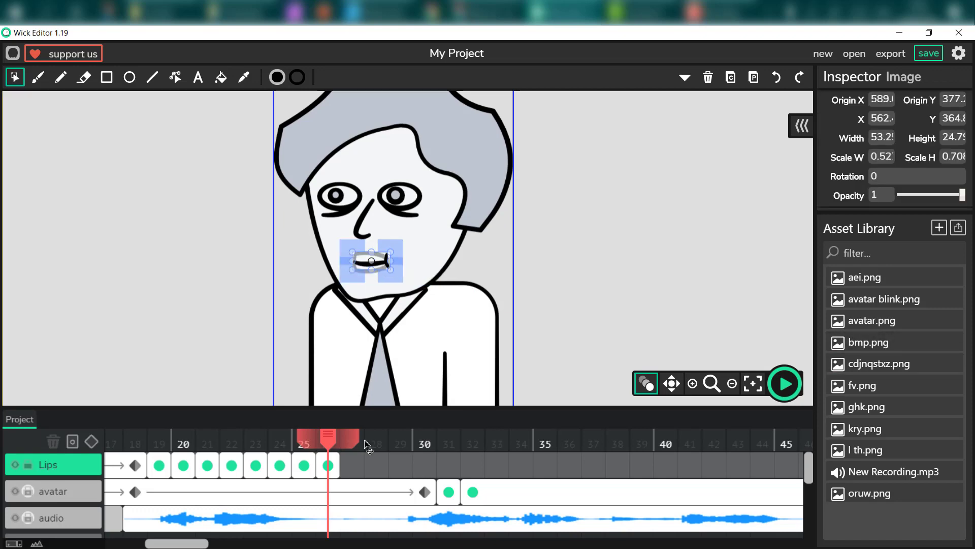
drag(339, 468, 388, 472)
Step: Insert a Lips frame at 29, try l th.png there, and replace it with cdjnqstxz.png scaled to about 65 by 32 on the mouth
drag(328, 435, 411, 446)
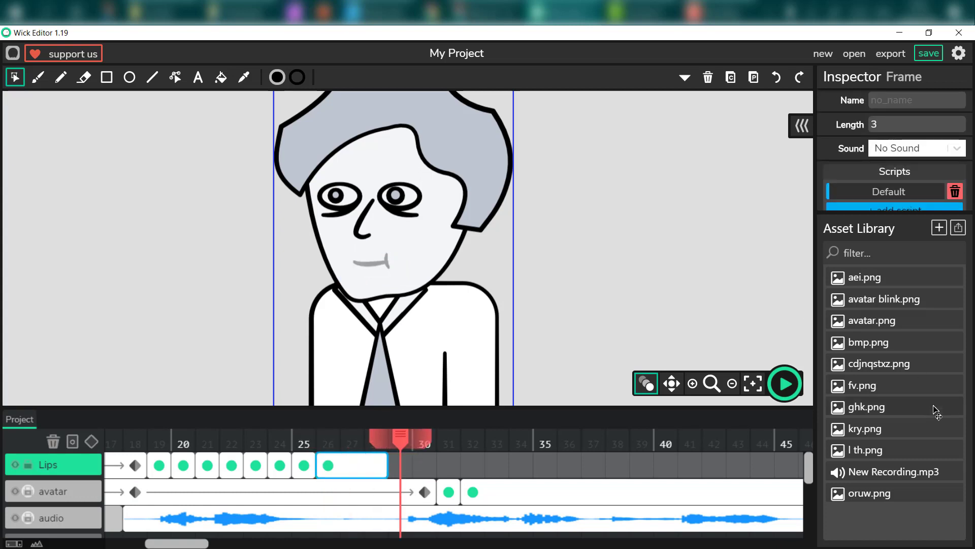
drag(901, 450, 406, 269)
click(406, 471)
click(411, 249)
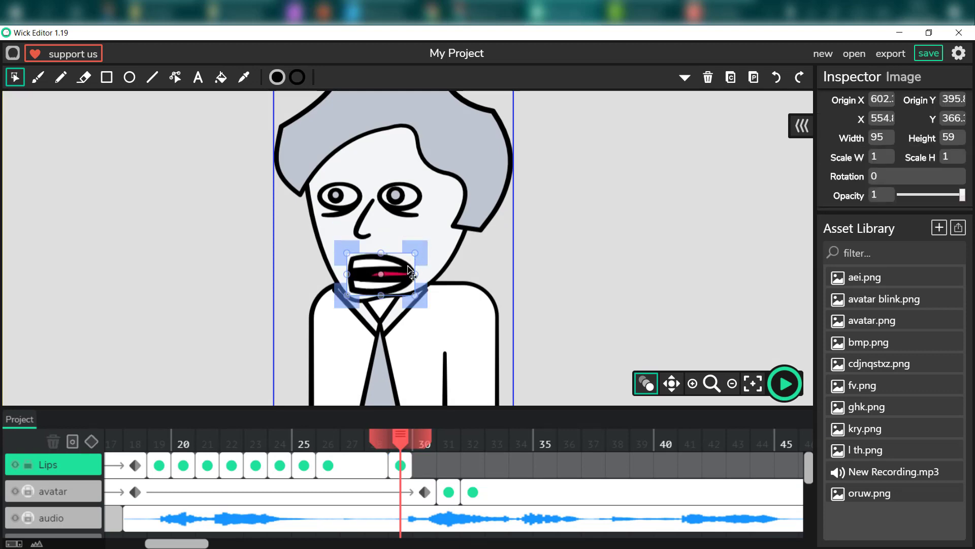
key(Delete)
drag(932, 374, 394, 262)
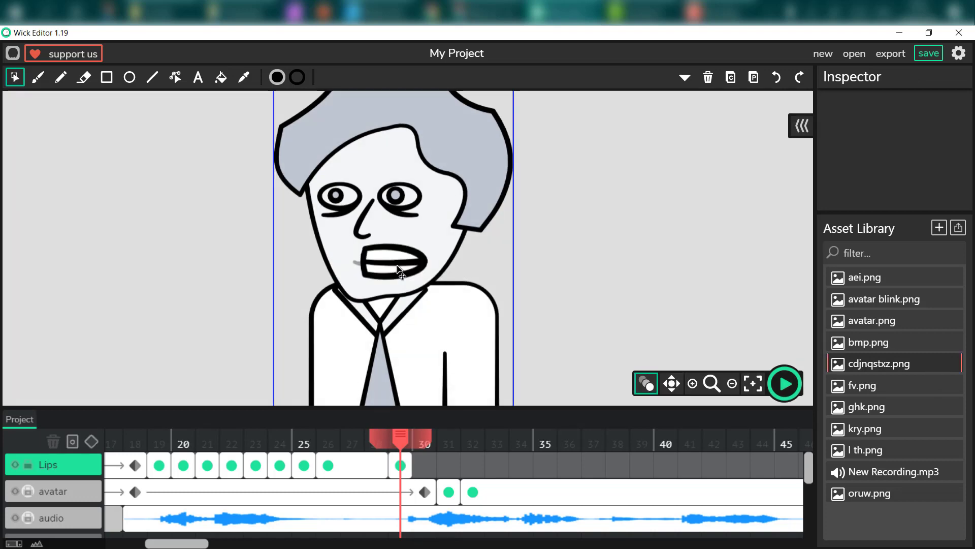
click(417, 280)
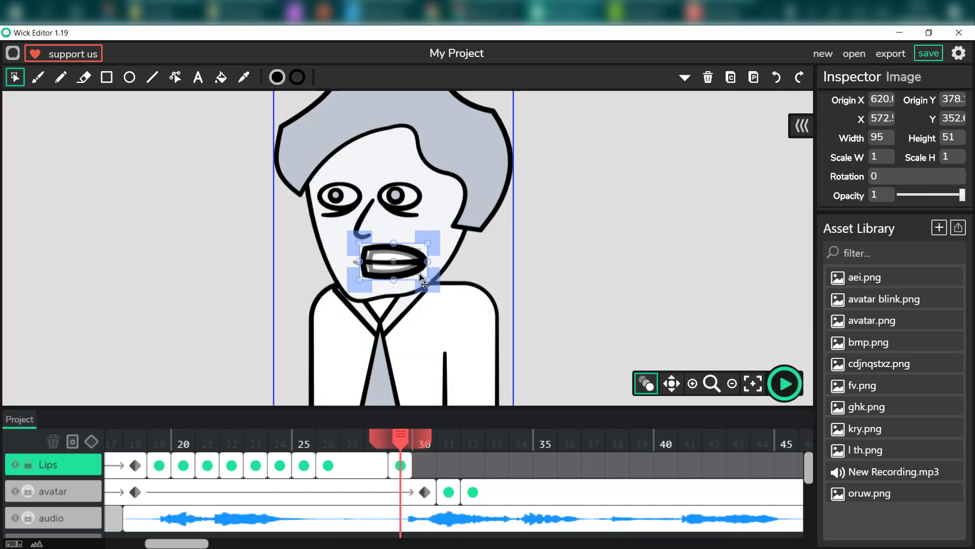
drag(417, 277, 389, 269)
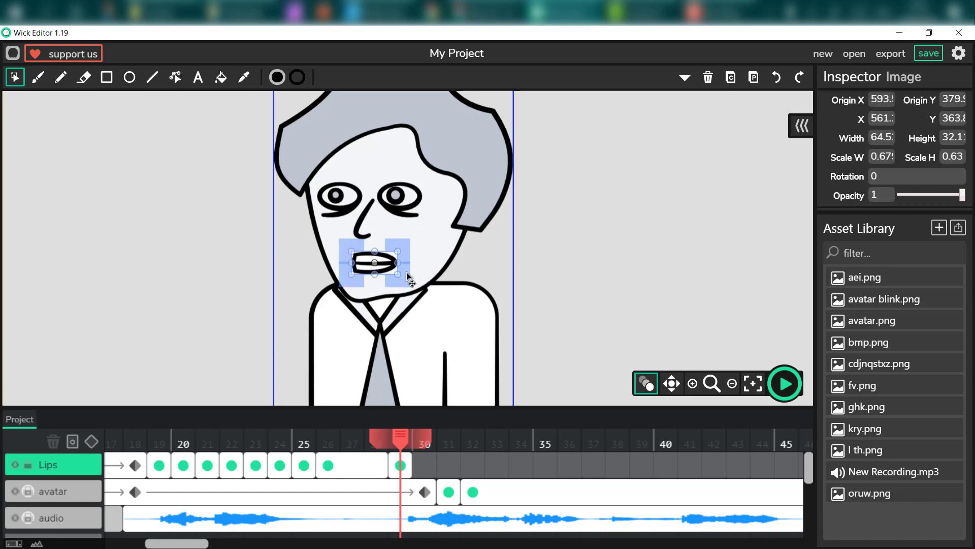
Step: Insert a Lips frame at 30, place oruw.png in it and scale it to about 35 by 33 at the mouth position
click(424, 443)
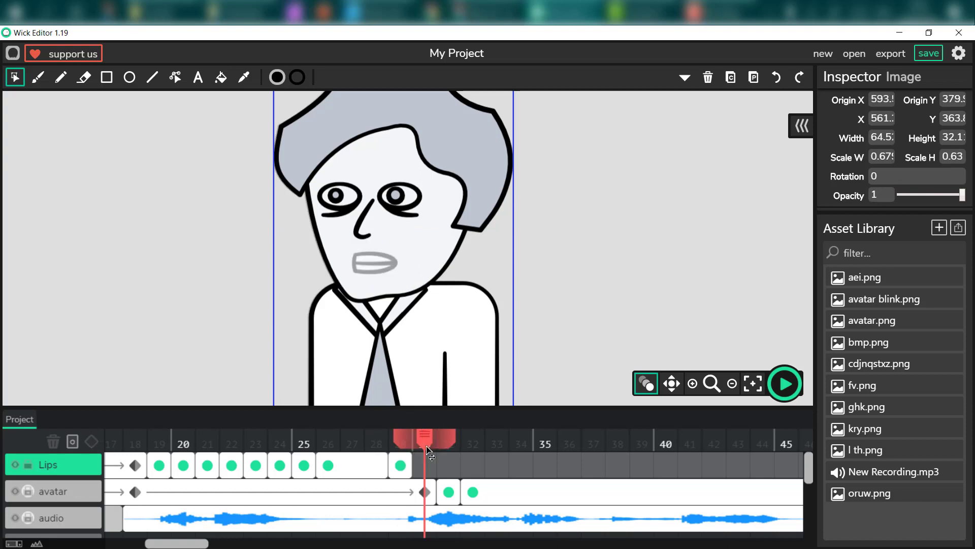
click(425, 465)
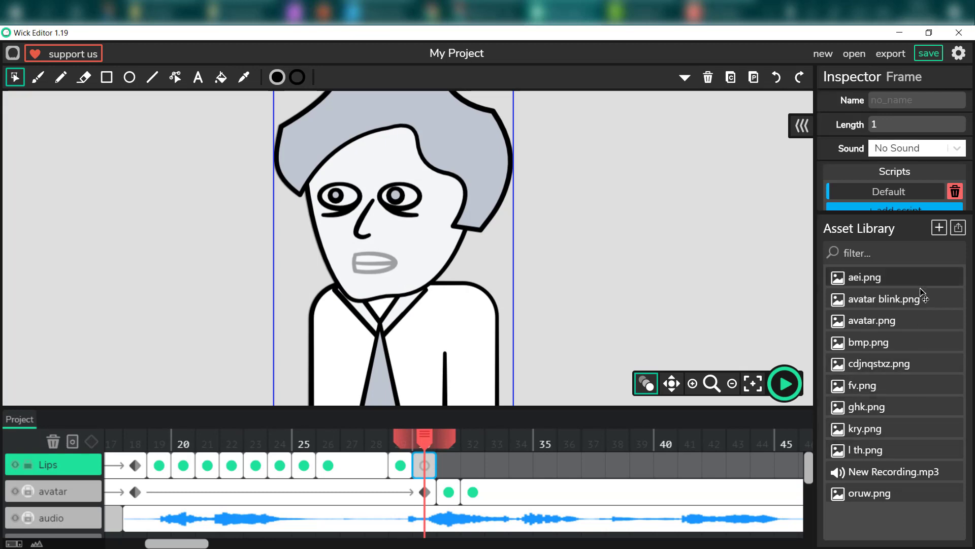
drag(882, 493, 366, 277)
click(402, 248)
Step: Insert a Lips frame at 31, place cdjnqstxz.png in it and shrink it to fit the avatar's mouth area
drag(426, 446, 449, 446)
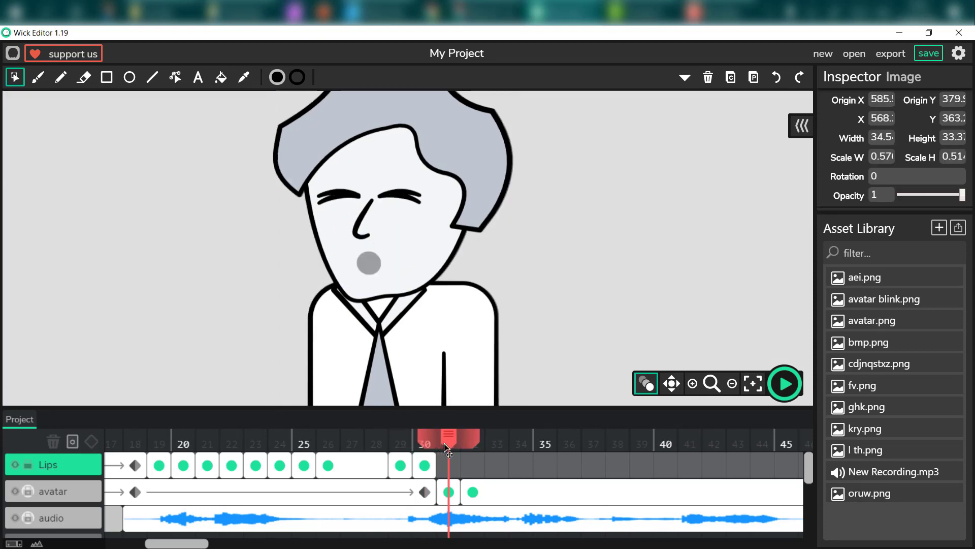
click(448, 468)
drag(935, 367, 398, 272)
click(391, 261)
drag(386, 266, 380, 266)
Step: Insert a Lips frame at 32 with aei.png scaled to about 44 by 38 on the mouth, and scrub back through the lip frames
click(473, 466)
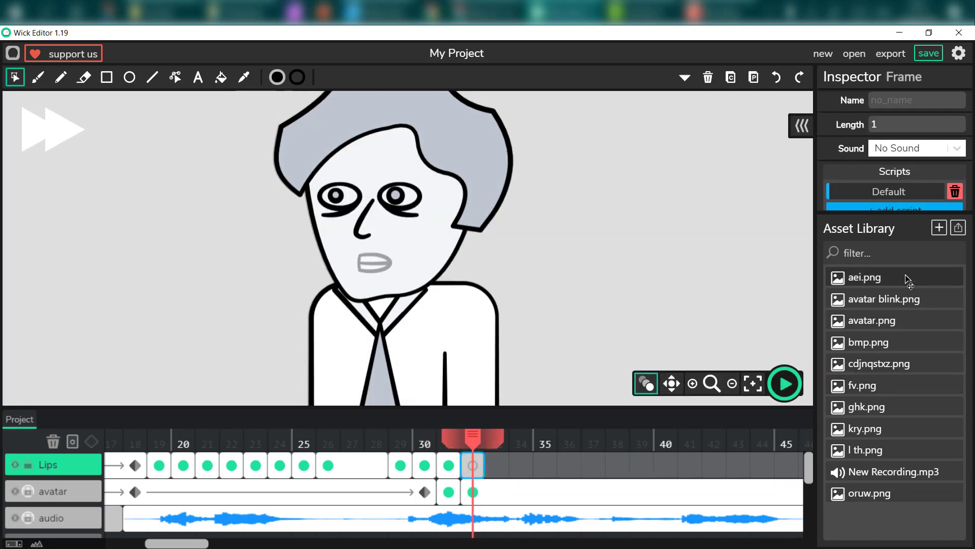
drag(863, 277, 374, 263)
drag(434, 292, 400, 289)
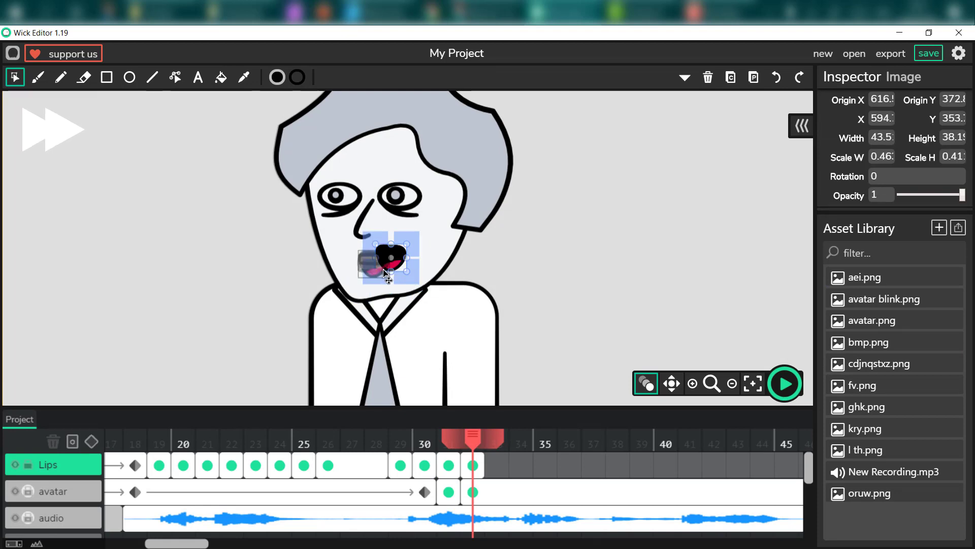
drag(473, 440, 159, 447)
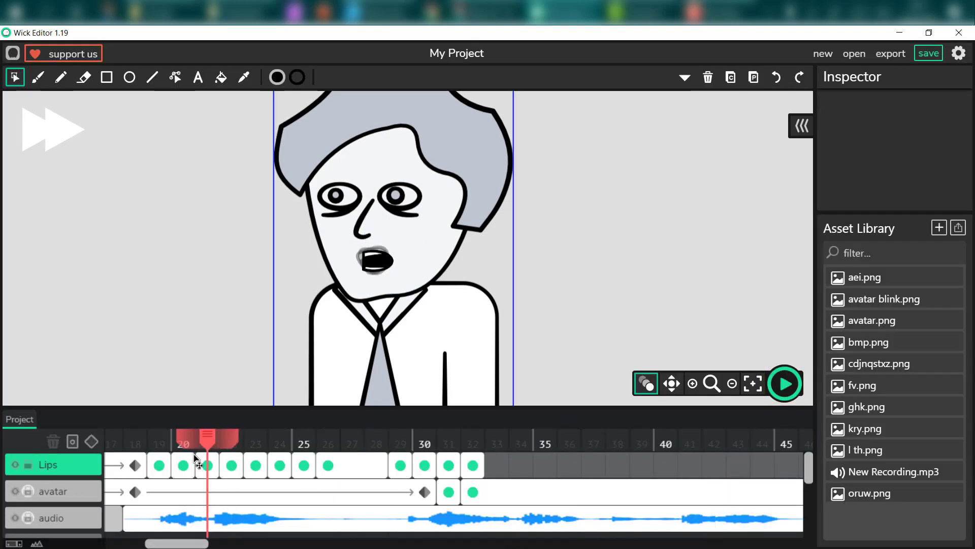
Step: Insert Lips frames at 33 and 34, and replace the aei.png image first placed in frame 33 with bmp.png scaled to about 58 by 25
drag(467, 467, 497, 469)
drag(864, 277, 404, 260)
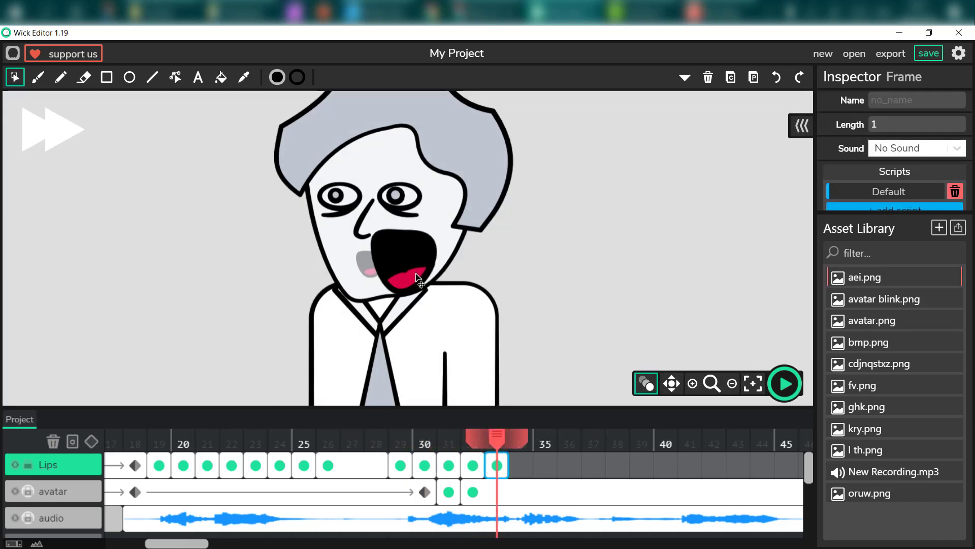
drag(437, 294, 371, 266)
drag(377, 264, 379, 265)
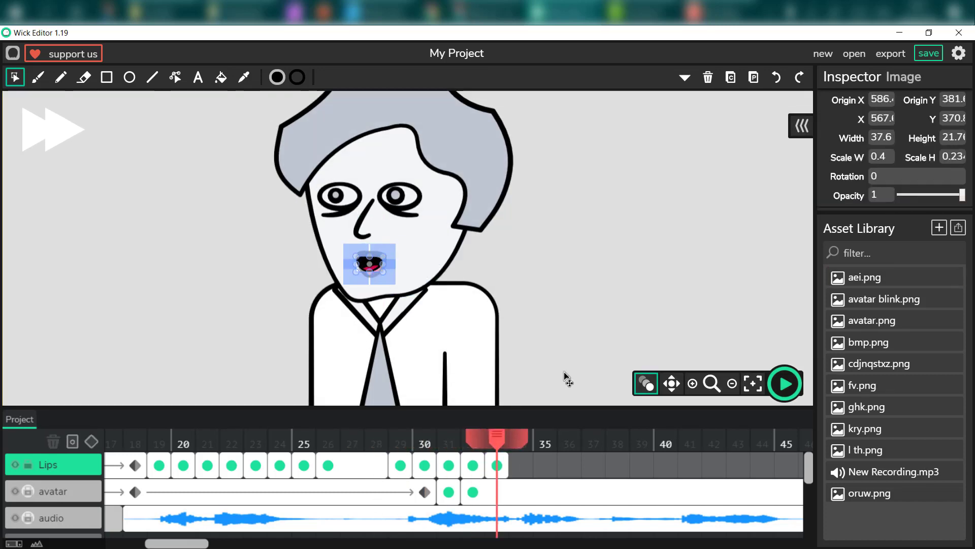
click(522, 465)
click(496, 466)
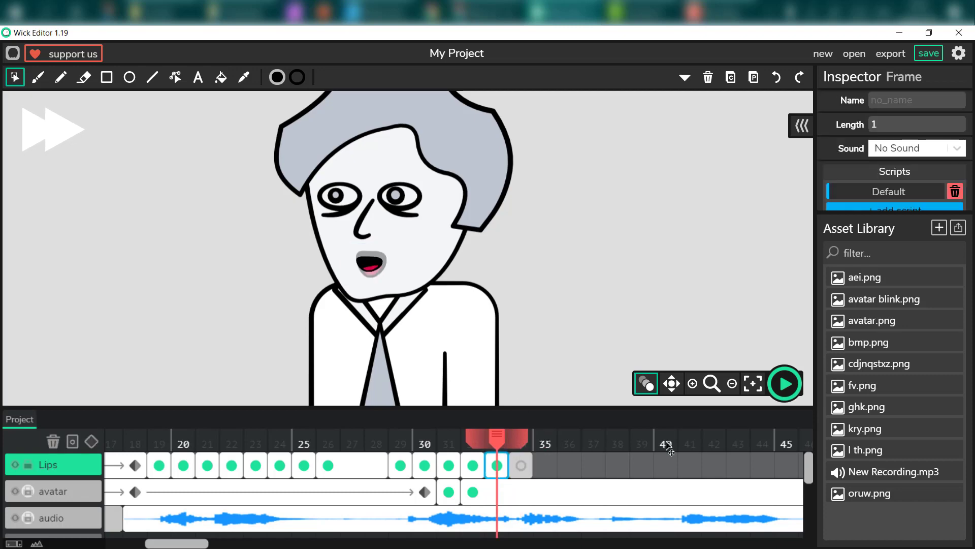
key(Delete)
drag(868, 342, 414, 270)
click(384, 276)
drag(507, 462, 484, 464)
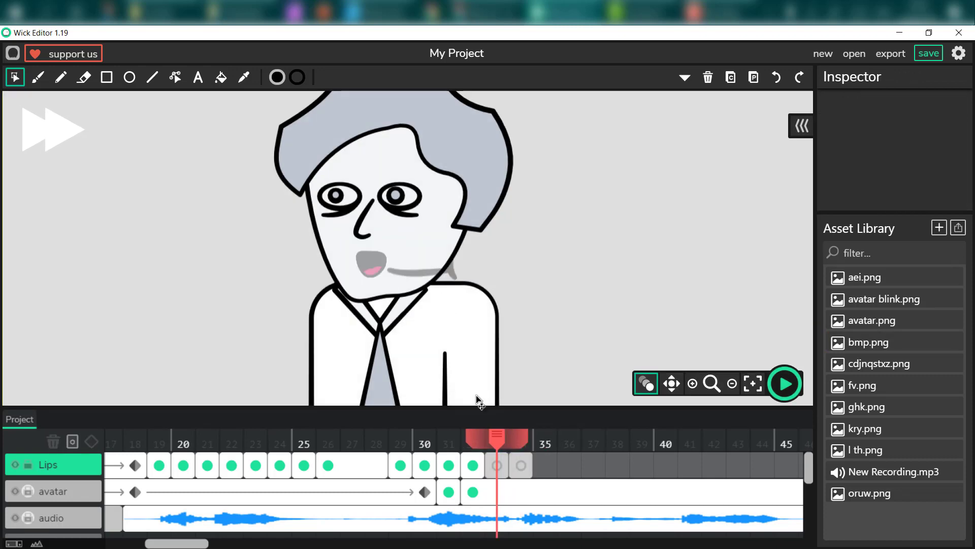
drag(868, 342, 431, 264)
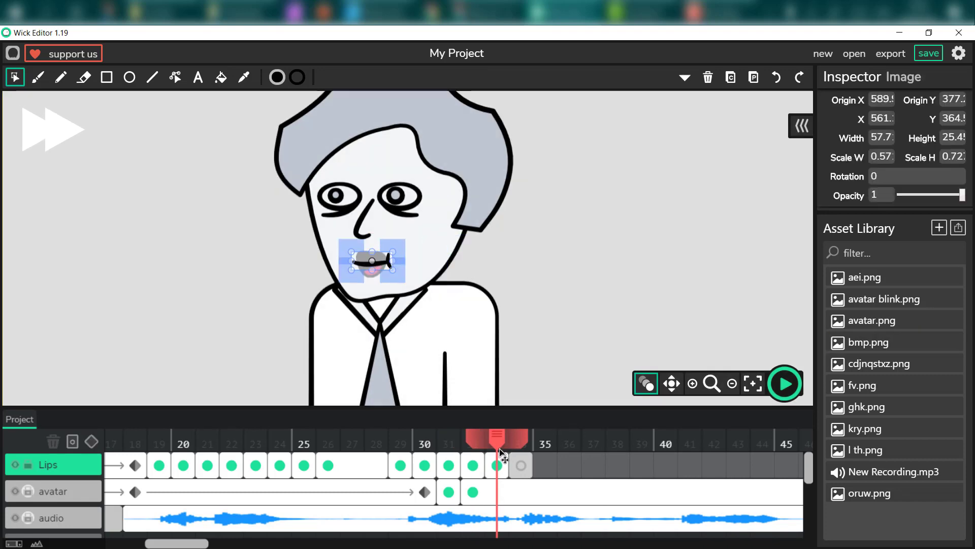
Step: Place ghk.png, shrunk to the mouth area, in Lips frame 34 and put oruw.png in a new frame 35
key(period)
drag(874, 406, 403, 269)
drag(435, 300, 372, 265)
click(547, 466)
drag(907, 495, 372, 264)
Step: Insert Lips frames at 36 and 37, placing a shrunken aei.png in 36 and cdjnqstxz.png in 37 at the mouth
click(570, 465)
drag(863, 277, 373, 264)
drag(403, 295, 370, 268)
key(period)
drag(961, 363, 394, 279)
Step: Insert Lips frames 38 with cdjnqstxz.png at about 54 by 31 and 39 with oruw.png at about 29 by 36
click(619, 465)
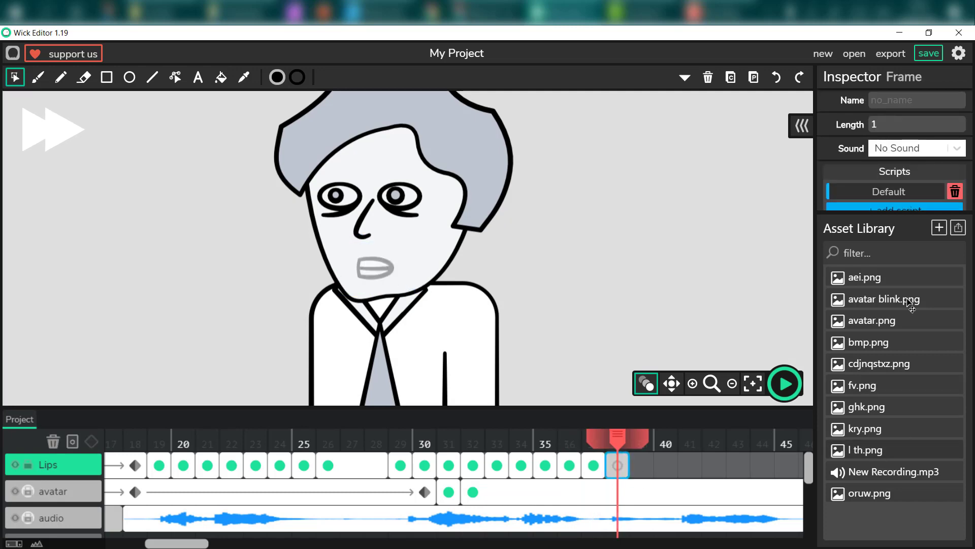
drag(889, 363, 428, 279)
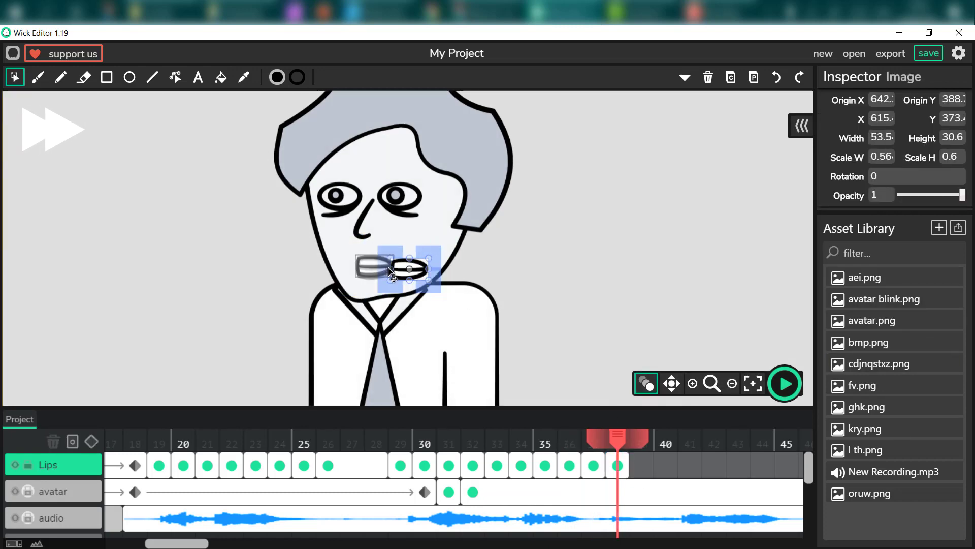
key(period)
drag(870, 493, 398, 276)
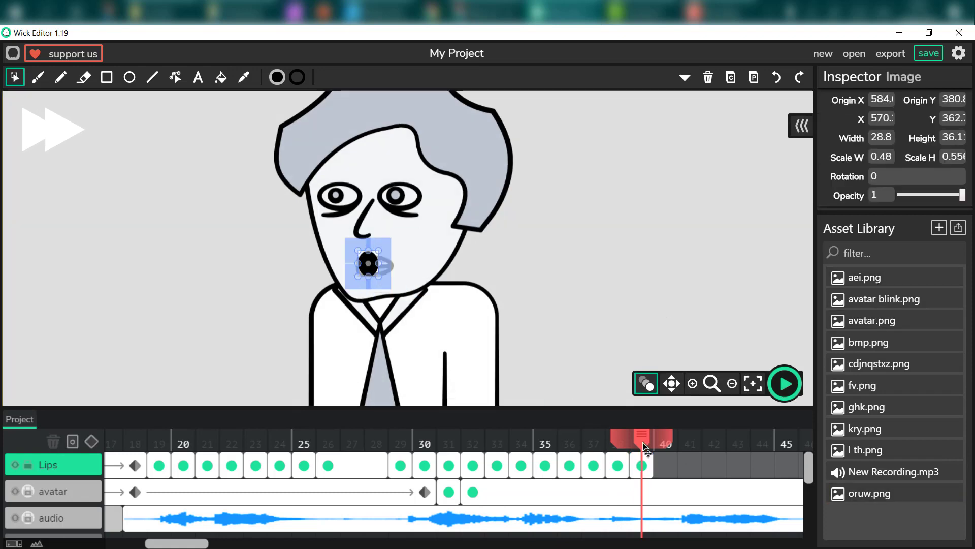
Step: Insert Lips frame 40 with cdjnqstxz.png and frame 41 with oruw.png scaled to about 41 by 33 on the mouth
key(period)
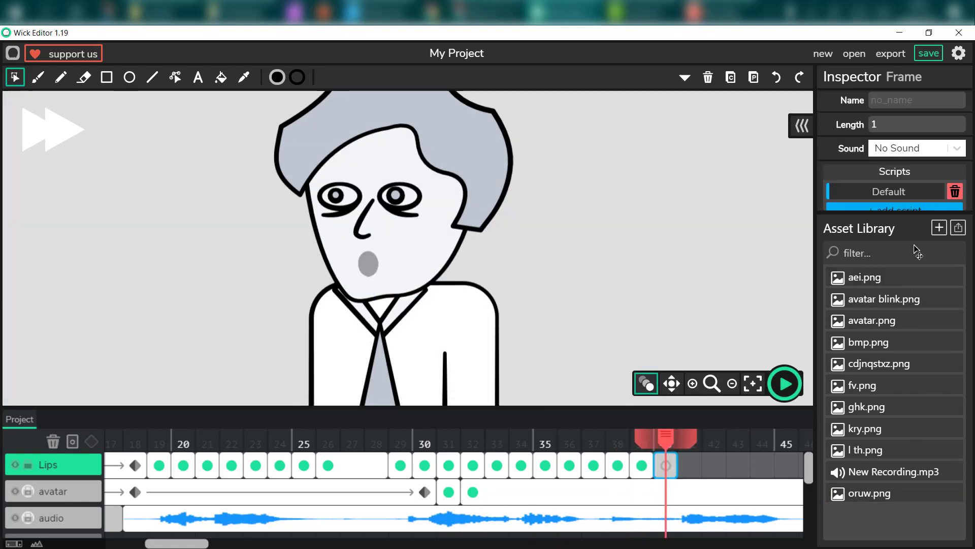
drag(914, 366, 384, 268)
key(period)
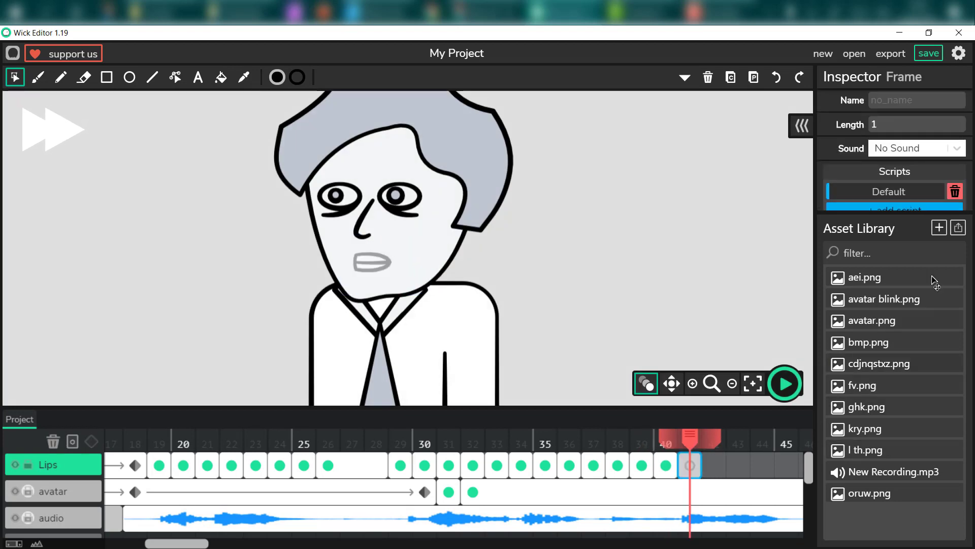
drag(162, 543, 188, 544)
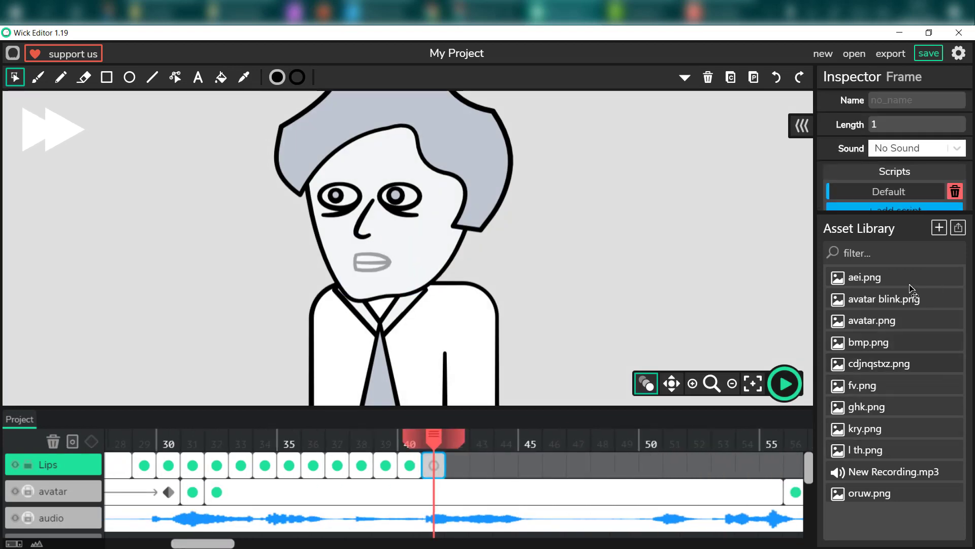
drag(918, 493, 369, 262)
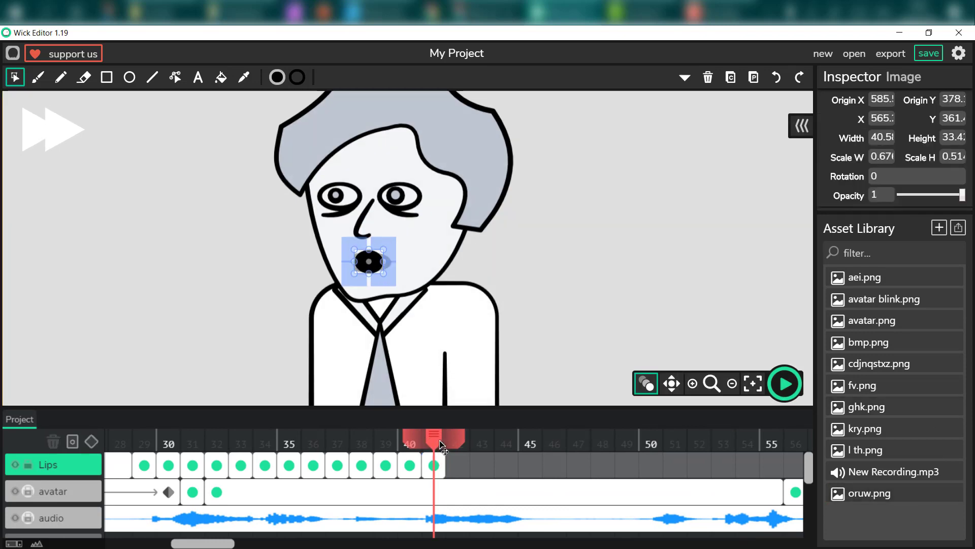
Step: Insert a Lips frame at 42 with a flattened oruw.png on the mouth, and add an empty frame at 43
key(period)
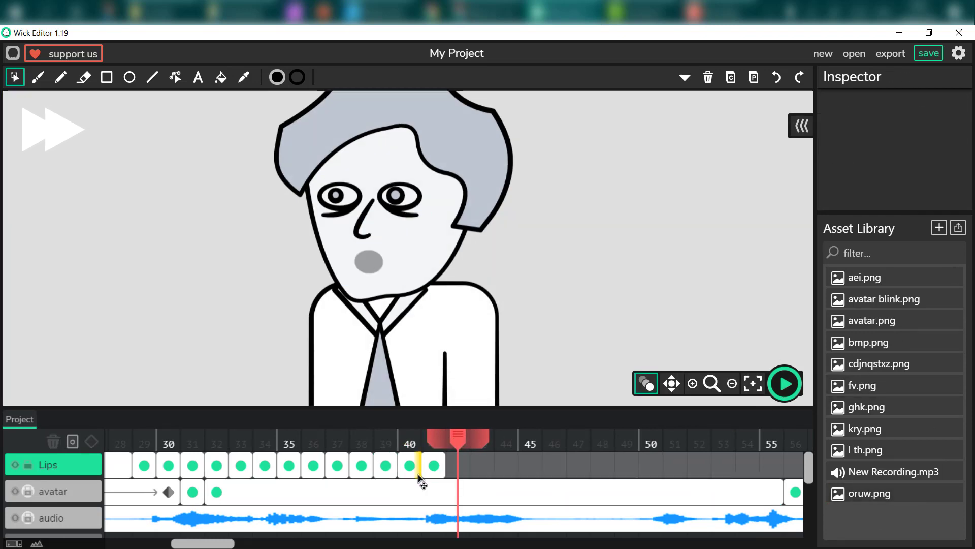
drag(905, 495, 370, 262)
key(period)
Step: Try ghk.png at about 42 by 40 in Lips frame 43, and play back the preceding lip frames
drag(869, 448, 754, 383)
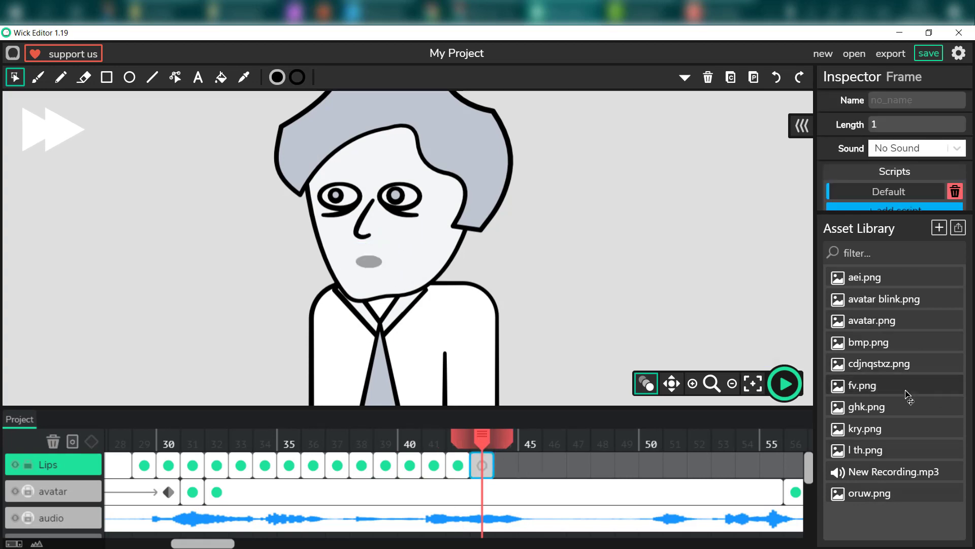
drag(924, 387, 406, 266)
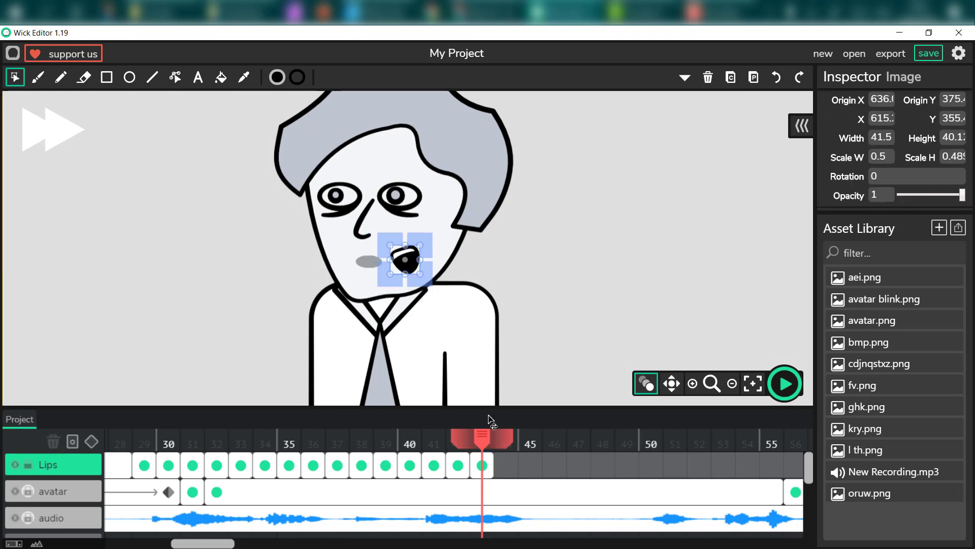
click(144, 441)
click(784, 383)
click(785, 383)
click(433, 440)
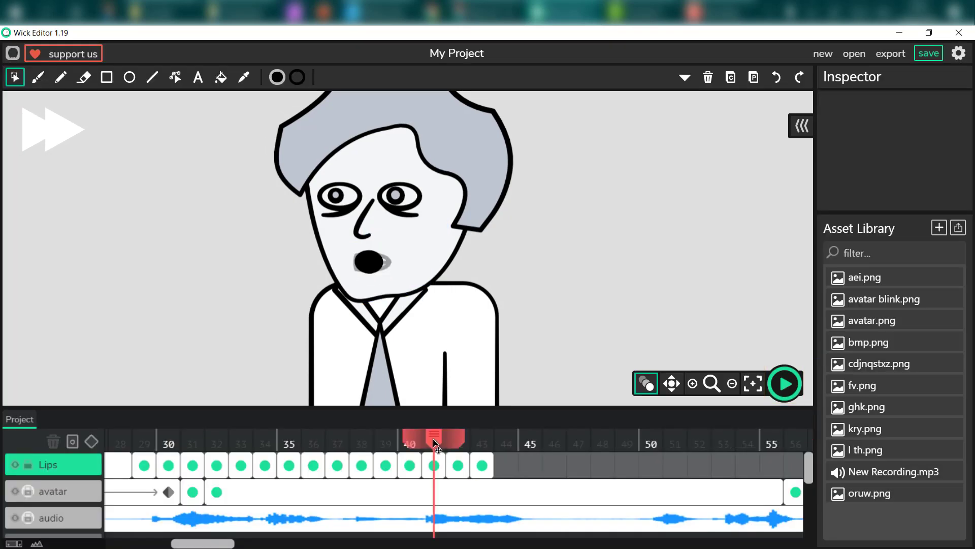
click(481, 441)
Step: Replace the ghk.png image in Lips frame 43 with a shrunken bmp.png on the mouth, and extend the frame to length 7
click(425, 252)
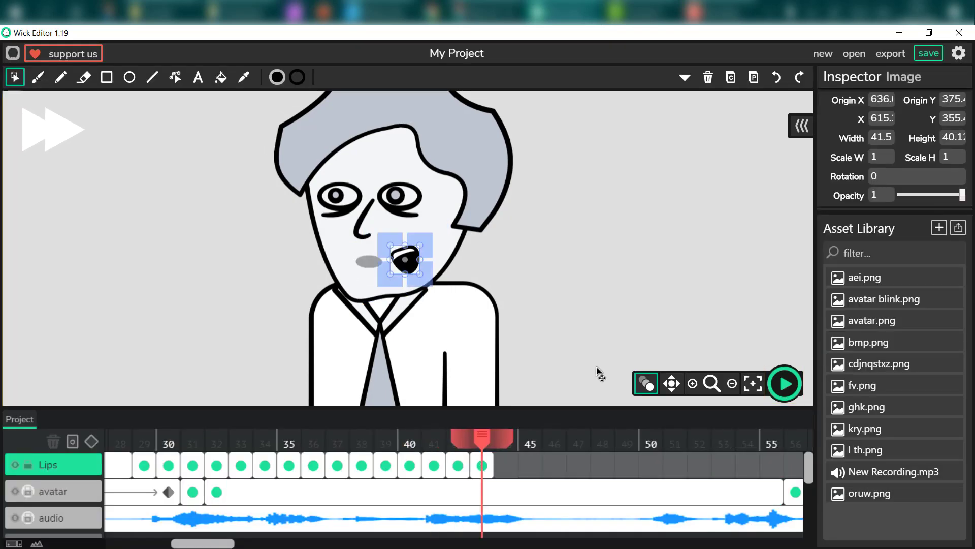
click(467, 464)
click(481, 465)
click(929, 341)
drag(929, 342, 420, 250)
drag(410, 260, 381, 263)
drag(491, 465, 637, 467)
Step: Insert a Lips frame at 50 with ghk.png scaled to about 40 by 39 on the mouth
drag(481, 442, 651, 441)
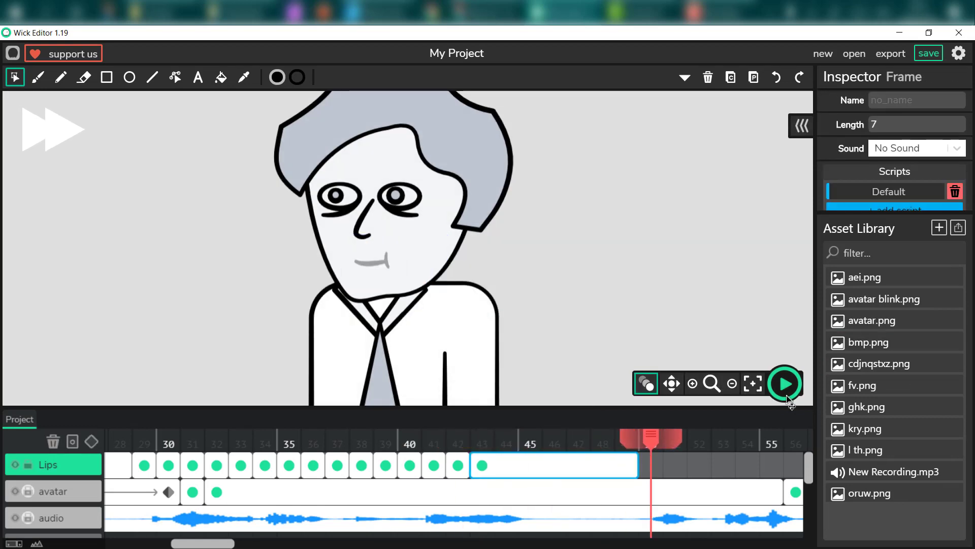
click(648, 464)
drag(846, 409, 386, 263)
drag(417, 294, 368, 261)
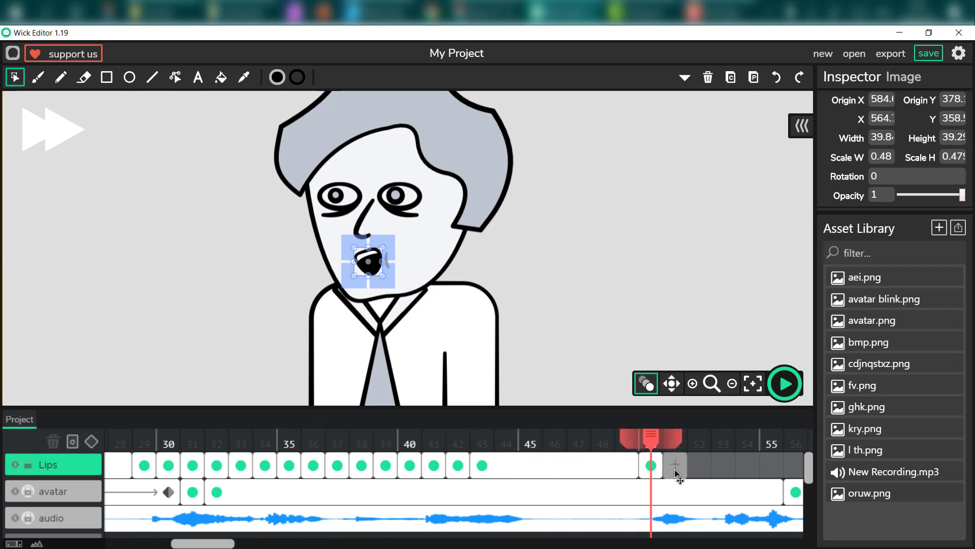
Step: Insert Lips frame 51 with aei.png and frame 52 with cdjnqstxz.png, fitting the images to the mouth
click(676, 466)
drag(864, 277, 375, 276)
click(699, 469)
drag(874, 363, 403, 272)
drag(391, 266, 377, 269)
Step: Insert a Lips frame at 53 with oruw.png scaled to about 27 by 29 on the mouth
click(723, 466)
drag(908, 493, 388, 257)
drag(410, 279, 377, 272)
Step: Insert Lips frame 54 with l th.png and frame 55 with aei.png shrunk to fit the mouth
drag(203, 543, 252, 543)
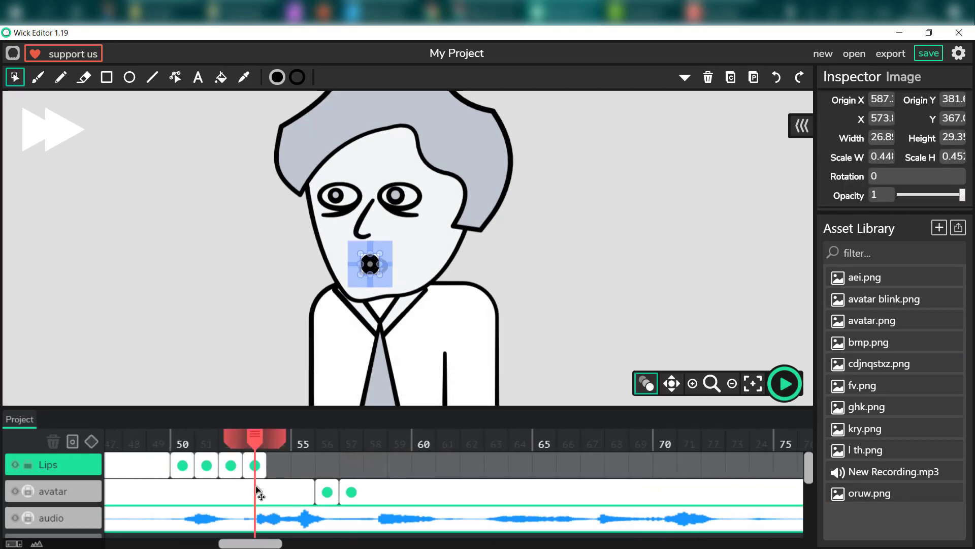
click(278, 465)
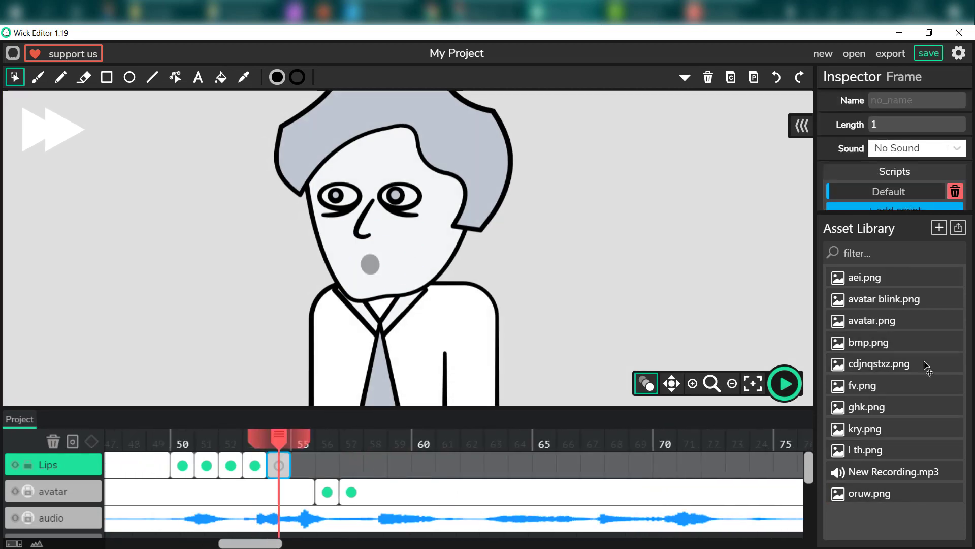
drag(905, 450, 381, 267)
click(301, 463)
drag(887, 277, 389, 261)
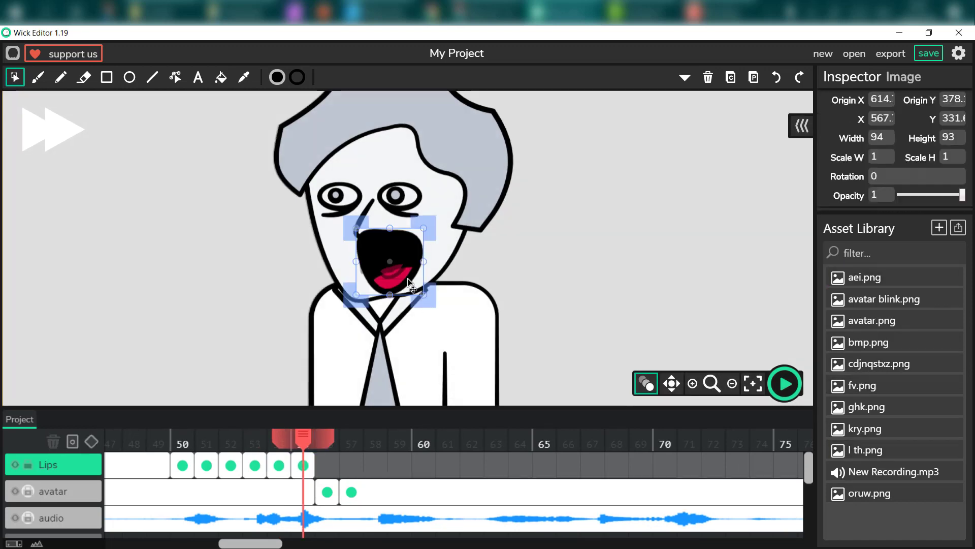
drag(422, 293, 379, 267)
Step: Insert a Lips frame at 56 with bmp.png on the mouth, and extend it through frame 57
click(328, 464)
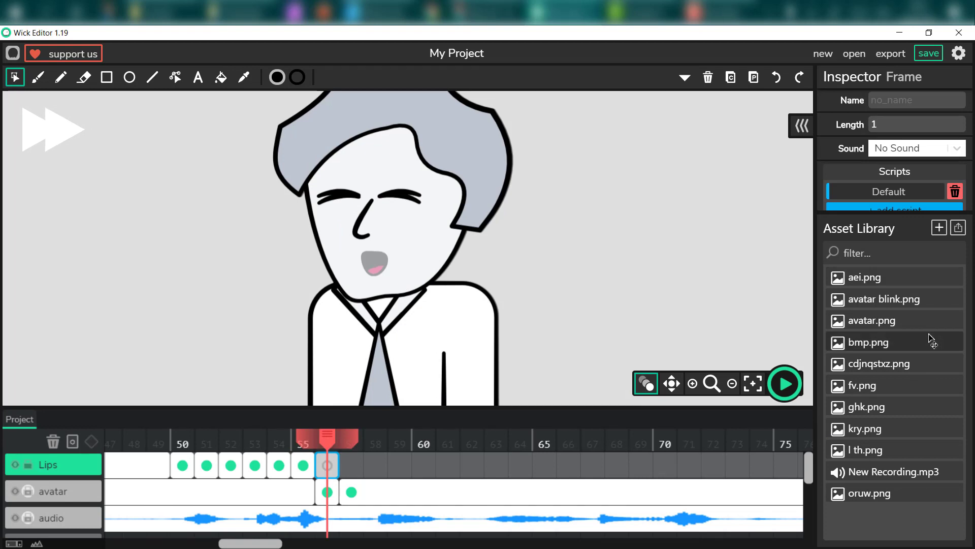
drag(896, 343, 397, 268)
drag(389, 264, 380, 261)
click(351, 463)
key(Delete)
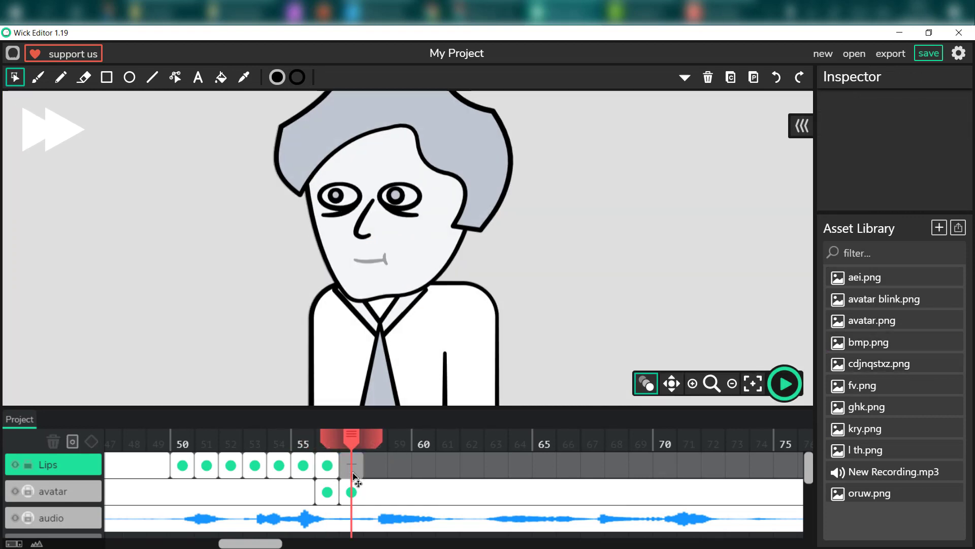
drag(336, 465, 365, 468)
Step: Insert a Lips frame at 58 with cdjnqstxz.png scaled to about 44 by 26 on the mouth
click(375, 465)
drag(929, 363, 401, 264)
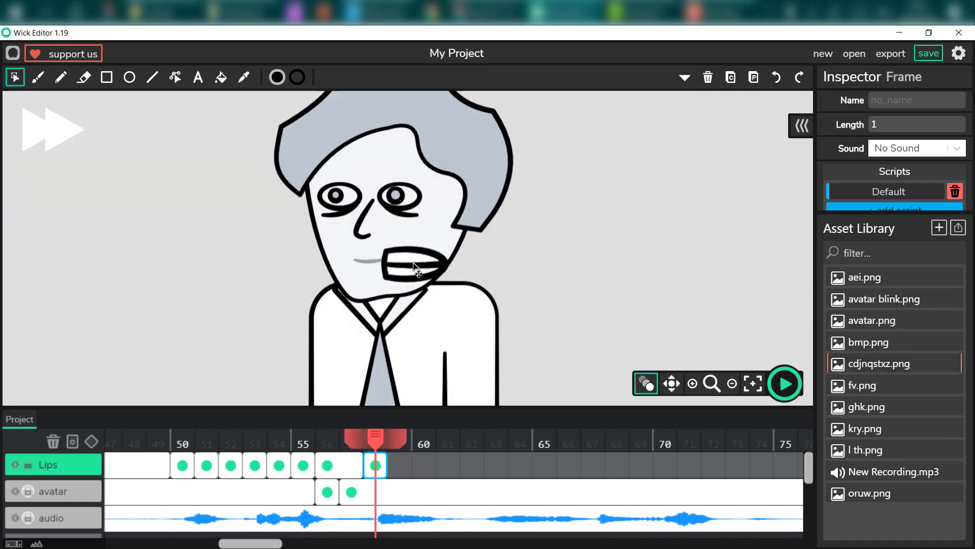
drag(444, 293, 392, 276)
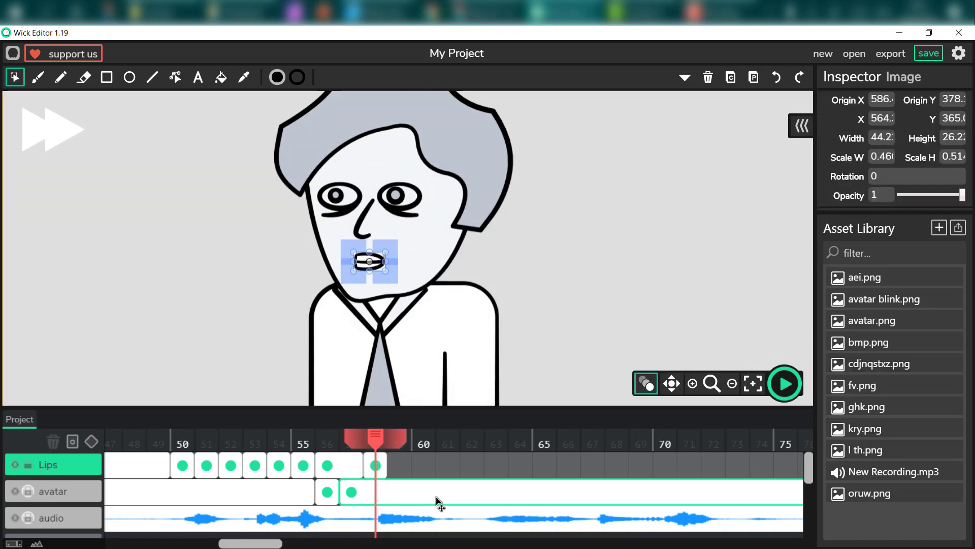
Step: Insert a Lips frame at 59, place kry.png in it, and shrink and position it on the avatar's mouth
click(400, 465)
drag(910, 434, 398, 263)
drag(431, 291, 409, 275)
drag(401, 266, 372, 264)
drag(380, 261, 382, 262)
Step: Insert Lips frame 60 with cdjnqstxz.png and frame 61 with ghk.png, shrinking the images to fit the mouth
click(424, 465)
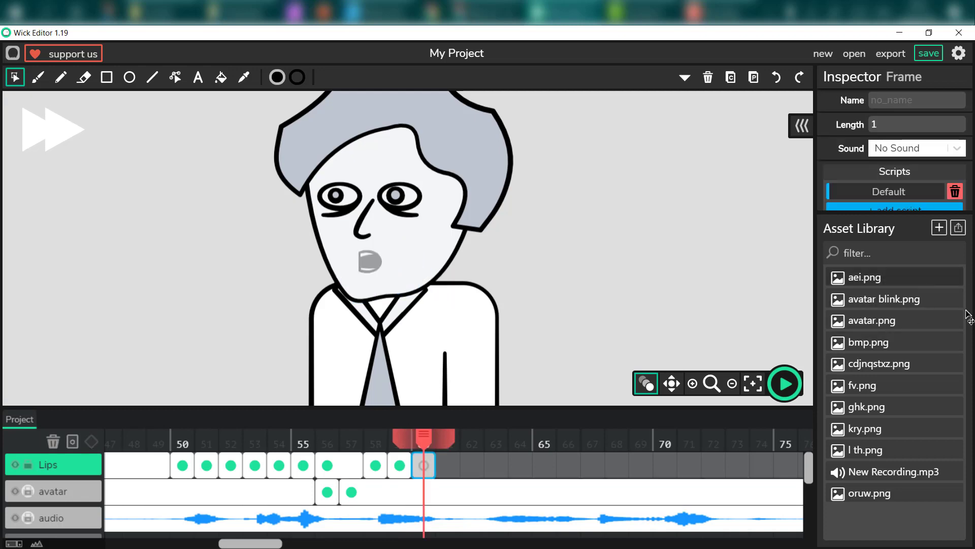
drag(900, 364, 390, 269)
click(452, 464)
drag(892, 407, 388, 260)
click(400, 272)
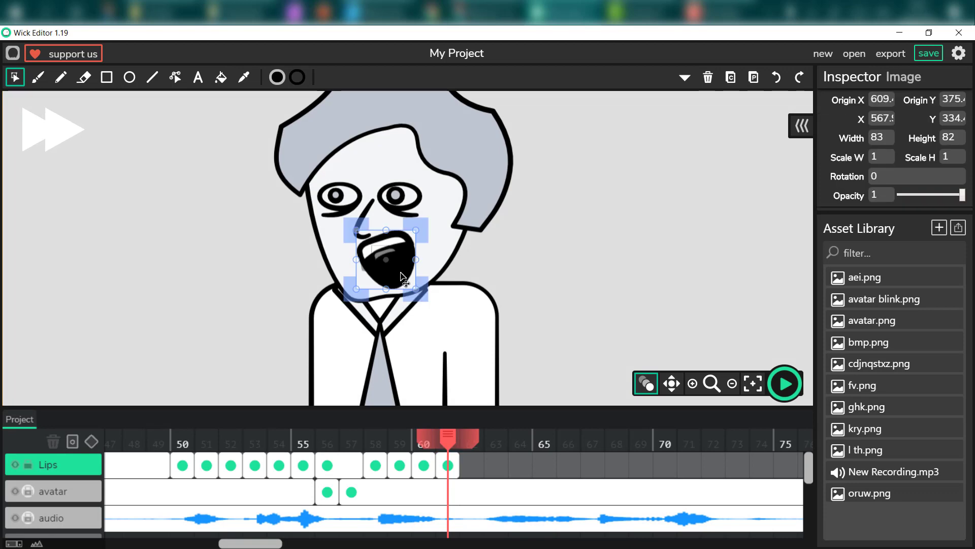
drag(416, 289, 400, 274)
drag(390, 263, 377, 266)
Step: Insert a Lips frame at 62 and place aei.png in it, shrunk to the avatar's mouth
click(471, 465)
drag(894, 278, 376, 268)
click(398, 270)
Step: Insert a Lips frame at 63, preview the animation, and place cdjnqstxz.png in it, held through frame 64
click(494, 462)
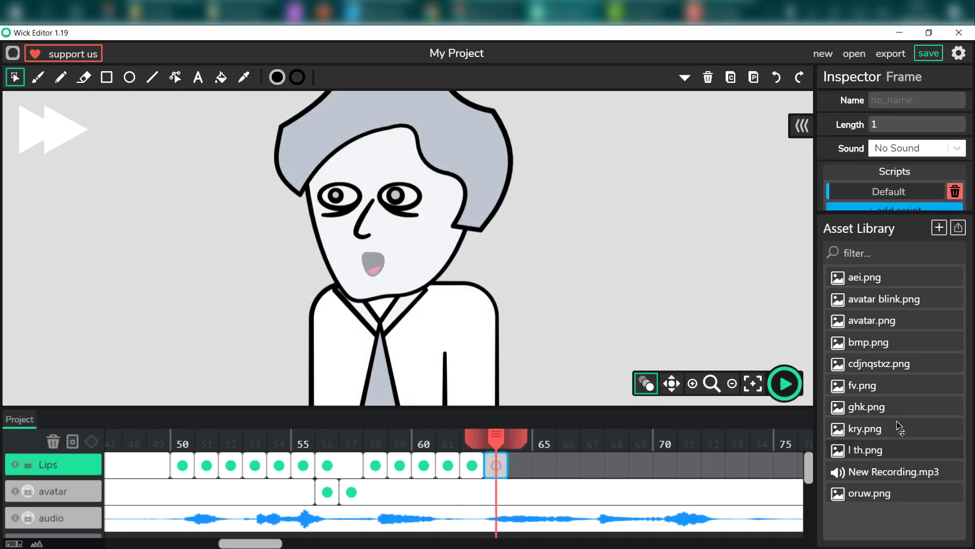
click(784, 384)
click(784, 383)
drag(786, 443, 495, 443)
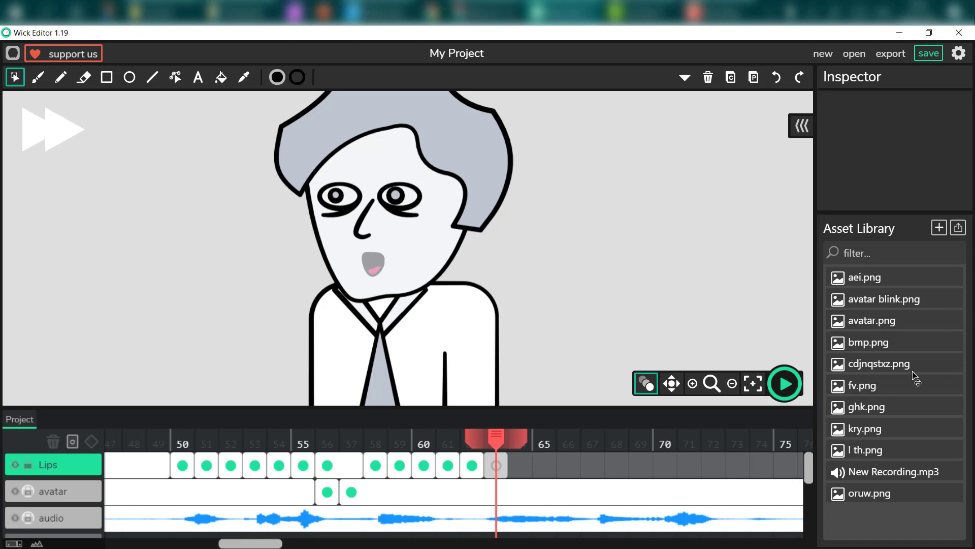
drag(879, 364, 382, 267)
click(405, 278)
Step: Insert Lips frames at 65 and 66 and place l th.png in each, scaled to about 57 by 30 in frame 66
click(546, 466)
drag(865, 449, 399, 275)
click(426, 279)
click(568, 465)
drag(869, 450, 396, 265)
click(383, 268)
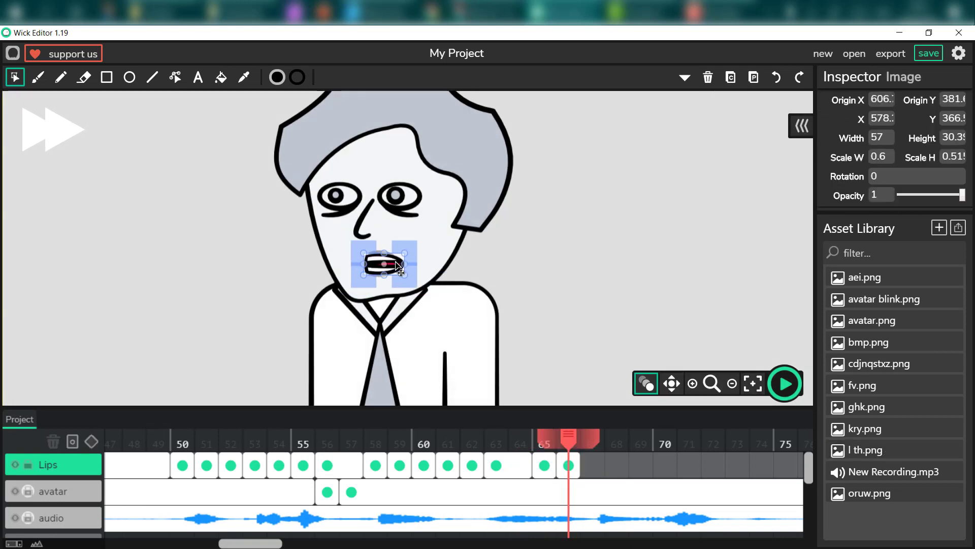
Step: Insert a Lips frame at 67 with aei.png scaled to about 47 by 38 on the mouth
click(592, 464)
drag(864, 277, 389, 254)
click(410, 235)
drag(422, 288, 381, 269)
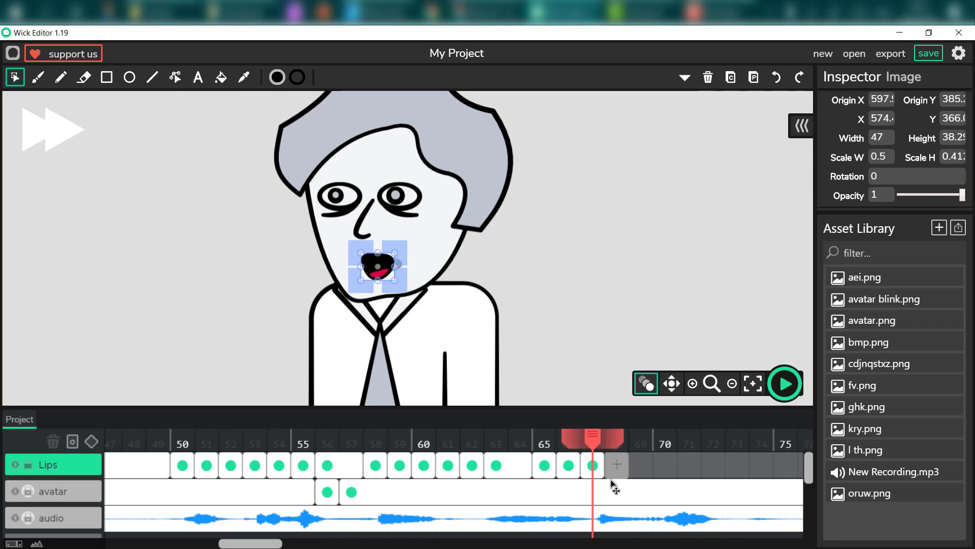
Step: Insert Lips frame 68 with oruw.png and frame 69 with aei.png scaled to about 43 by 35 on the mouth
click(615, 468)
click(392, 250)
drag(955, 488, 382, 281)
click(640, 465)
drag(866, 278, 374, 261)
drag(406, 229, 381, 270)
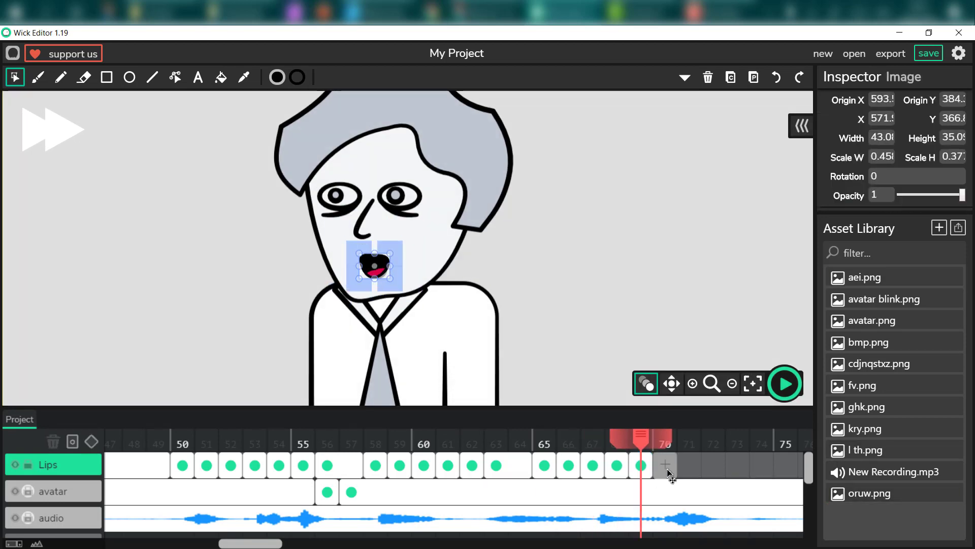
Step: Insert Lips frame 70 with ghk.png at about 48 by 42 and frame 71 with aei.png shrunk onto the mouth
click(665, 464)
drag(866, 407, 391, 248)
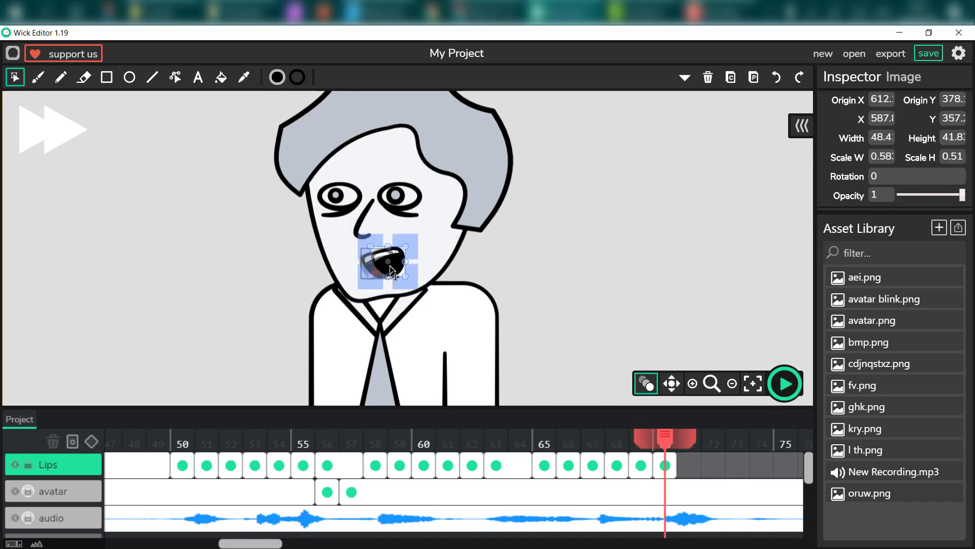
click(690, 465)
drag(865, 277, 388, 255)
drag(422, 222, 405, 238)
drag(398, 259, 384, 271)
Step: Insert a Lips frame at 72 with cdjnqstxz.png scaled to about 51 by 31 on the mouth
click(713, 465)
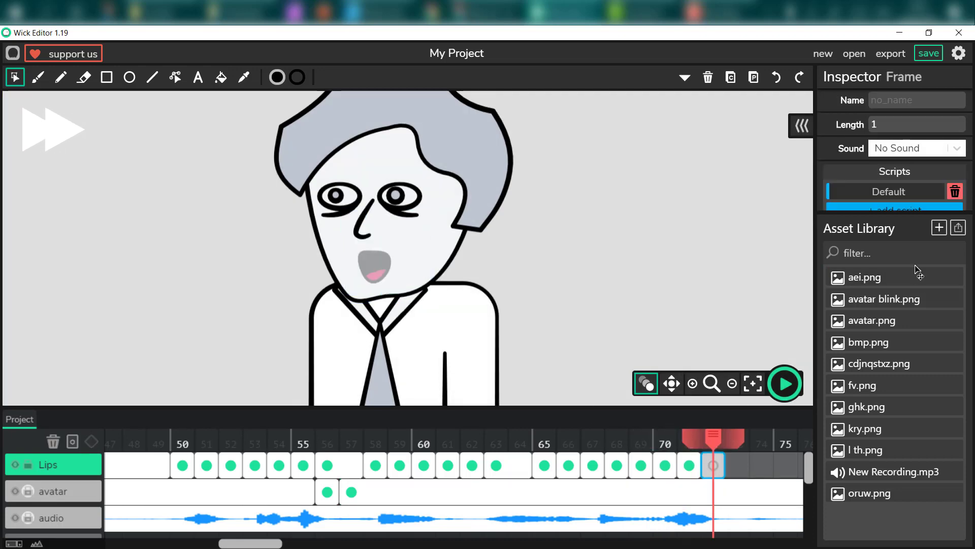
drag(878, 364, 376, 266)
drag(257, 543, 296, 546)
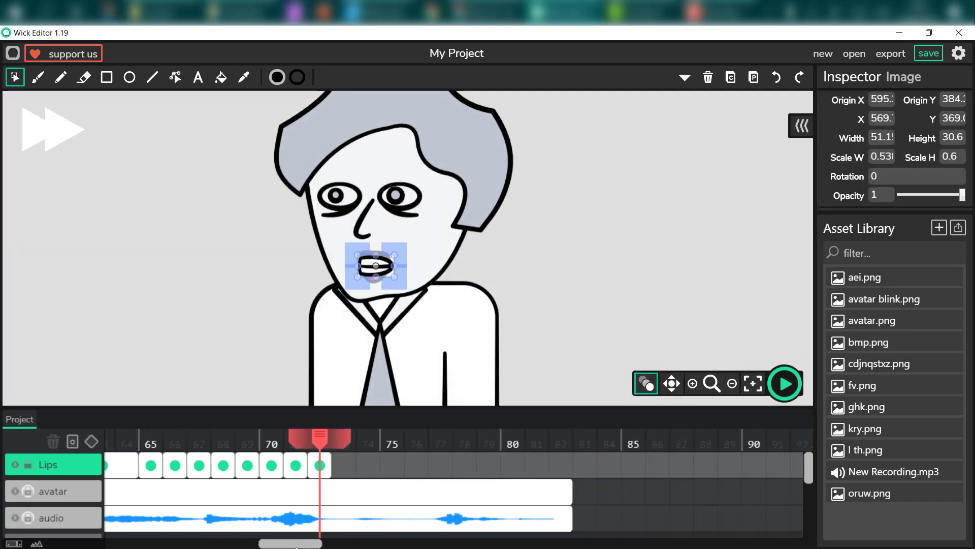
Step: Preview the latest lip frames with the audio, and extend Lips frame 72 to length 2
click(785, 384)
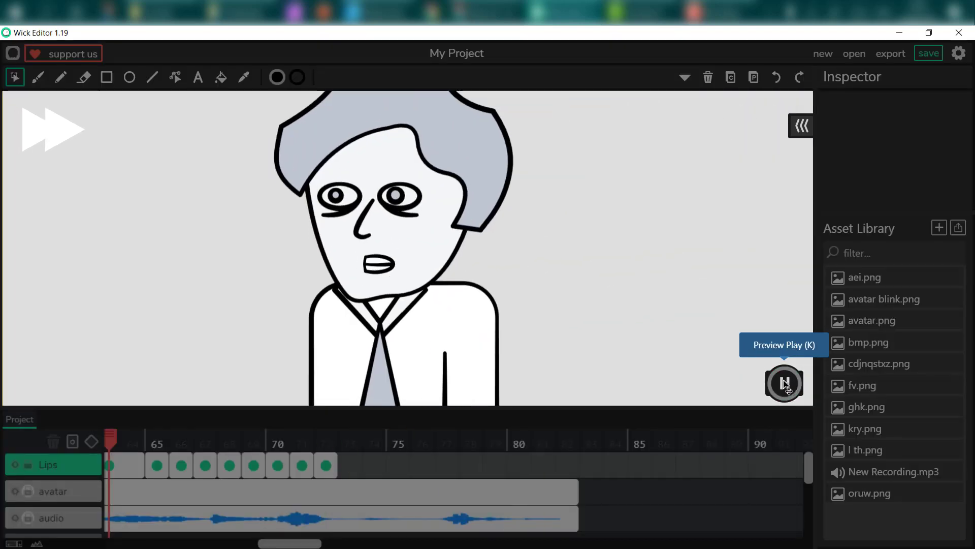
click(785, 383)
click(302, 470)
Step: Insert Lips frame 74 with a shrunken aei.png and frame 75 with cdjnqstxz.png at the mouth
drag(303, 436, 374, 441)
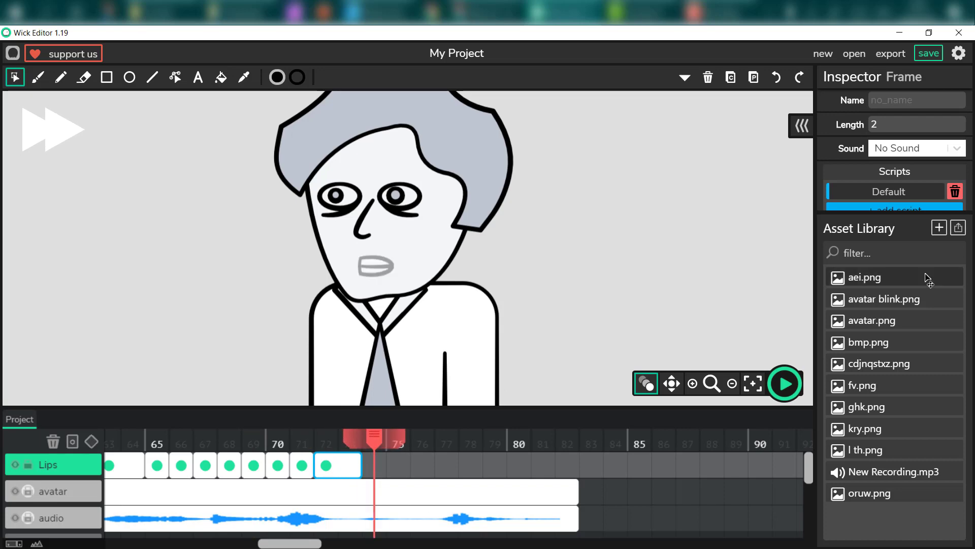
drag(926, 278, 392, 264)
drag(426, 231, 390, 279)
click(398, 465)
drag(884, 364, 367, 269)
Step: Insert Lips frame 76 with a shrunken aei.png and frame 77 with l th.png at the mouth
click(423, 465)
drag(869, 275, 378, 262)
drag(410, 294, 369, 266)
click(446, 465)
drag(904, 449, 373, 262)
Step: Insert a Lips frame at 78, place oruw.png in it and move it onto the avatar's mouth
click(468, 465)
drag(894, 493, 409, 276)
drag(404, 273, 375, 265)
Step: Insert a Lips frame at 79 with kry.png scaled to about 36 by 28 on the mouth
drag(916, 427, 387, 264)
click(499, 470)
drag(383, 260, 385, 270)
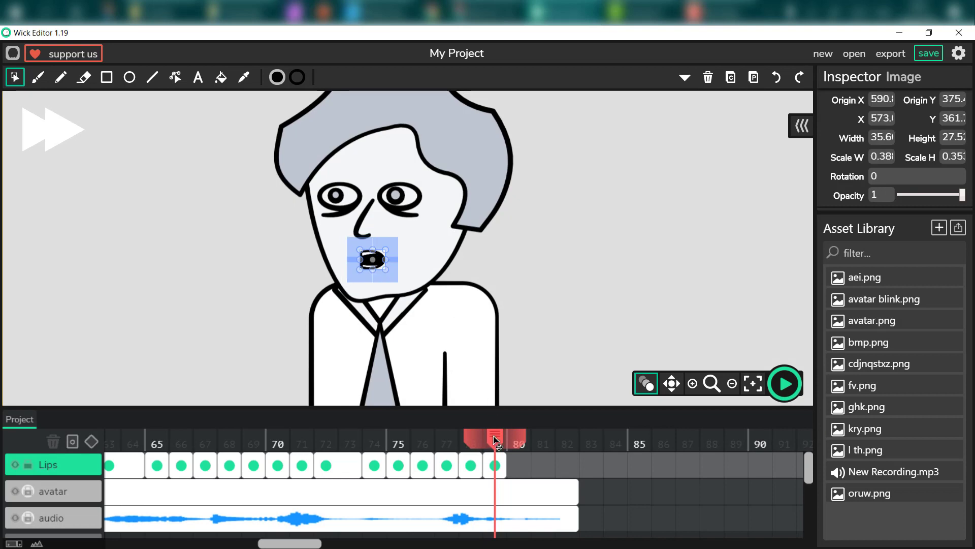
Step: Scrub through the earlier Lips frames to check the mouth shapes against the audio
drag(492, 437, 496, 467)
drag(297, 543, 173, 543)
drag(278, 441, 712, 471)
drag(168, 545, 221, 544)
drag(191, 445, 727, 453)
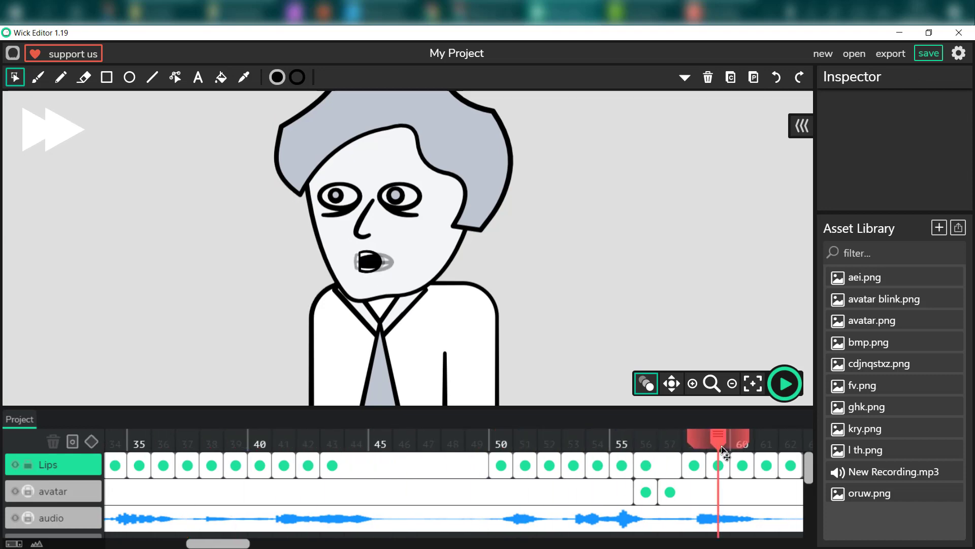
Step: Insert a Lips frame at 80 with bmp.png scaled to about 53 by 19 on the mouth, and extend it to 3 frames
drag(218, 544, 271, 546)
drag(175, 445, 682, 455)
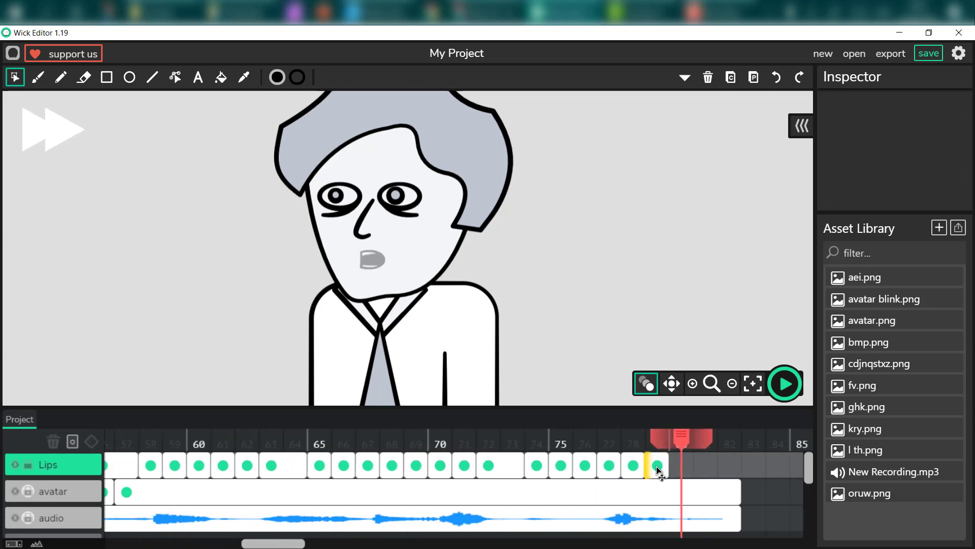
click(681, 464)
drag(294, 543, 320, 543)
drag(892, 341, 371, 267)
click(732, 383)
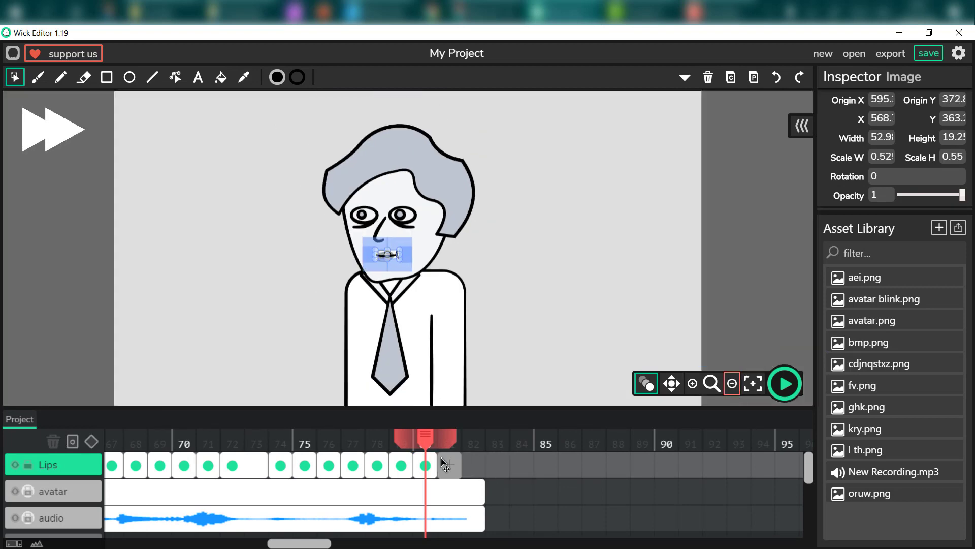
drag(437, 466, 484, 466)
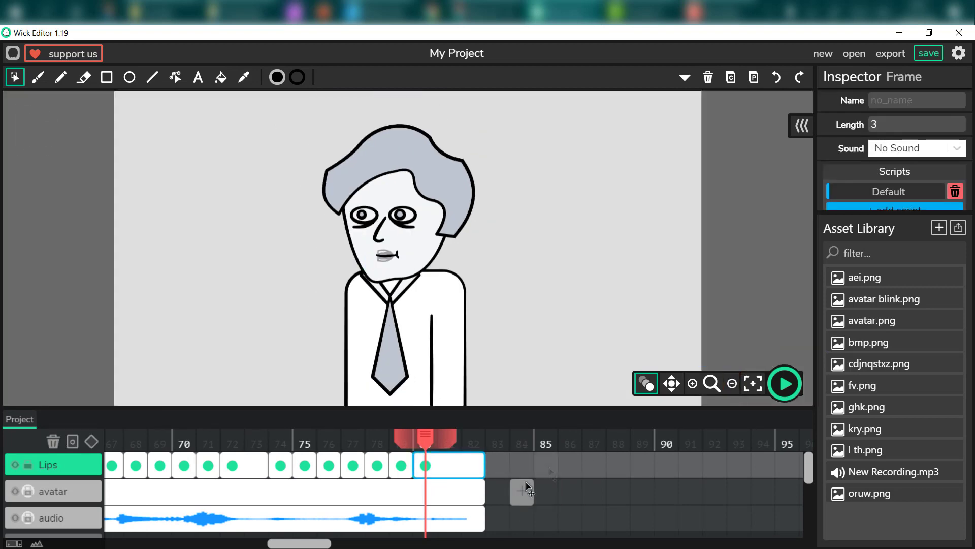
Step: Extend the avatar layer's last frame to length 31 and add tweens to it at frames 82 and 87
scroll(640, 464, down, 3)
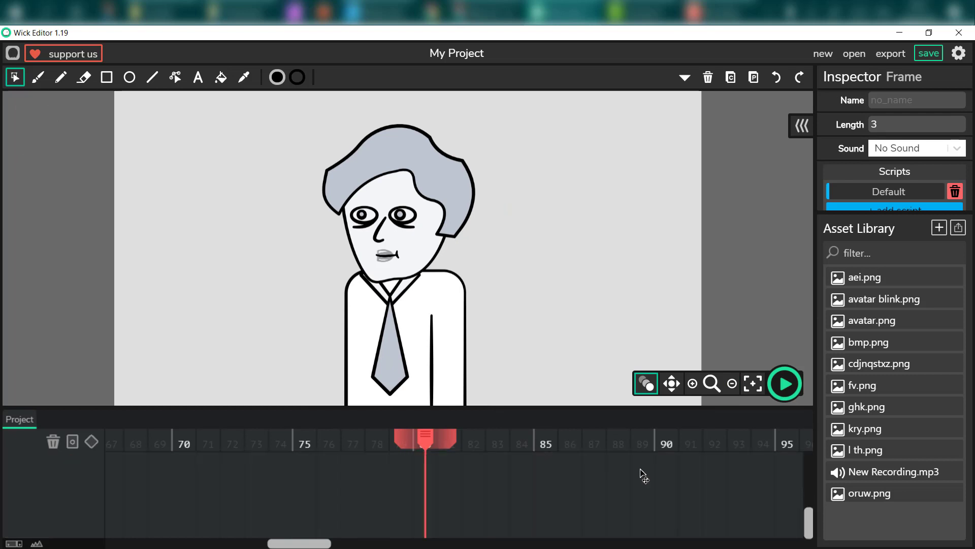
scroll(642, 475, up, 3)
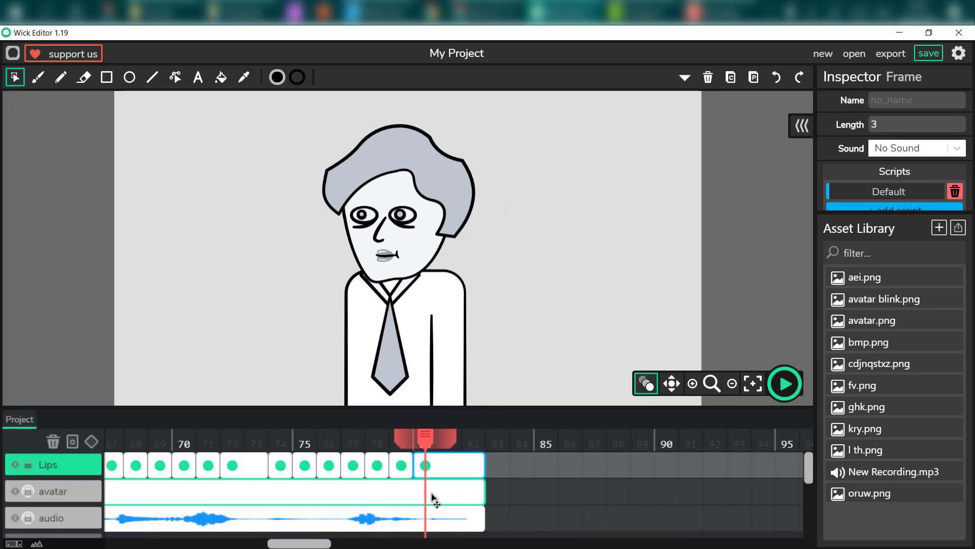
click(481, 499)
click(478, 500)
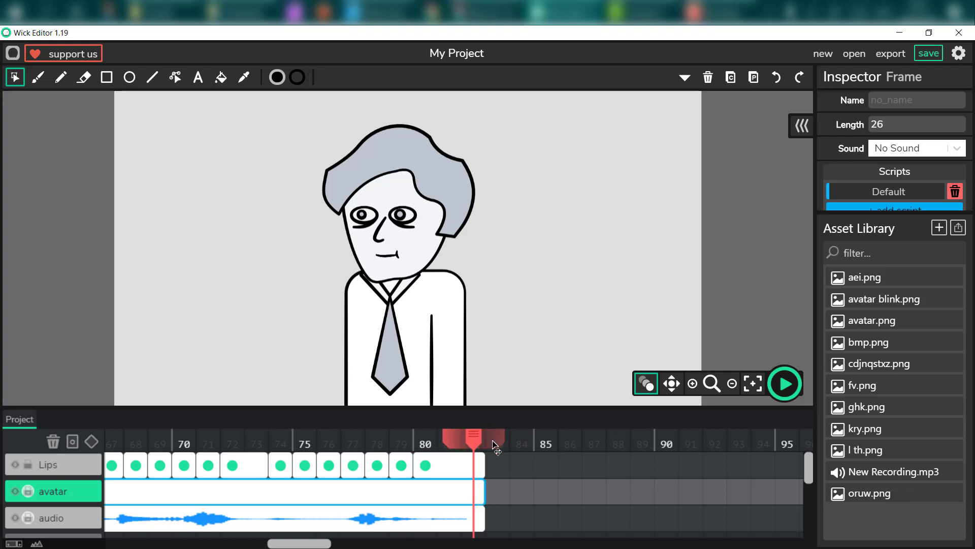
click(91, 441)
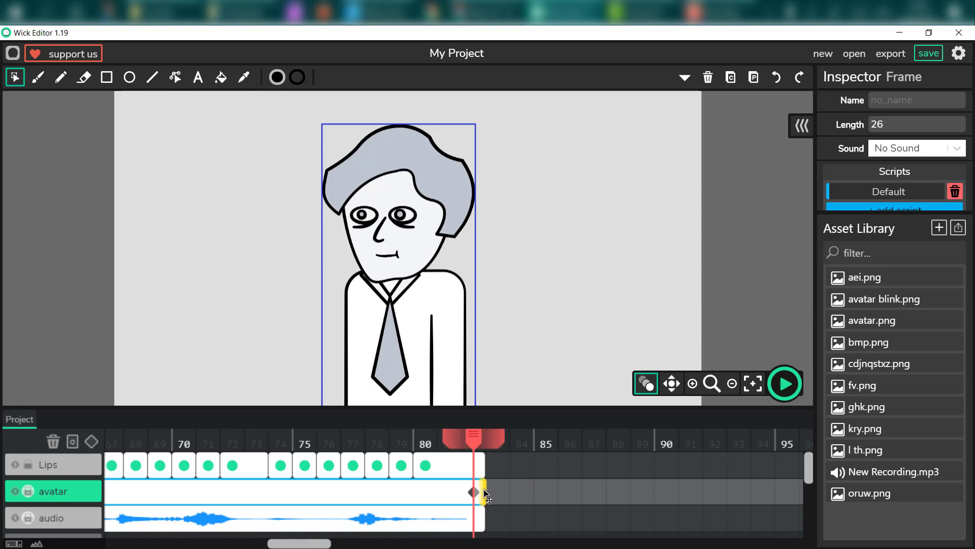
drag(485, 495, 606, 492)
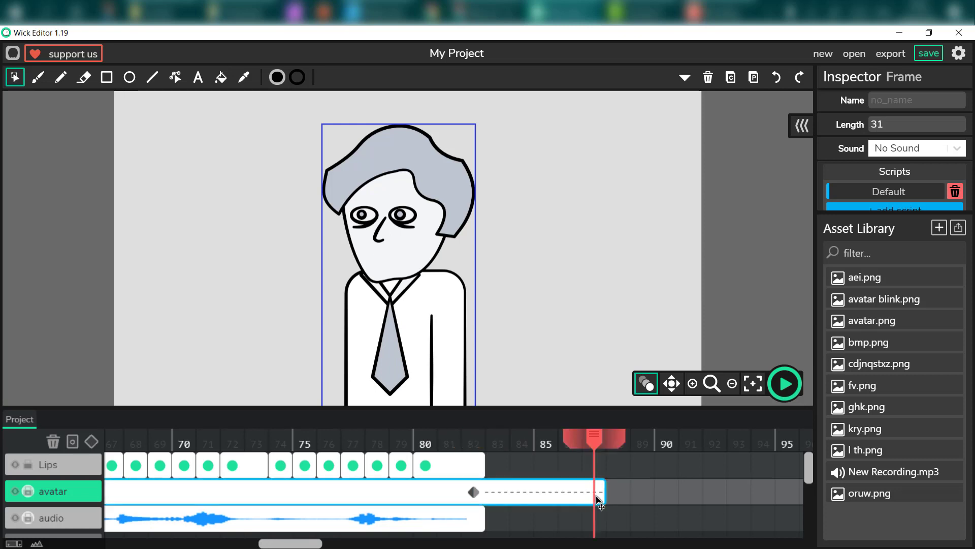
click(92, 440)
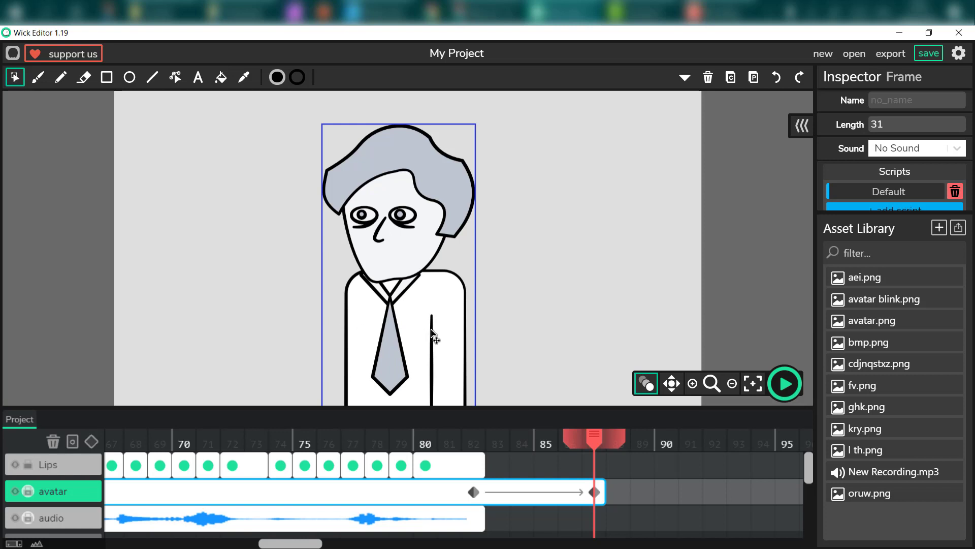
Step: Unlock the avatar layer and move the avatar left at frame 87 to about X 196, Y 71
scroll(539, 306, down, 5)
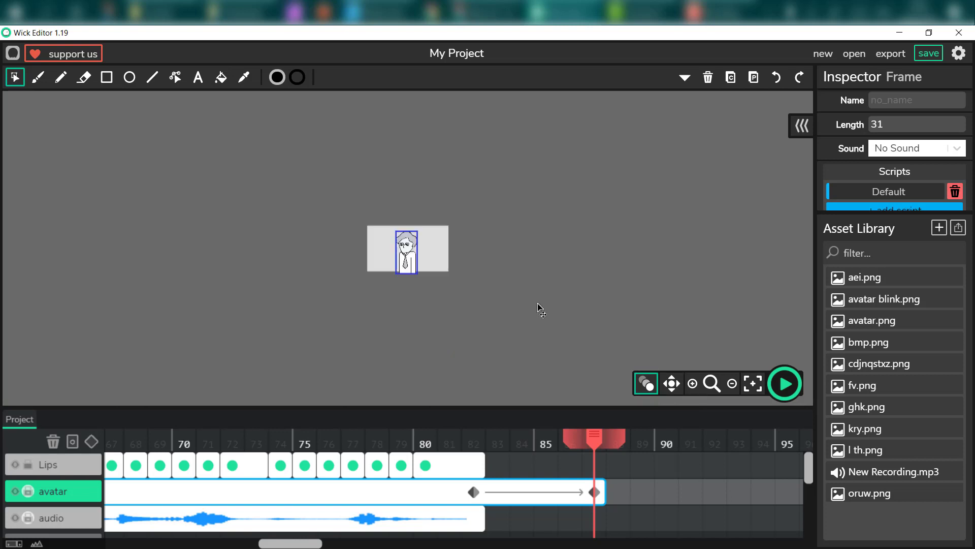
scroll(479, 299, up, 3)
click(410, 340)
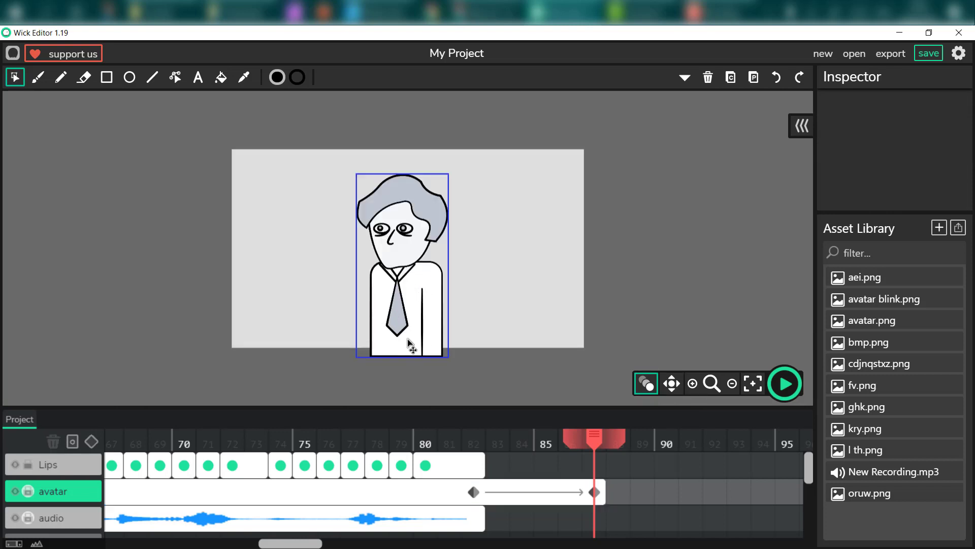
click(596, 491)
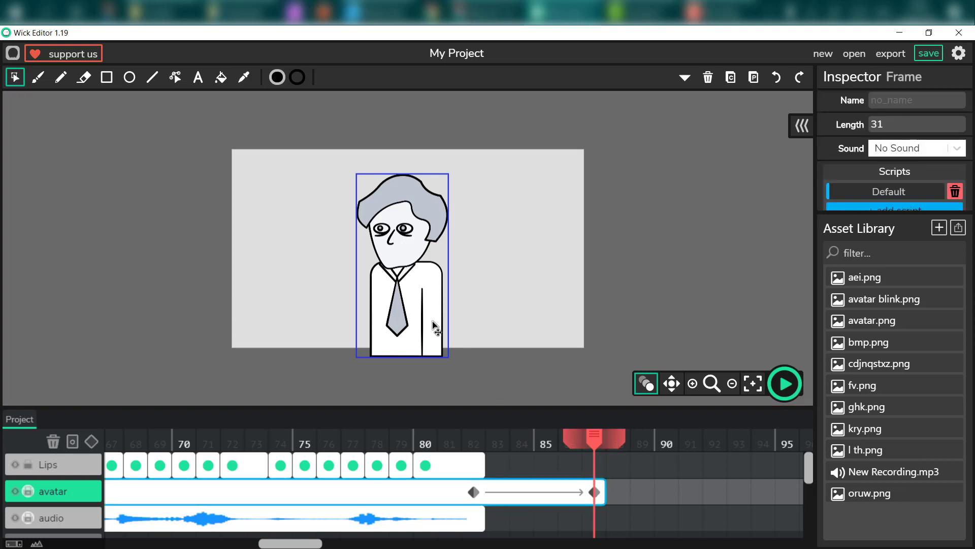
click(434, 326)
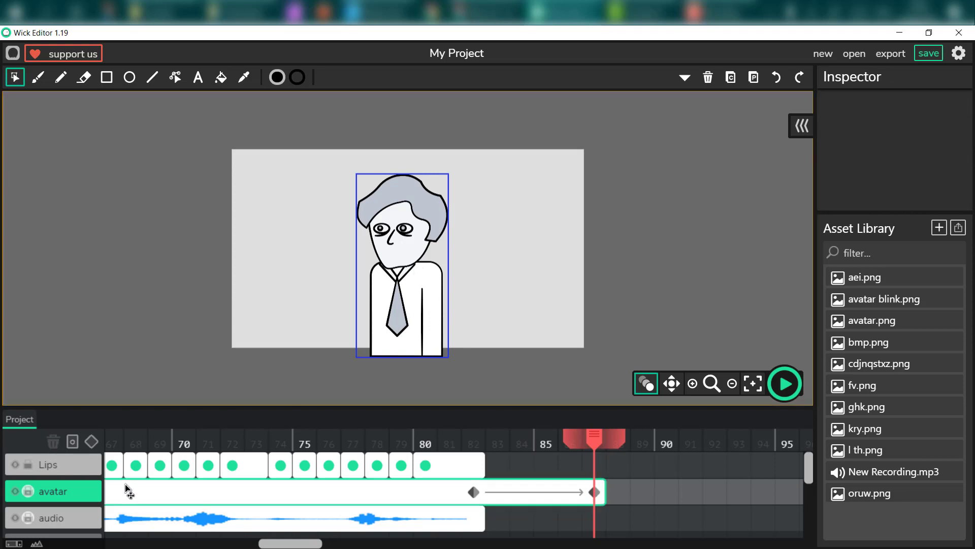
click(28, 491)
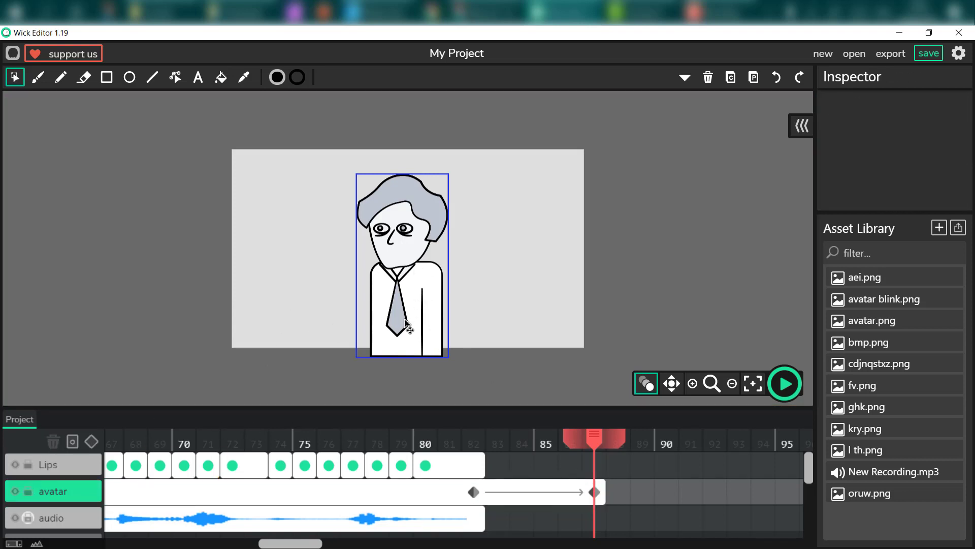
drag(406, 325, 351, 295)
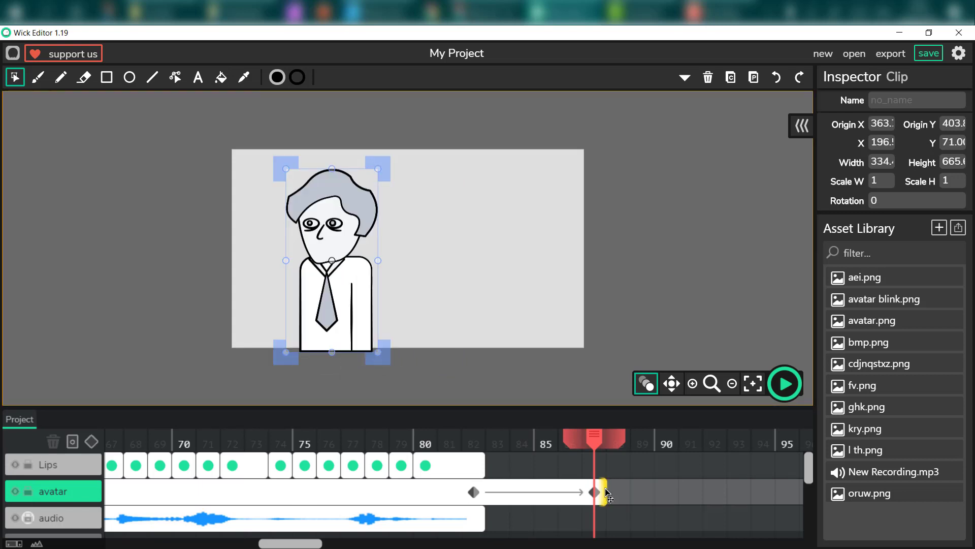
Step: Extend the avatar frame to length 36, add a tween at frame 92 and move the avatar to about X -59, Y 99
drag(605, 492, 724, 495)
click(715, 493)
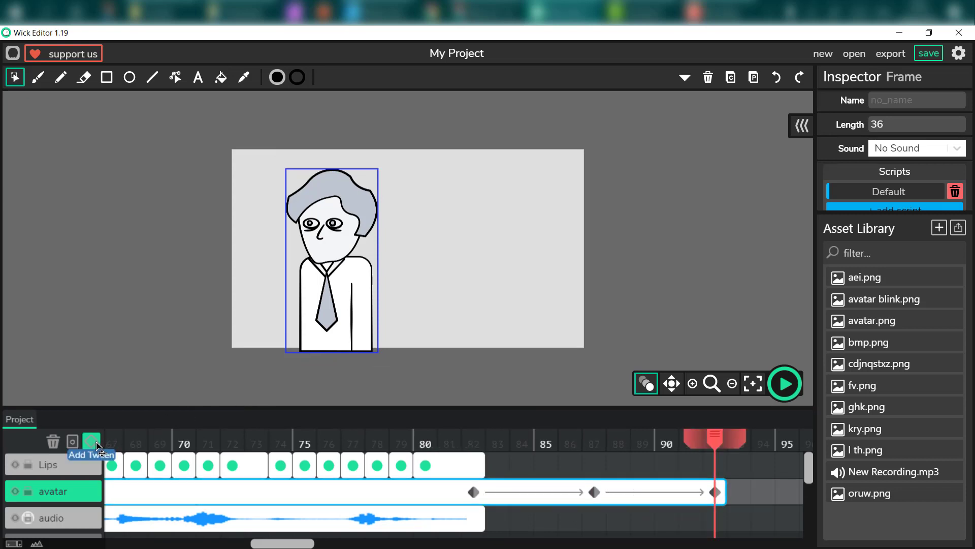
drag(351, 296, 277, 295)
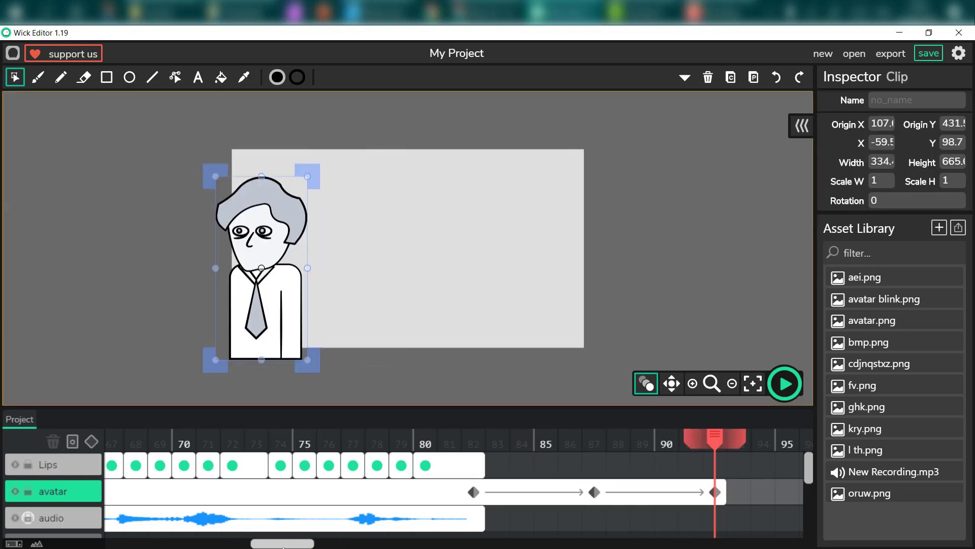
Step: Extend the avatar frame to length 42, add a tween at 98 and move the avatar off the stage to about X -324, Y 53
drag(285, 546, 323, 545)
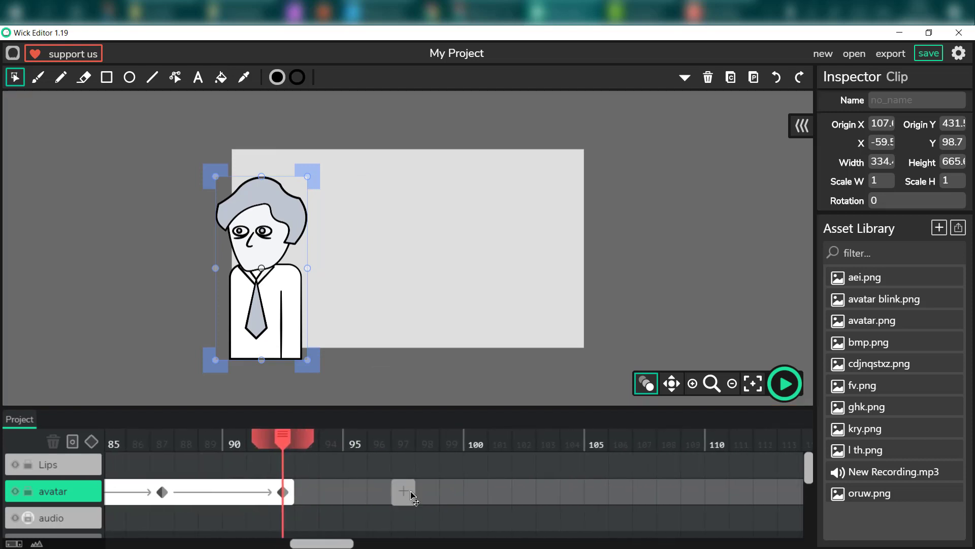
drag(295, 487, 436, 492)
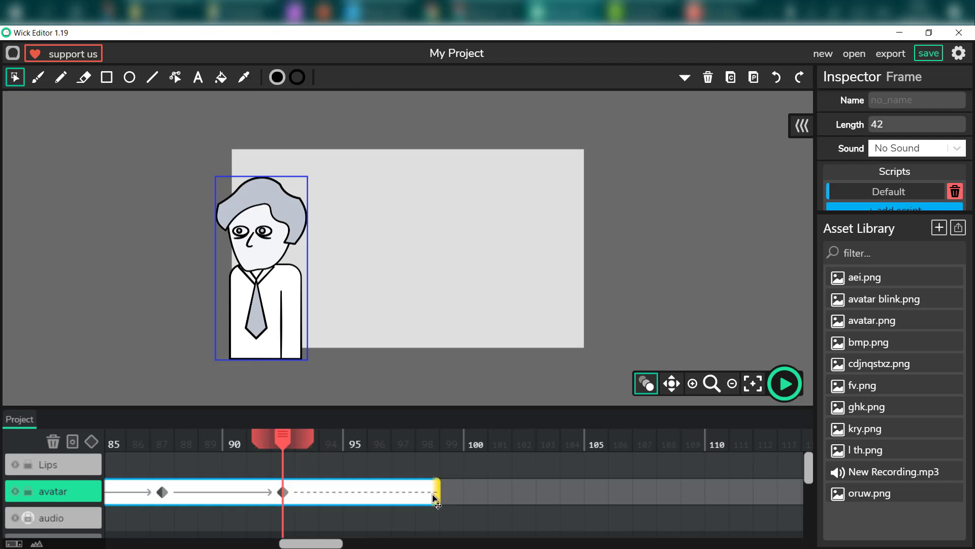
click(430, 495)
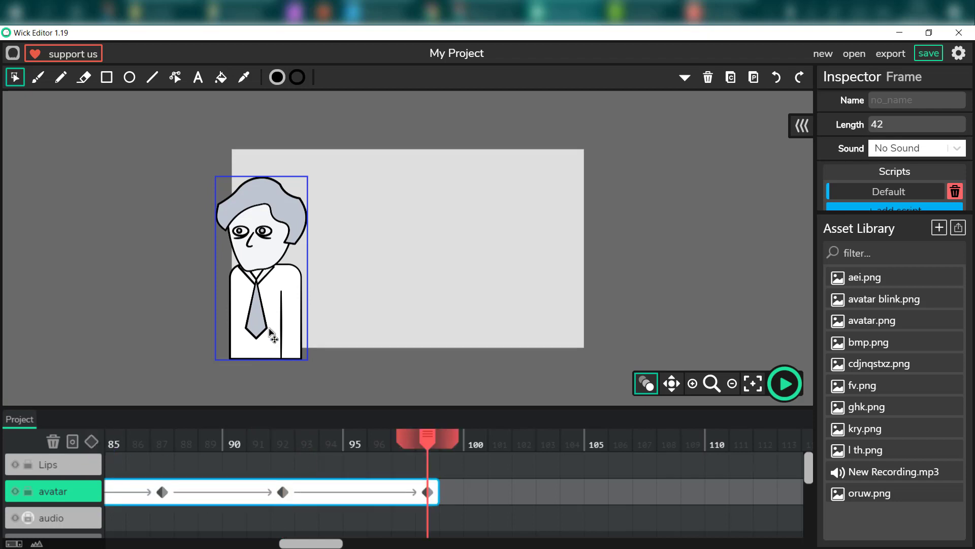
drag(269, 329, 199, 313)
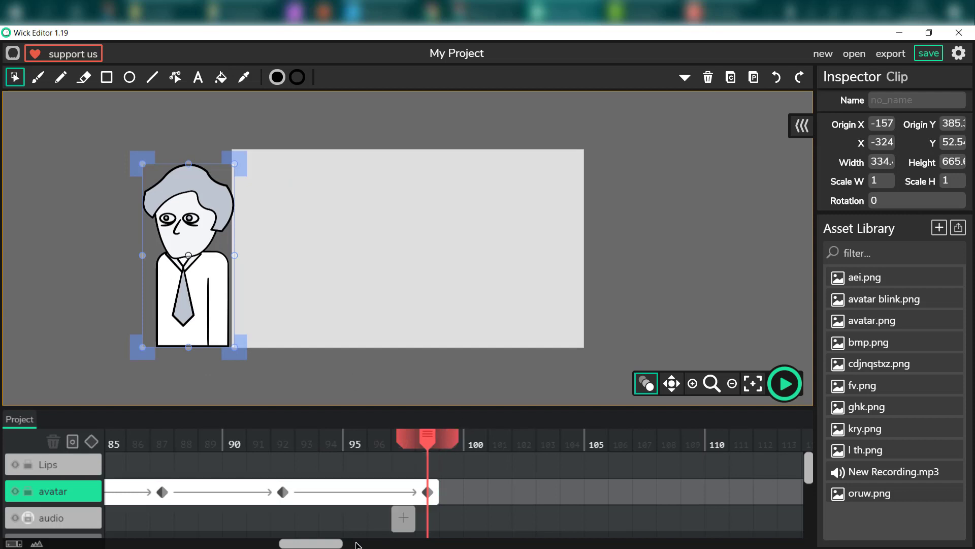
Step: Extend the last Lips frame to length 19 with tweens at 82 and 87, moving the mouth onto the avatar's face at 87
mouse_move(336, 545)
mouse_down()
mouse_move(307, 545)
mouse_move(319, 546)
mouse_up()
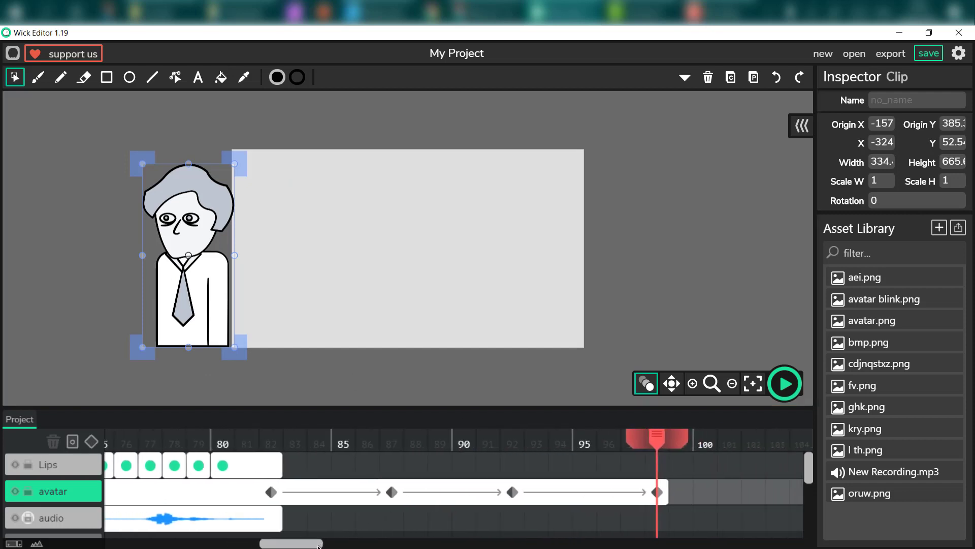
click(277, 467)
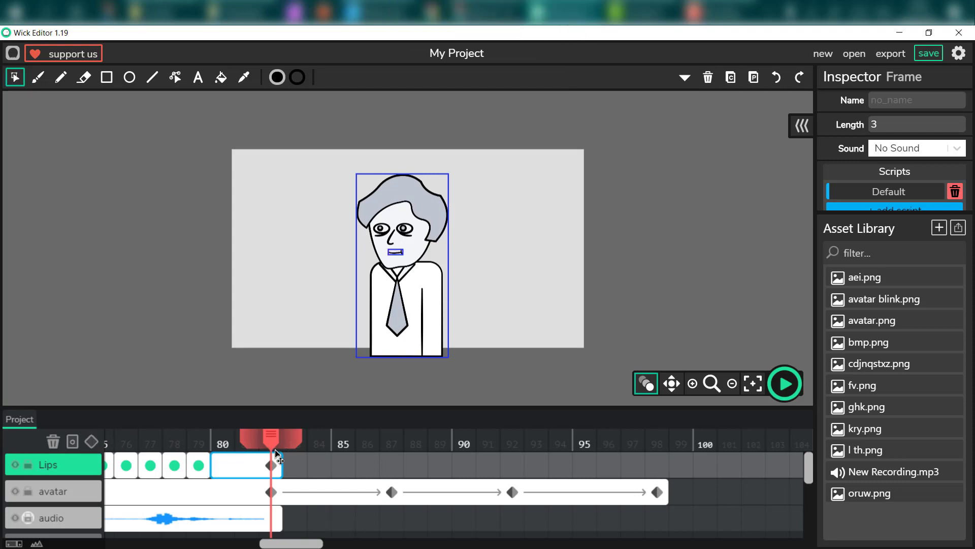
drag(283, 466, 668, 467)
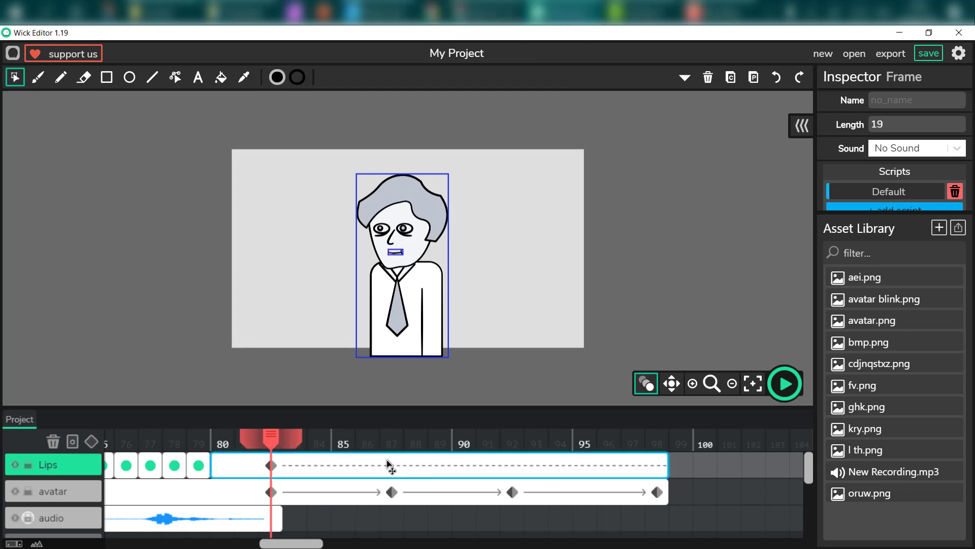
click(395, 472)
click(92, 441)
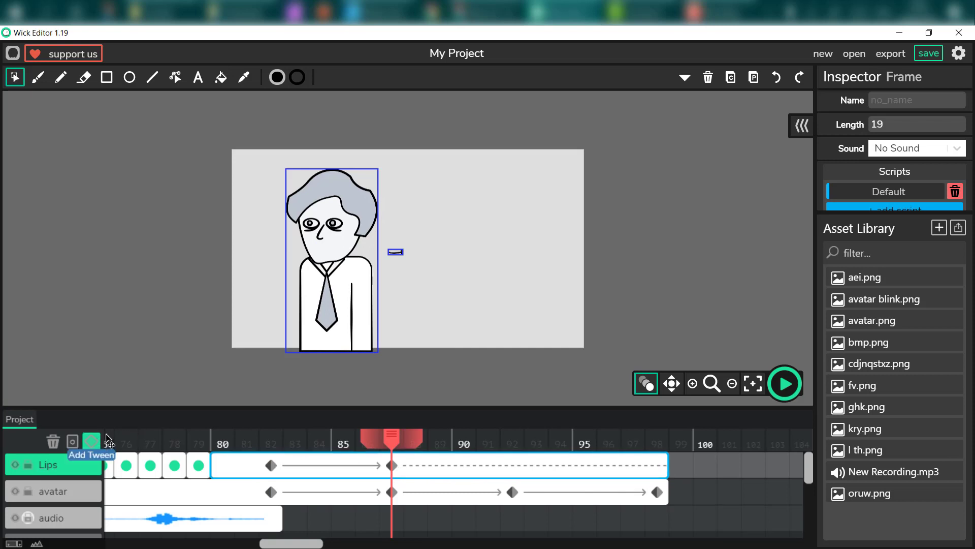
click(395, 253)
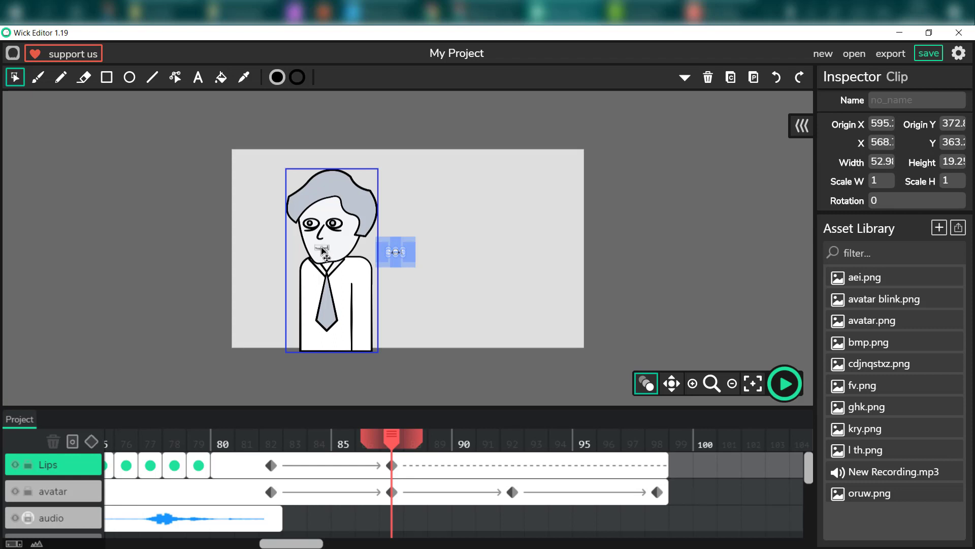
drag(322, 250, 322, 250)
Step: Add Lips tweens at frames 92 and 98, moving the mouth onto the avatar's face at each one
click(516, 469)
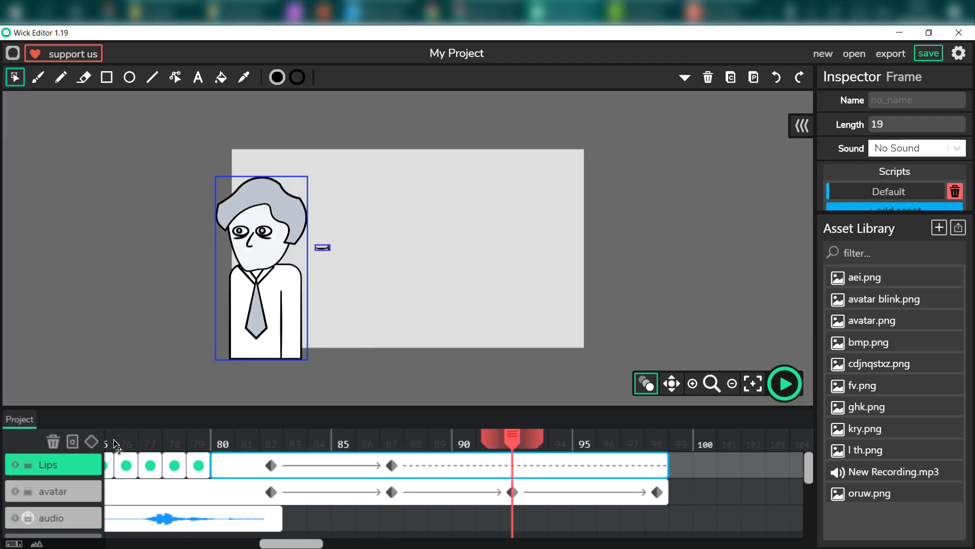
click(99, 443)
drag(323, 251, 254, 260)
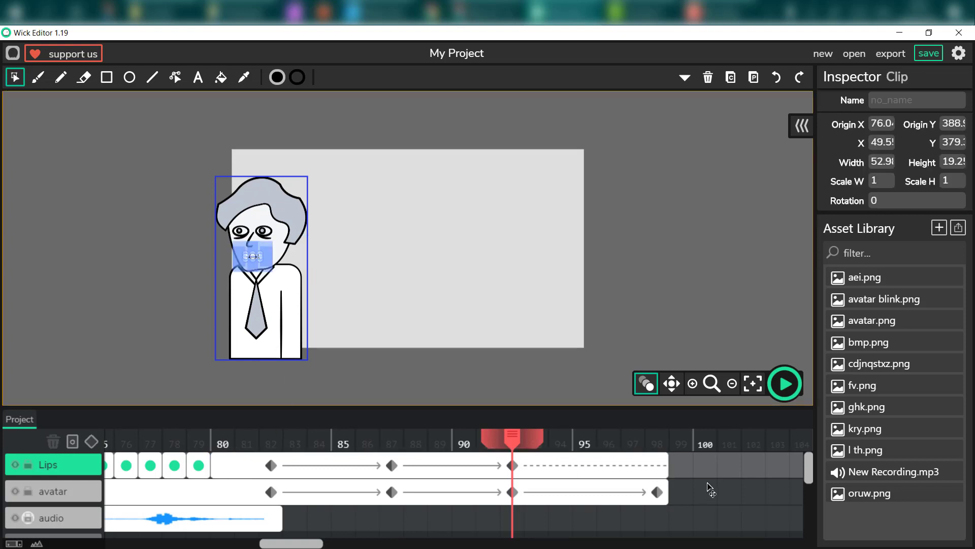
click(663, 464)
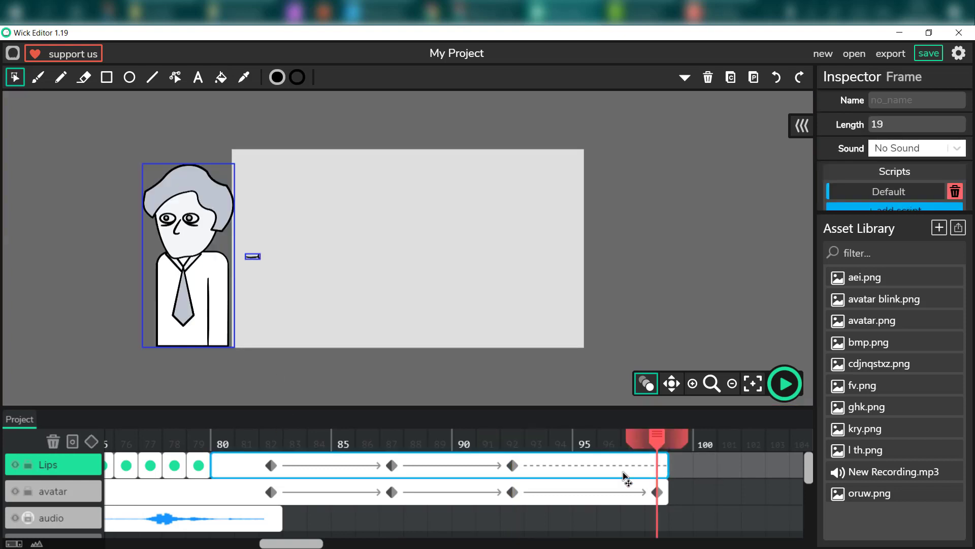
click(94, 442)
drag(253, 258, 192, 247)
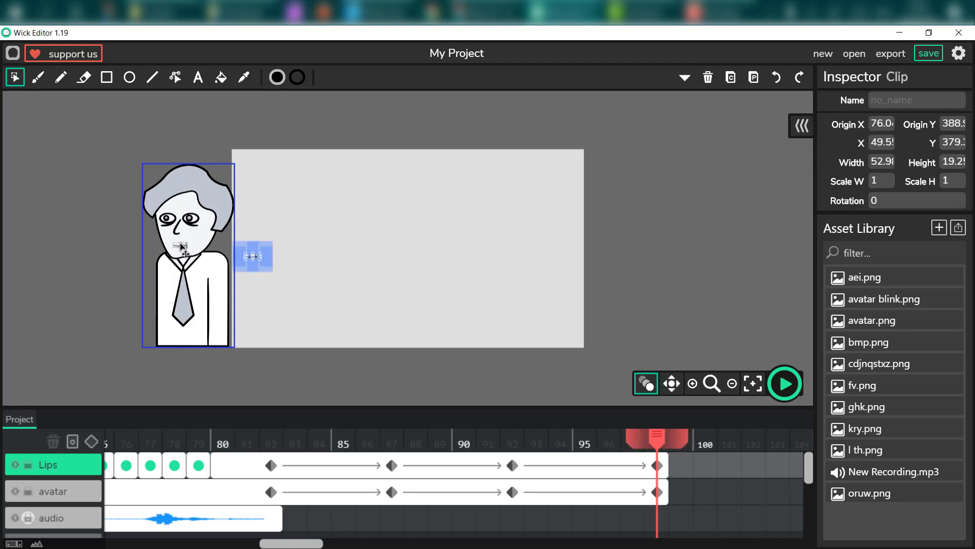
drag(181, 244, 181, 244)
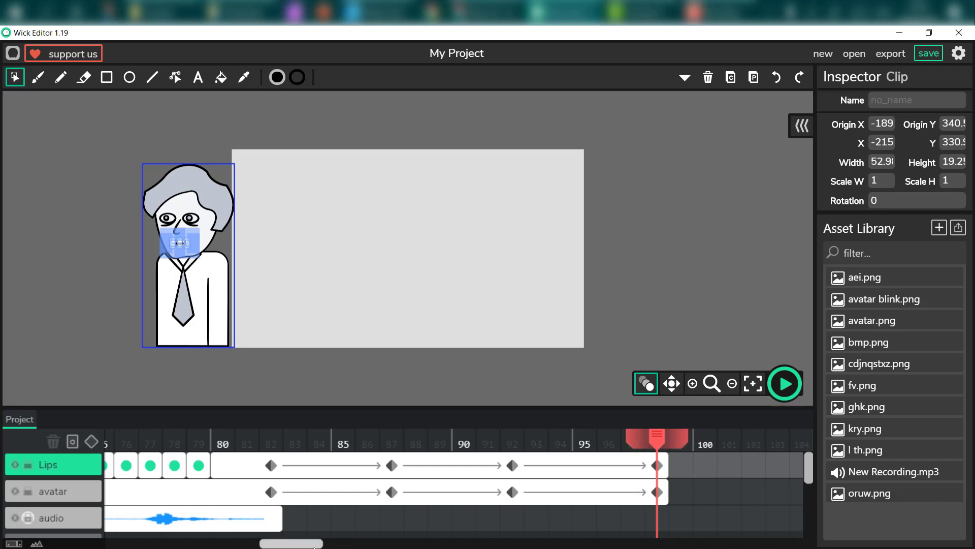
Step: Extend the avatar layer's last frame past the walk-out to length 58
drag(305, 545, 328, 544)
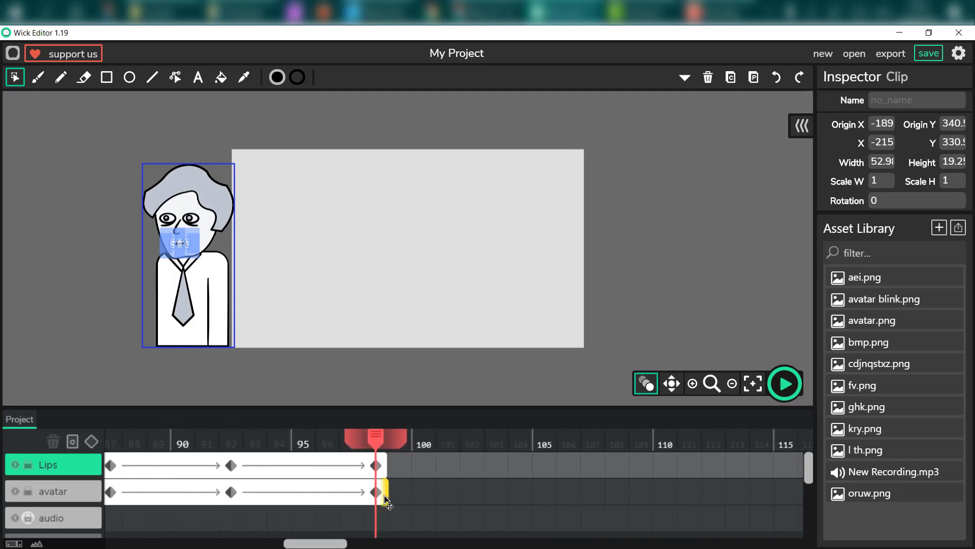
drag(385, 496, 769, 504)
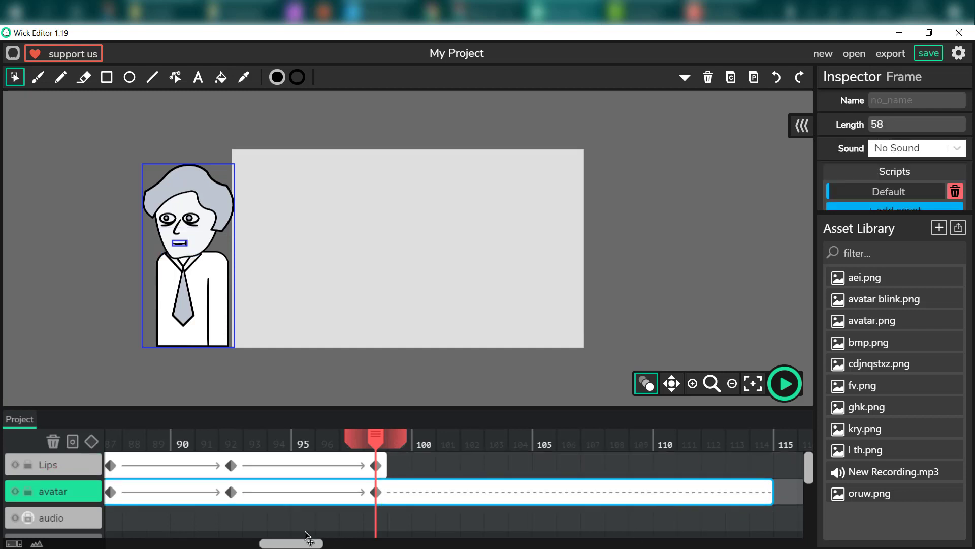
Step: Try to place the 336598__inspectorj__foo sound on the empty opening frame of the audio layer
drag(306, 544, 152, 544)
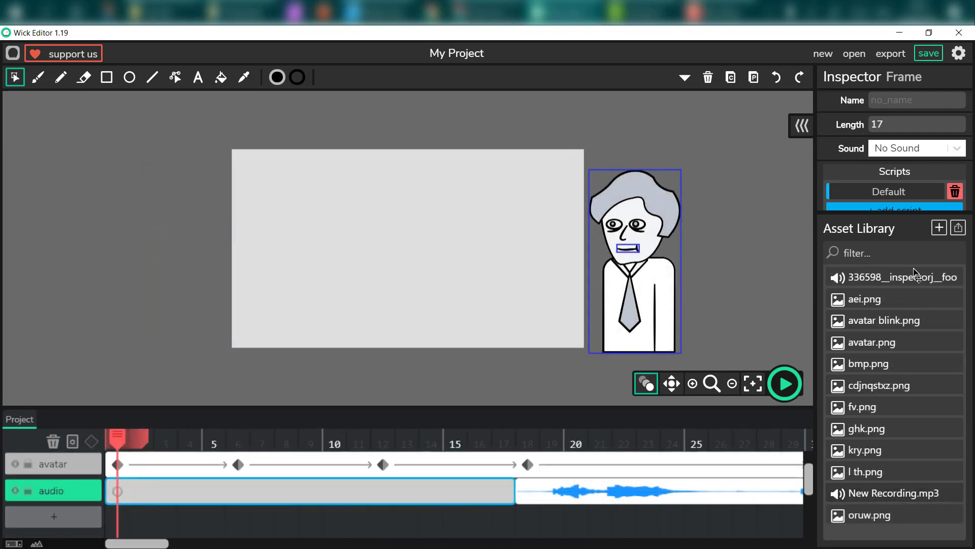
drag(889, 279, 201, 264)
drag(164, 473, 118, 494)
click(113, 523)
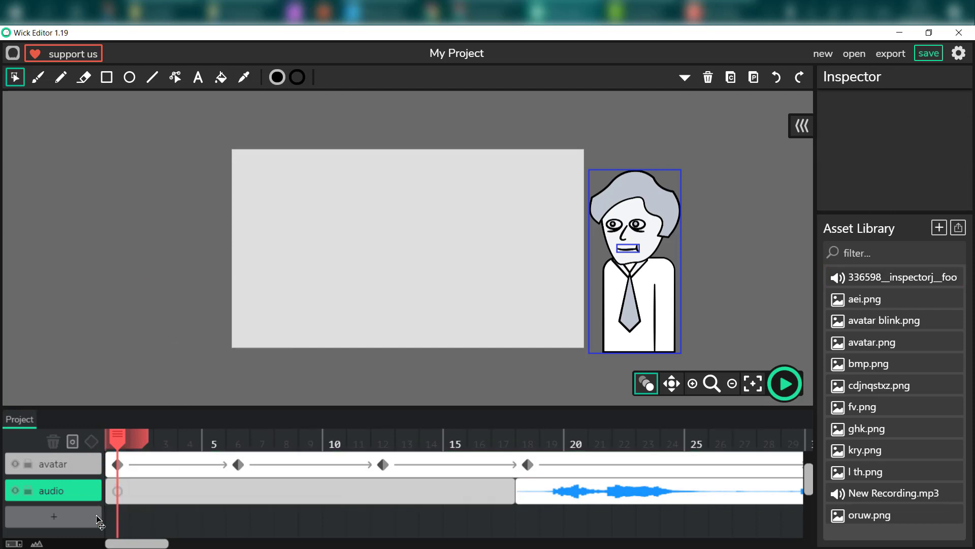
Step: Add a layer below audio with a frame at frame 1 and try to place the 336598__inspectorj__foo sound on it
click(95, 520)
click(116, 522)
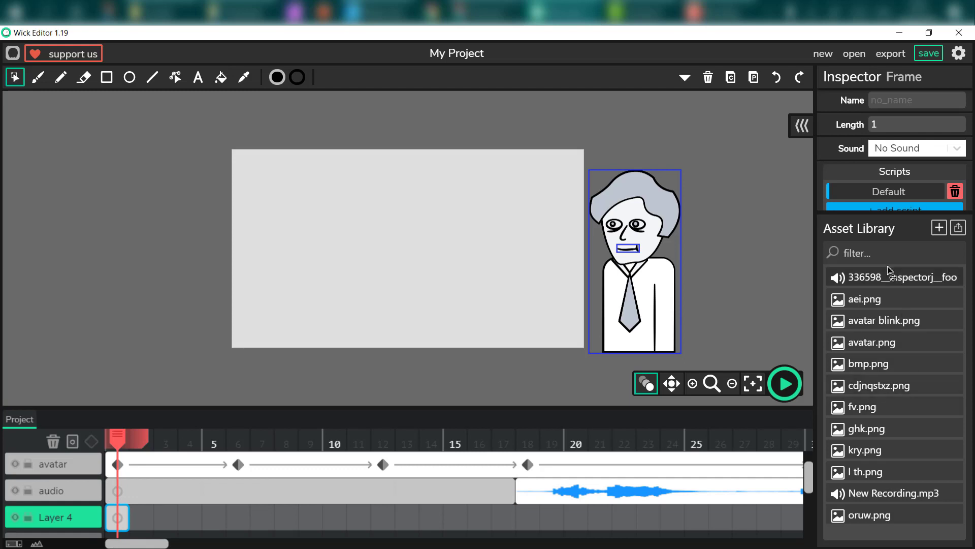
drag(886, 279, 354, 258)
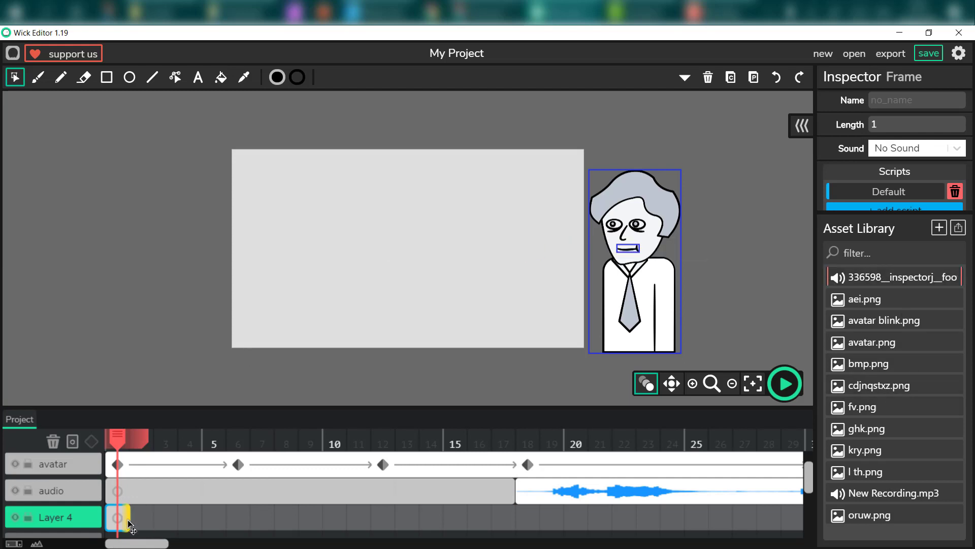
drag(886, 279, 449, 276)
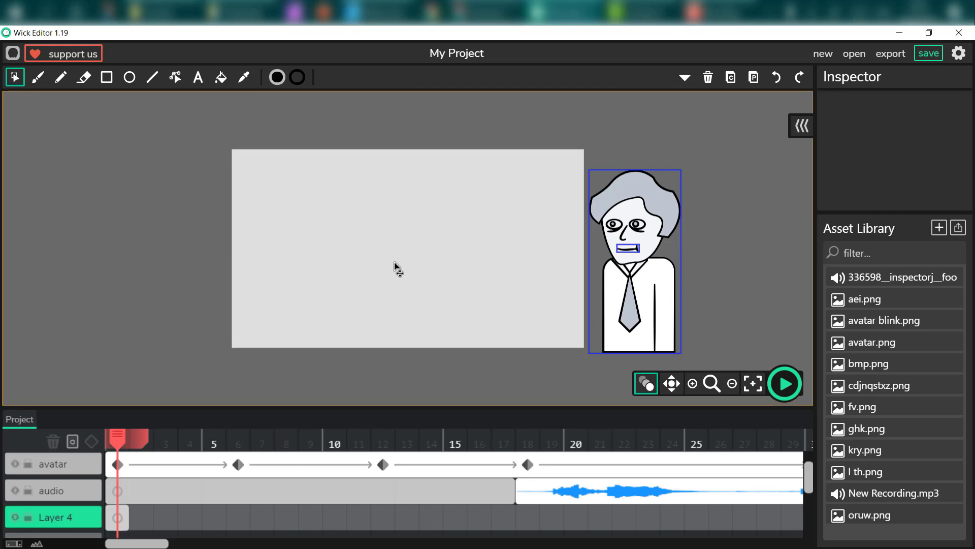
scroll(121, 539, up, 1)
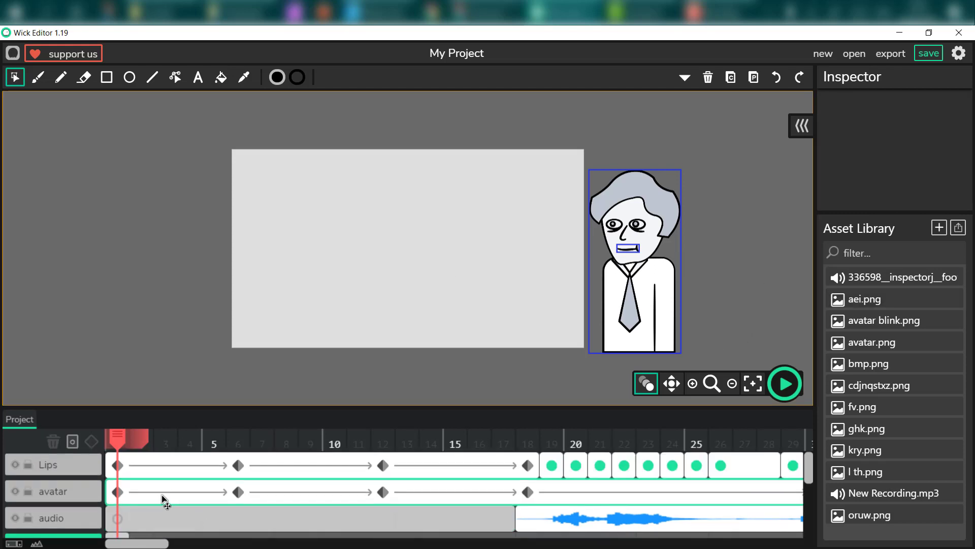
scroll(127, 493, down, 2)
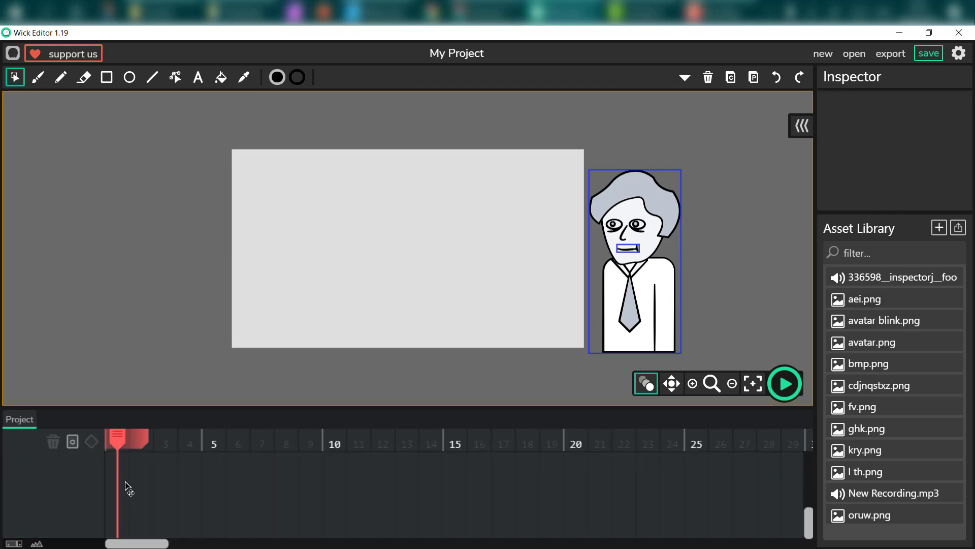
Step: Add the 336598__inspectorj__foo sound to Layer 4's first frame and extend that frame to frame 17
click(118, 495)
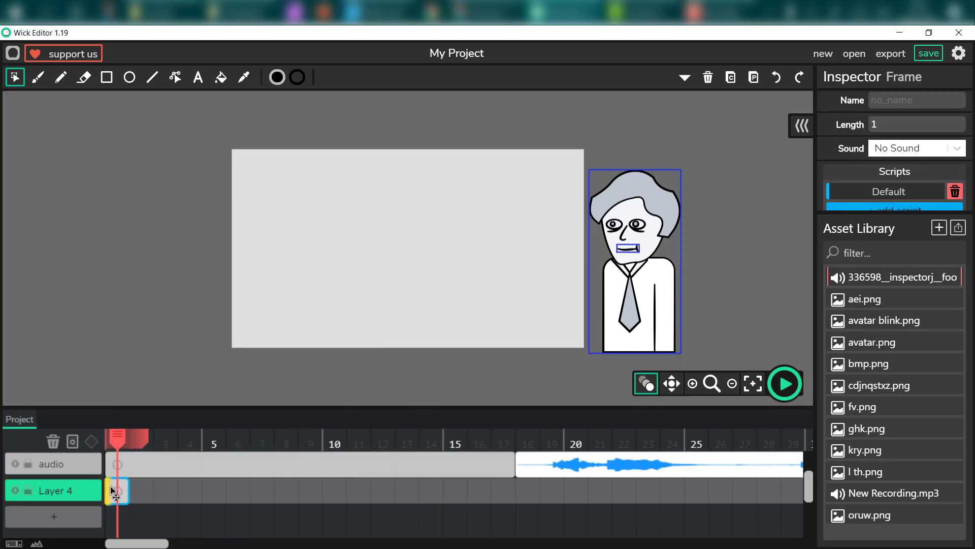
click(883, 282)
click(890, 302)
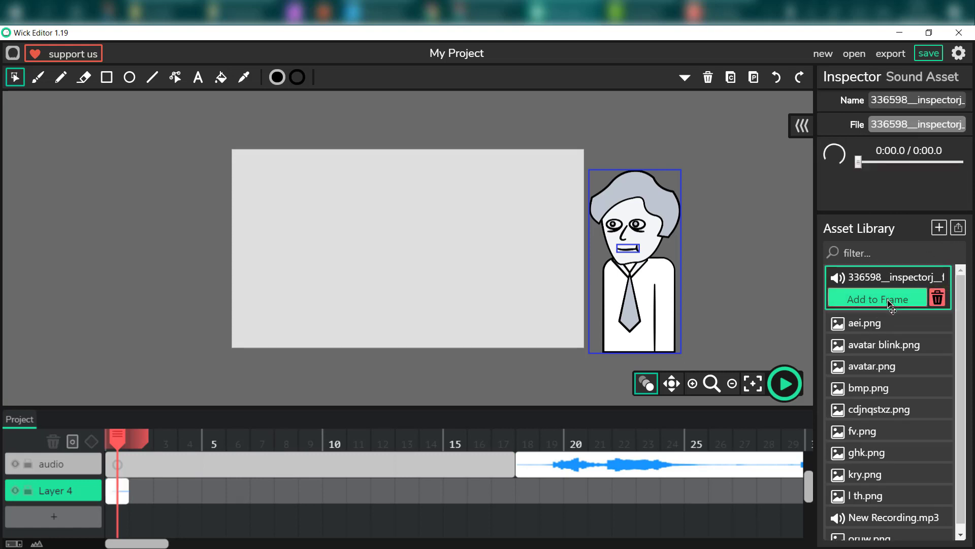
drag(296, 490, 512, 492)
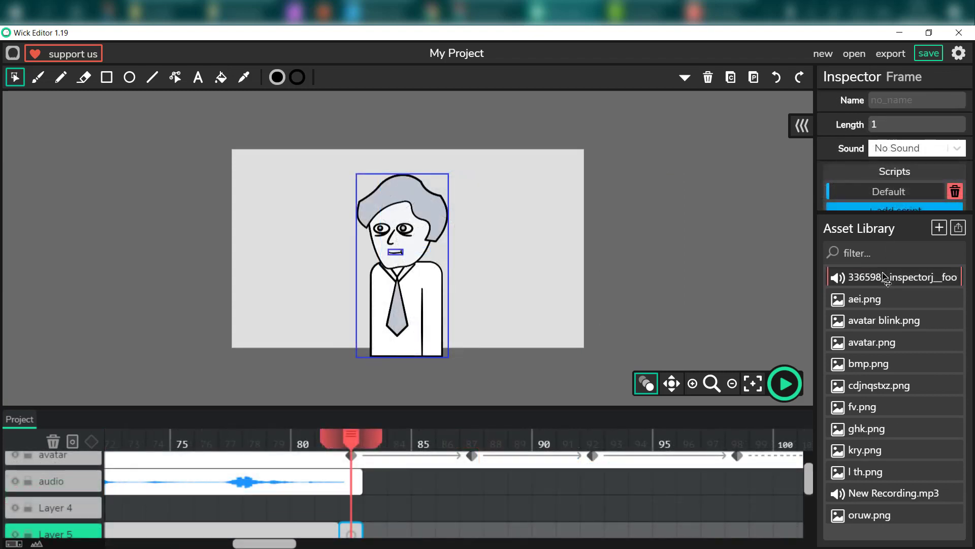
Step: Add the 336598__inspectorj__foo sound to Layer 5's frame at 82 and extend that frame to length 33
click(883, 276)
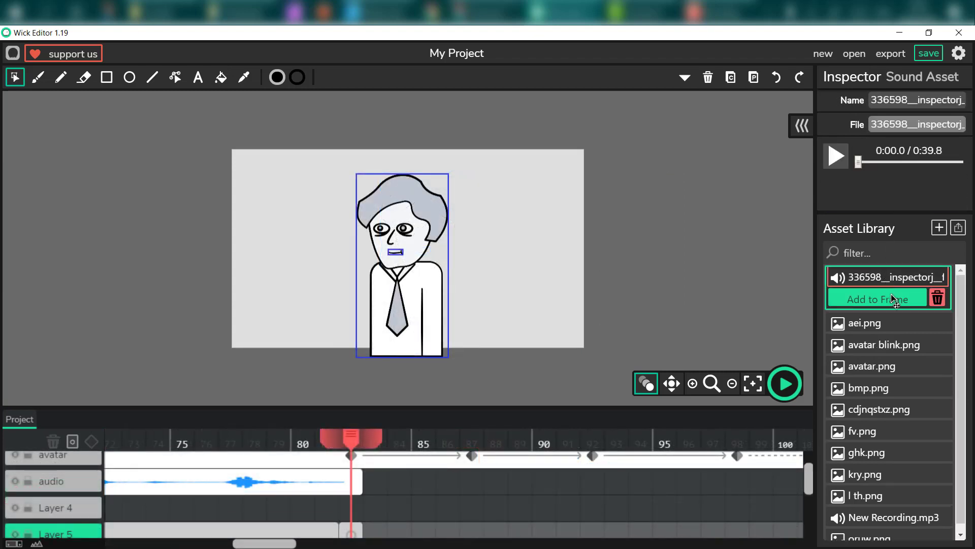
drag(893, 299, 369, 489)
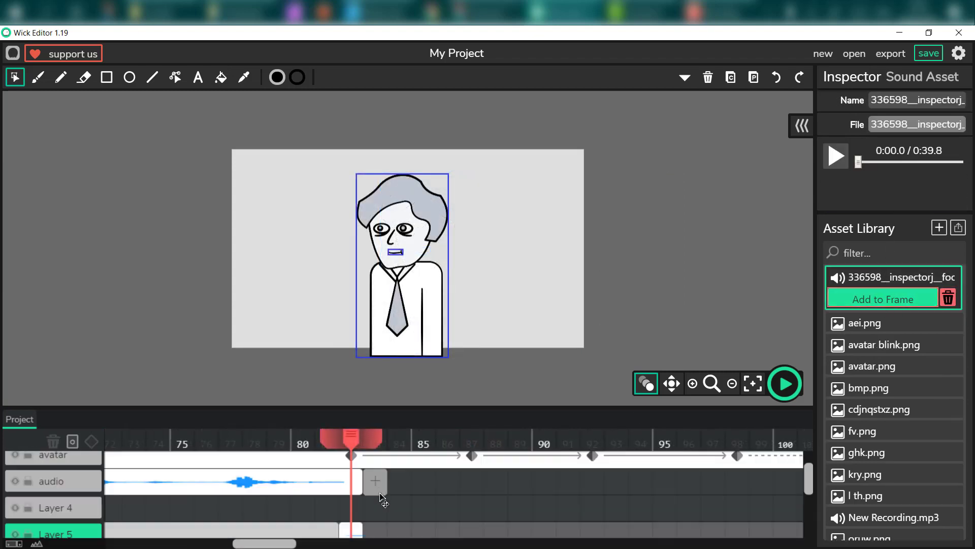
drag(428, 521, 113, 547)
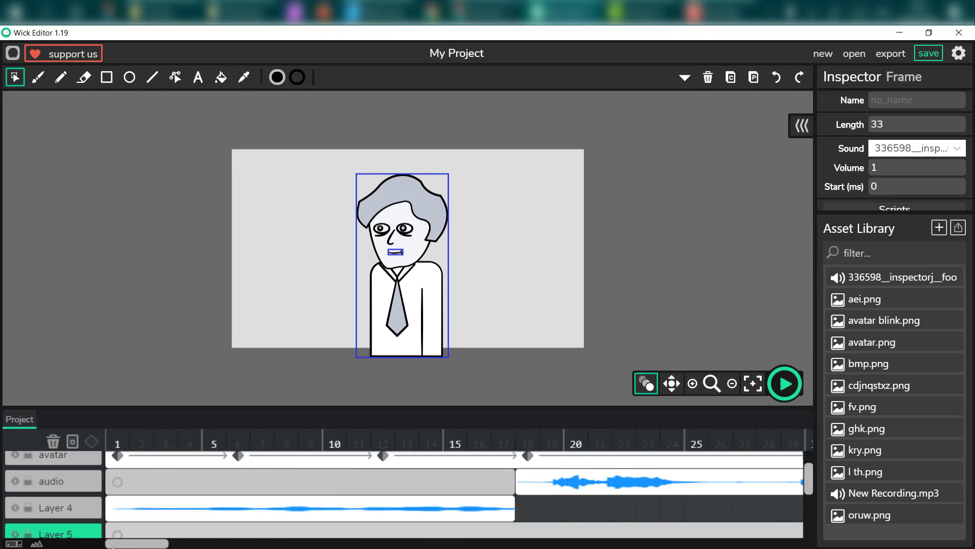
Step: Preview the animation with its walking sound from frame 1, then stop the playback
click(118, 447)
click(787, 391)
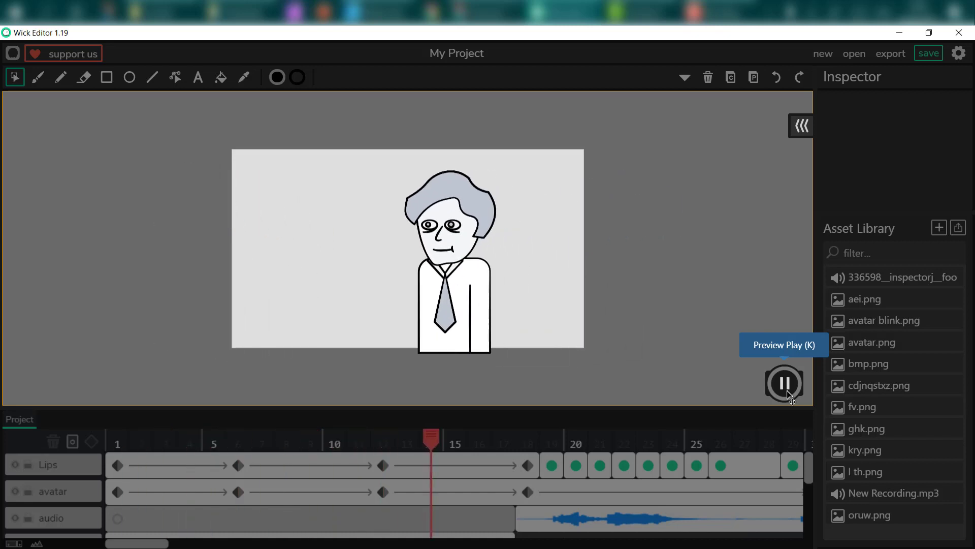
click(787, 388)
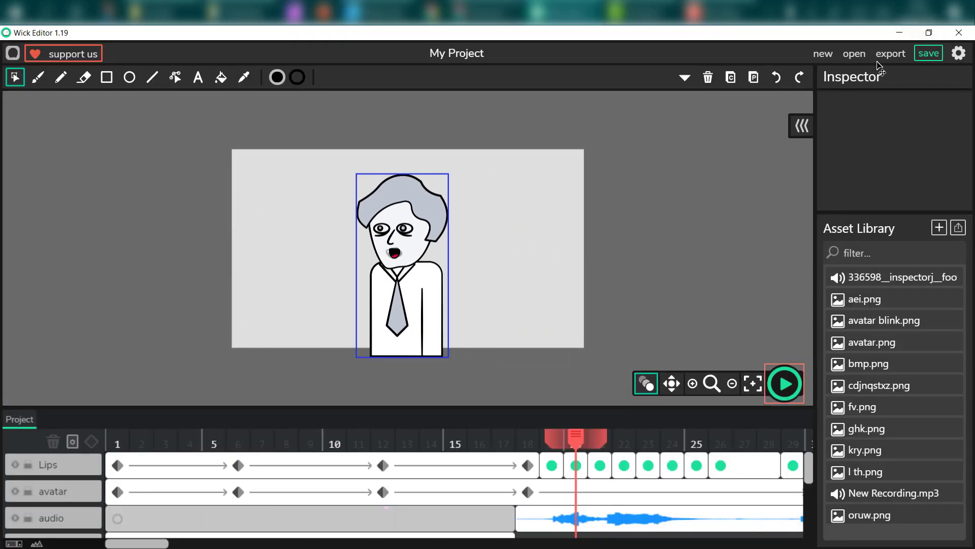
Step: Save the project and export the animation as a video with sound, entering lip sync as the export name
key(ctrl+s)
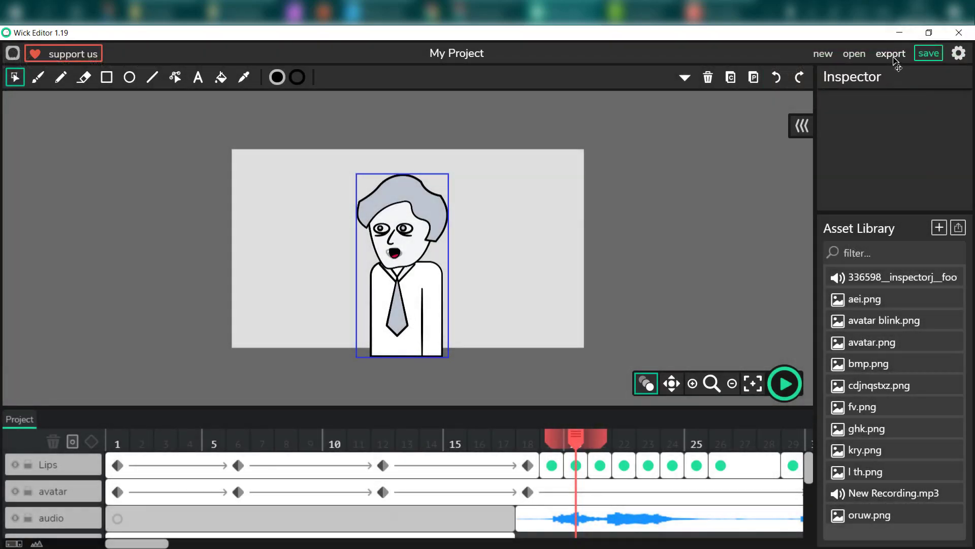
click(892, 55)
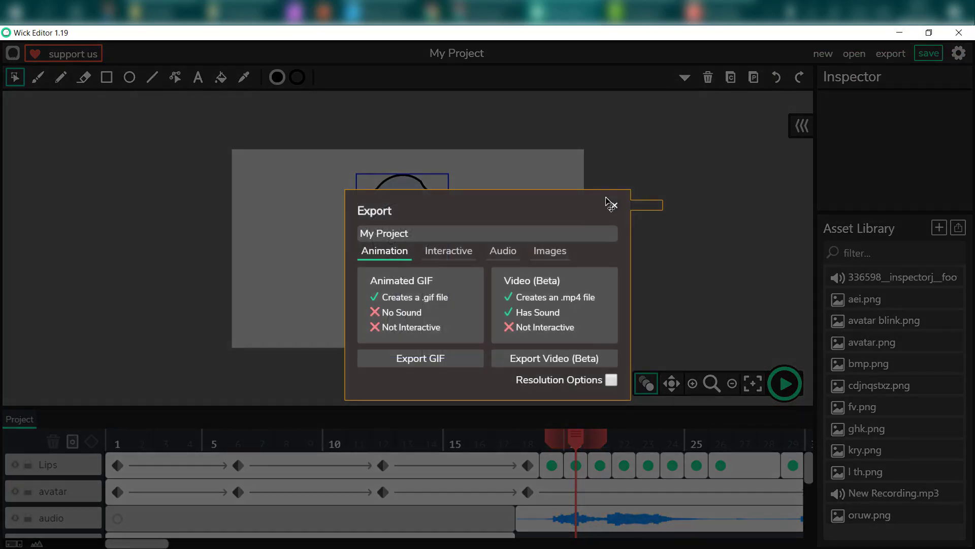
click(460, 233)
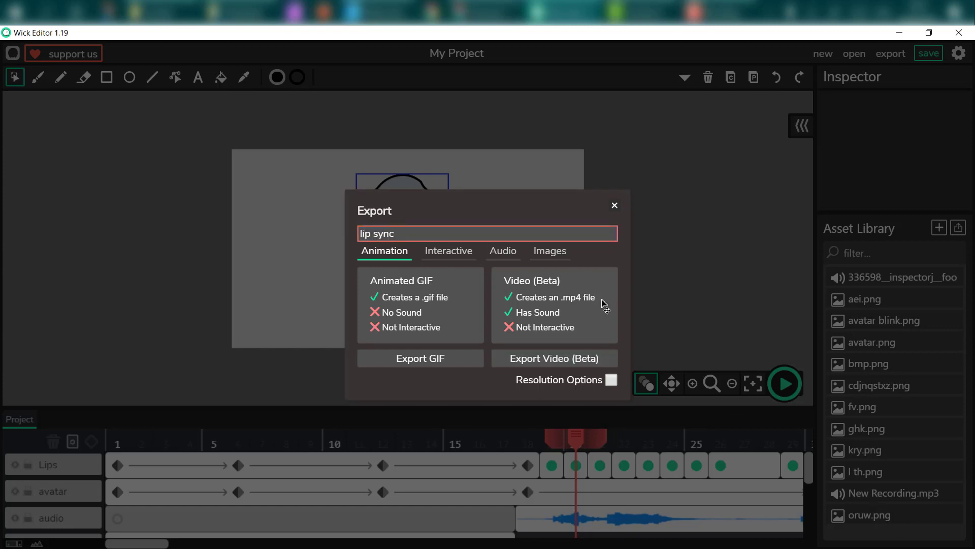
click(588, 364)
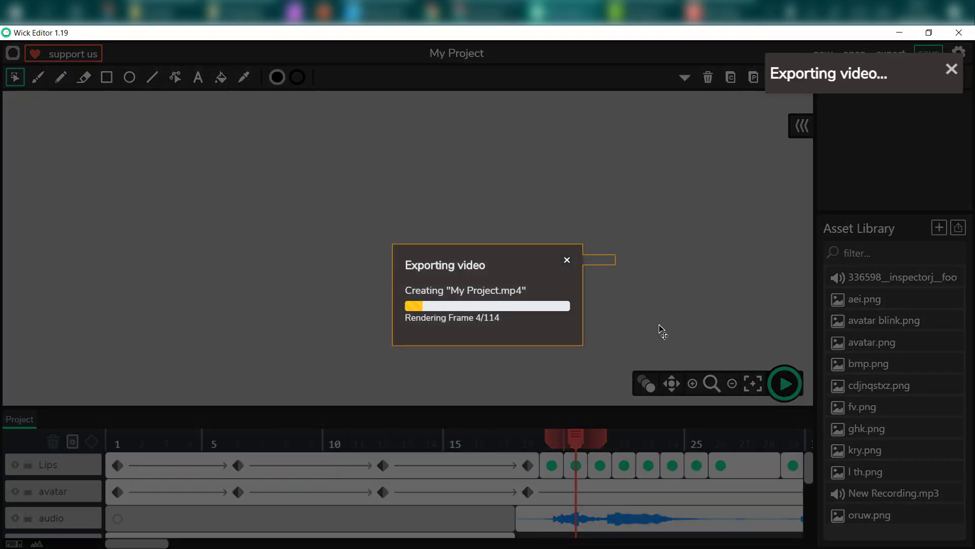